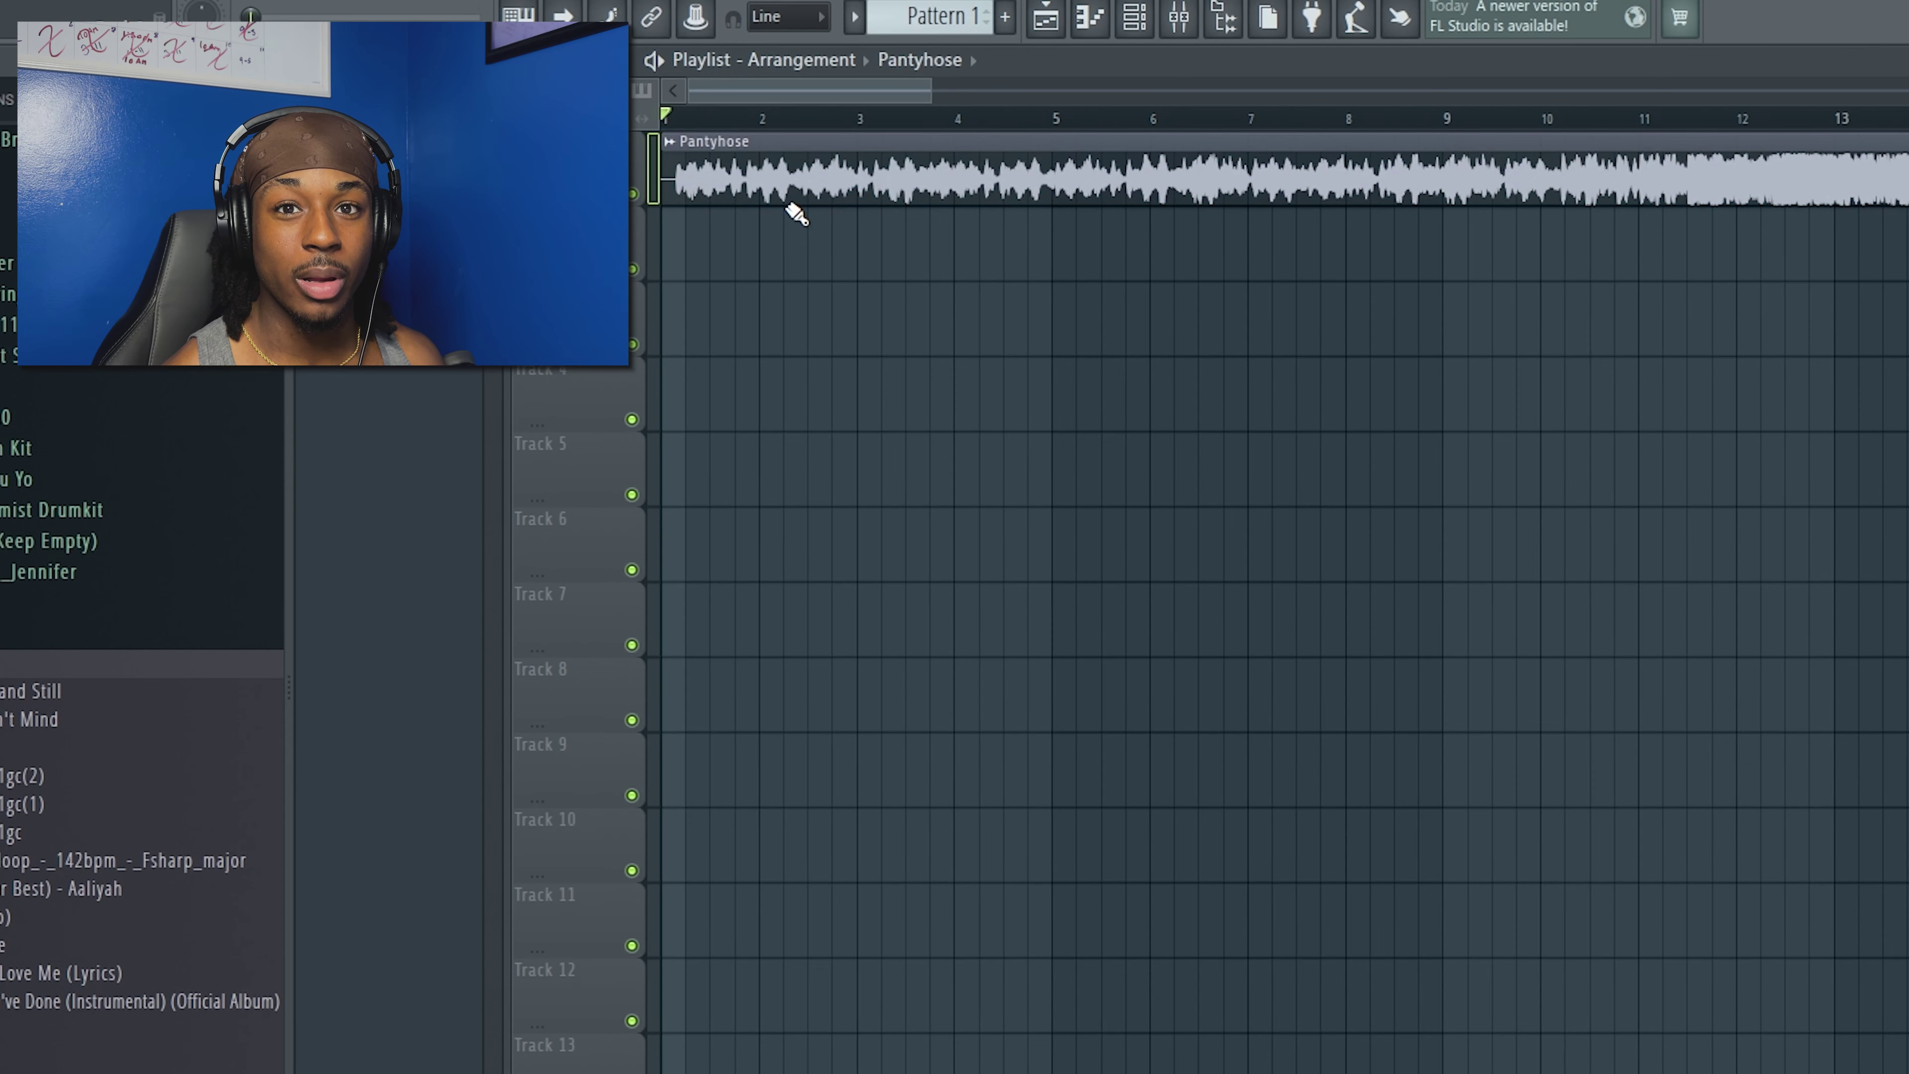
Play back the Pantyhose sample on Track 1 and look over its waveform along the timeline.
{"action": "scroll", "coordinate": [804, 221], "scroll_direction": "up", "scroll_amount": 5}
{"action": "key", "text": "space"}
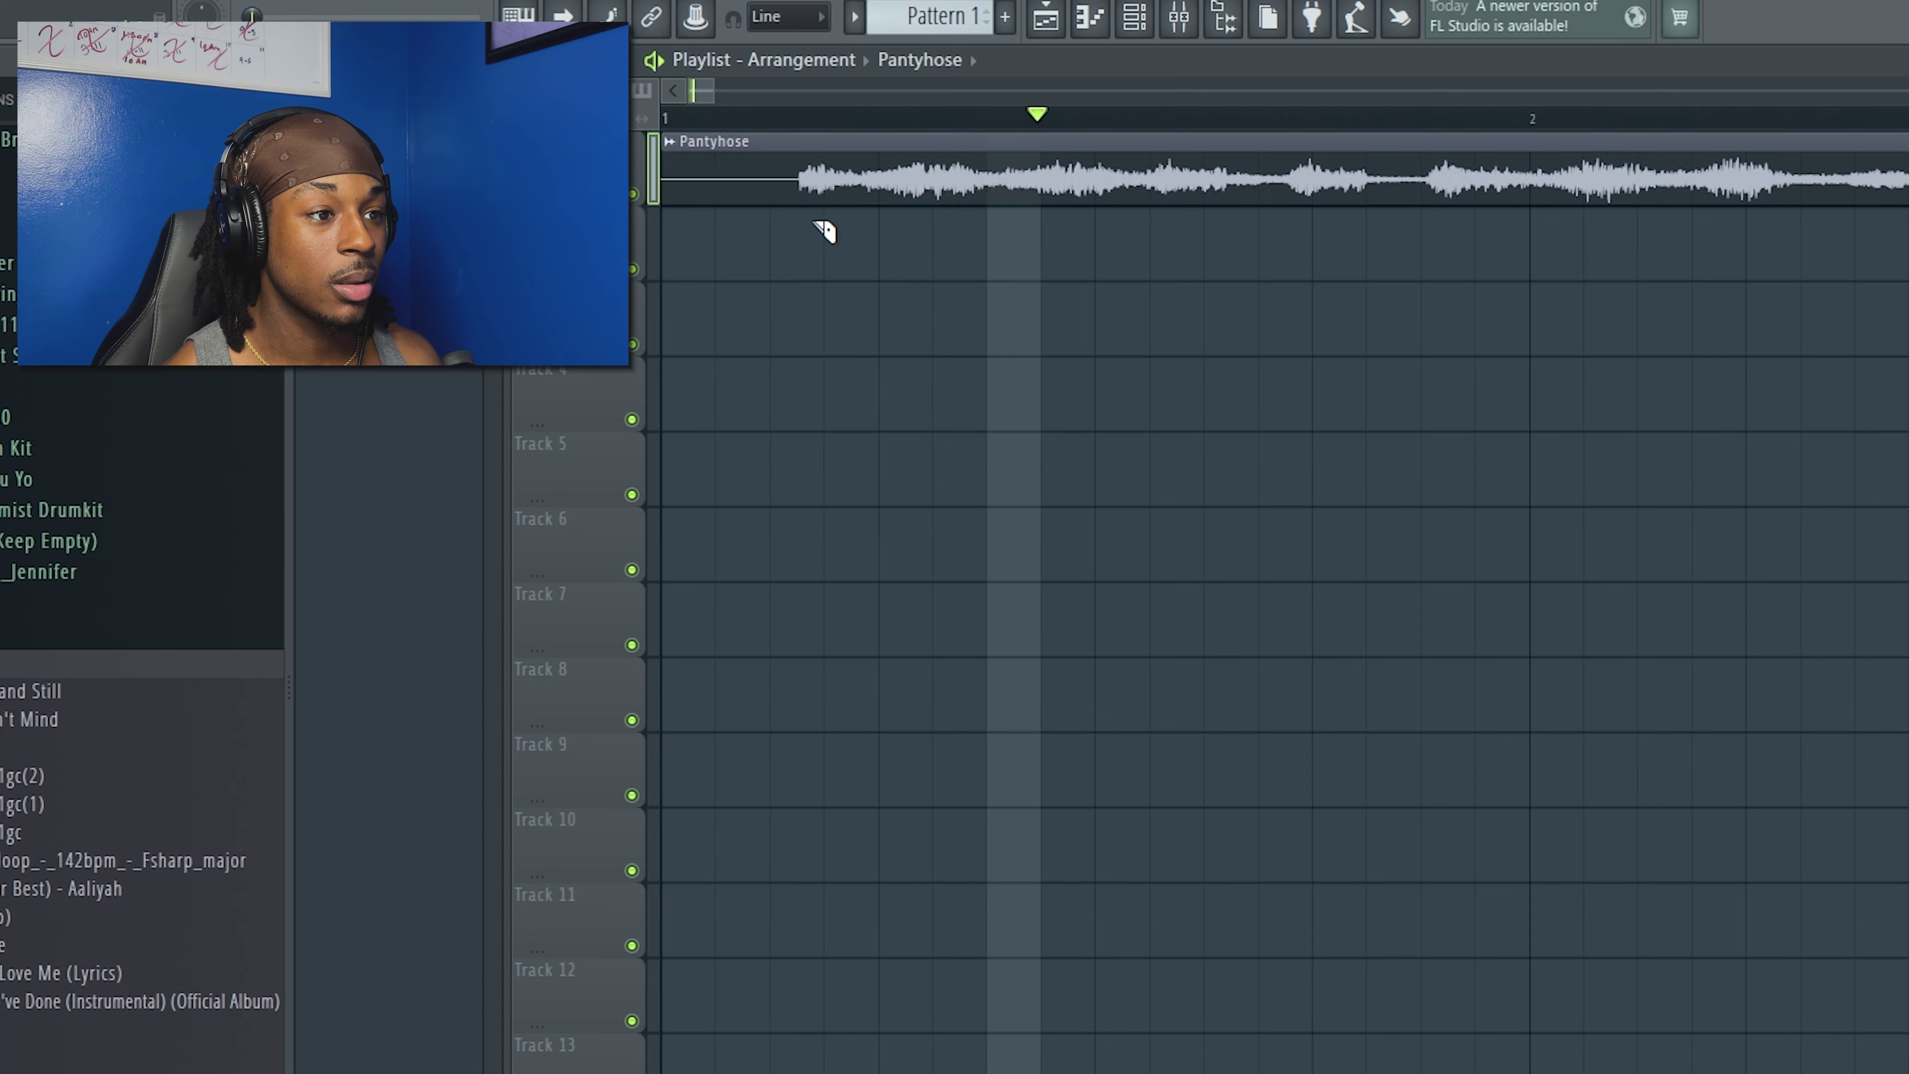
{"action": "scroll", "coordinate": [765, 193], "scroll_direction": "down", "scroll_amount": 3}
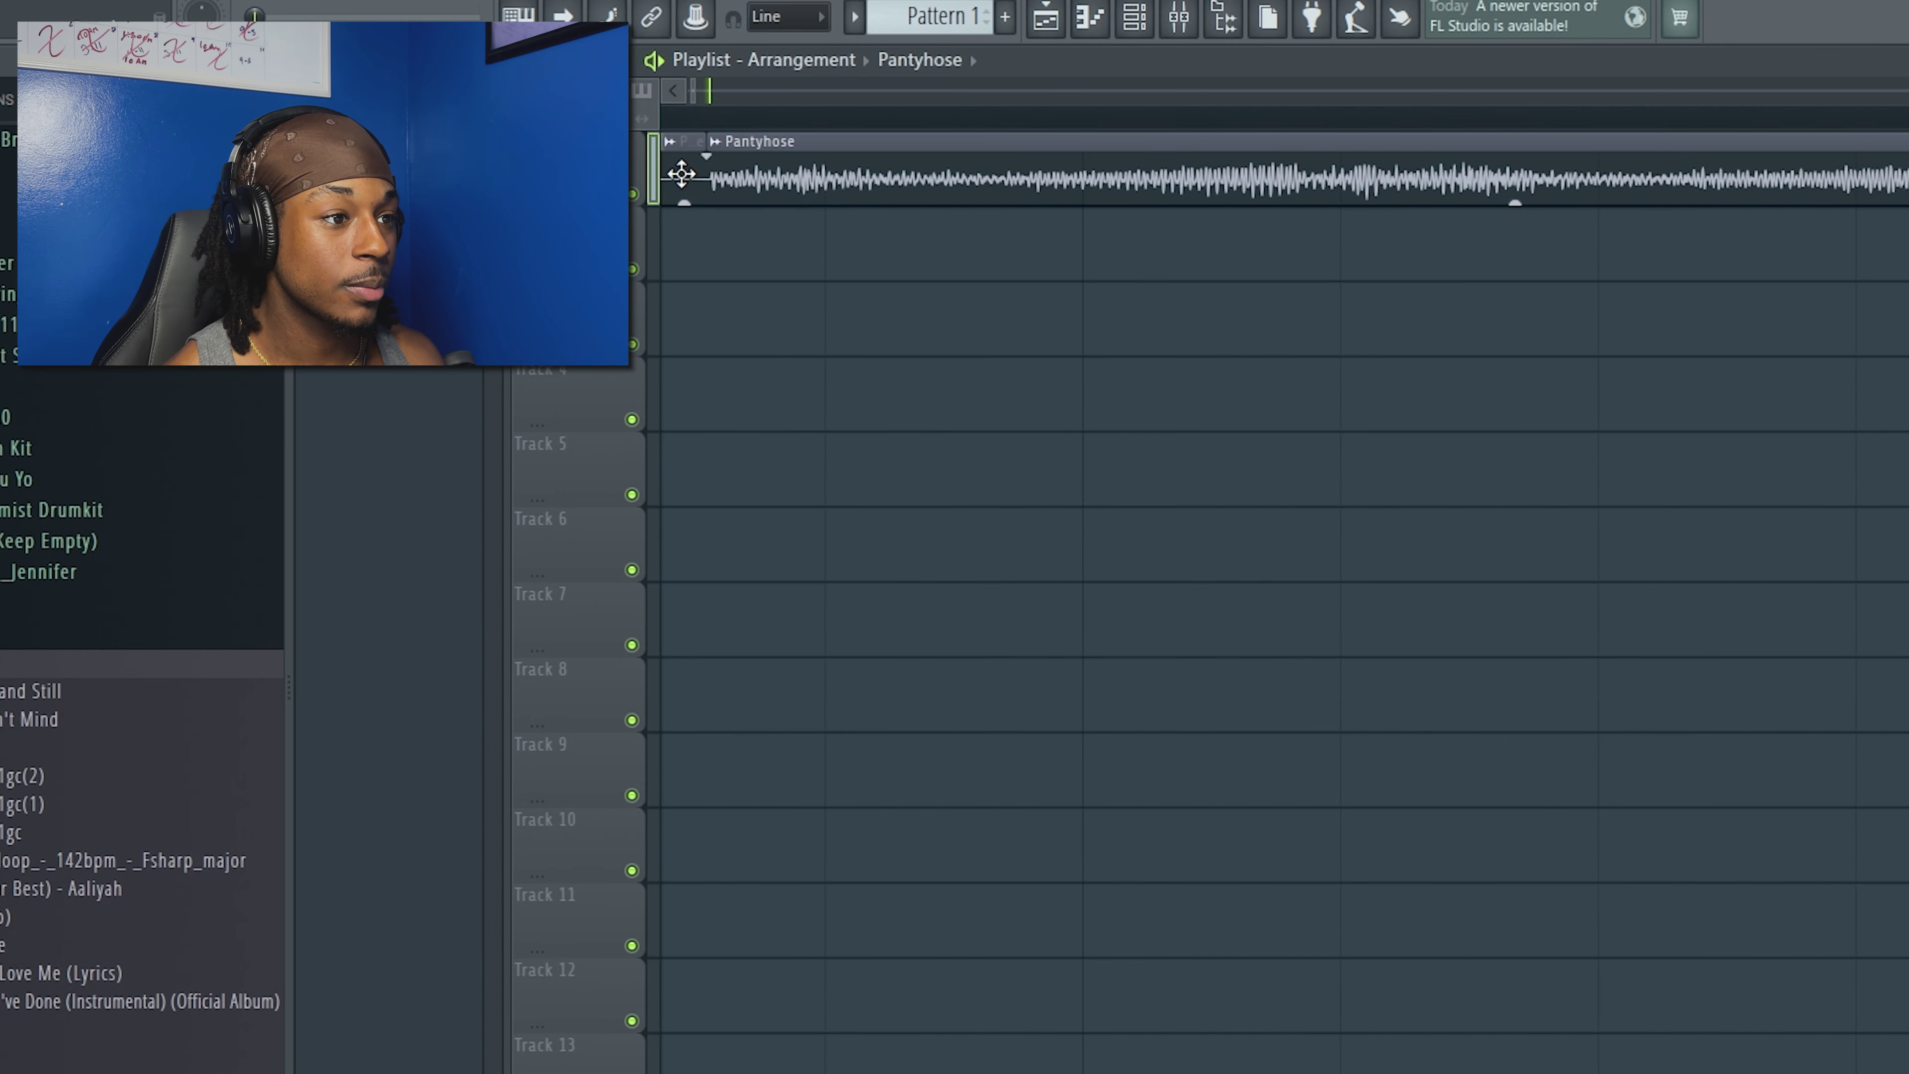
{"action": "scroll", "coordinate": [764, 221], "scroll_direction": "down", "scroll_amount": 4}
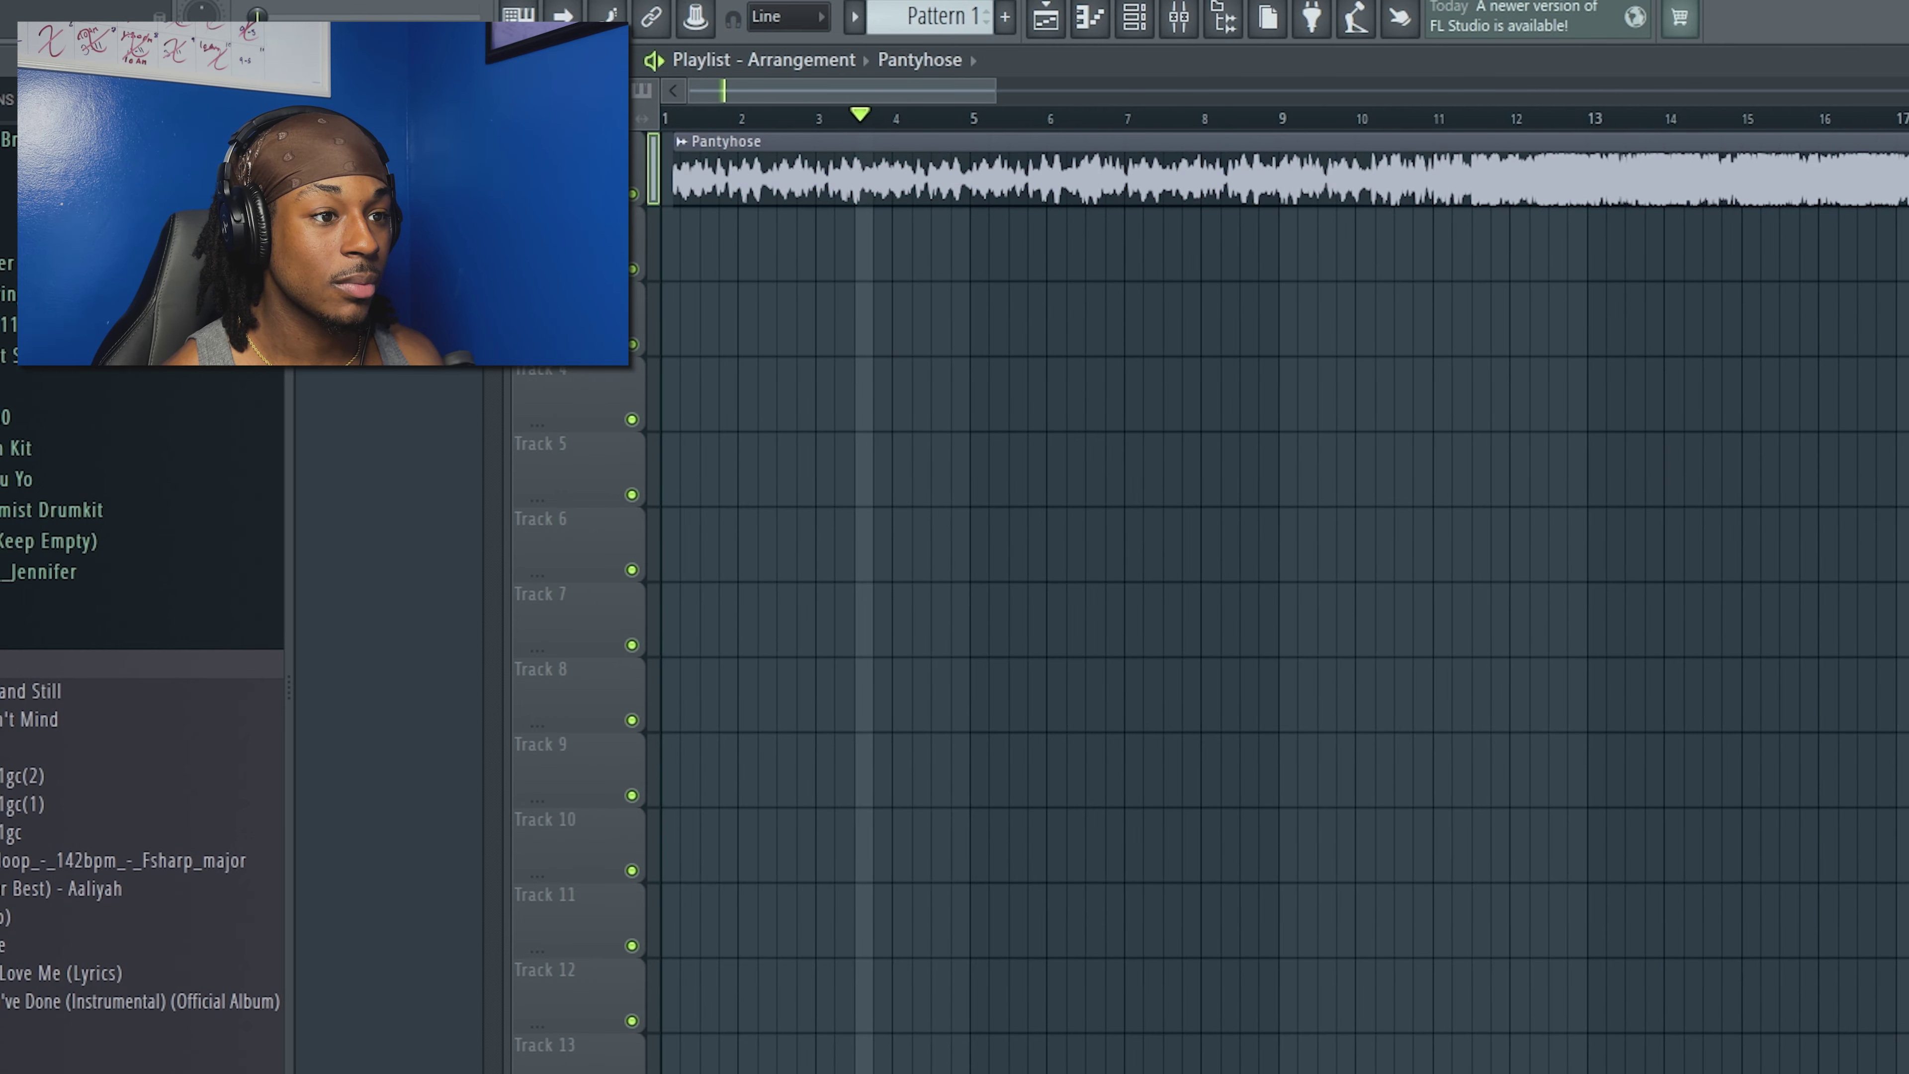
{"action": "scroll", "coordinate": [811, 222], "scroll_direction": "down", "scroll_amount": 3}
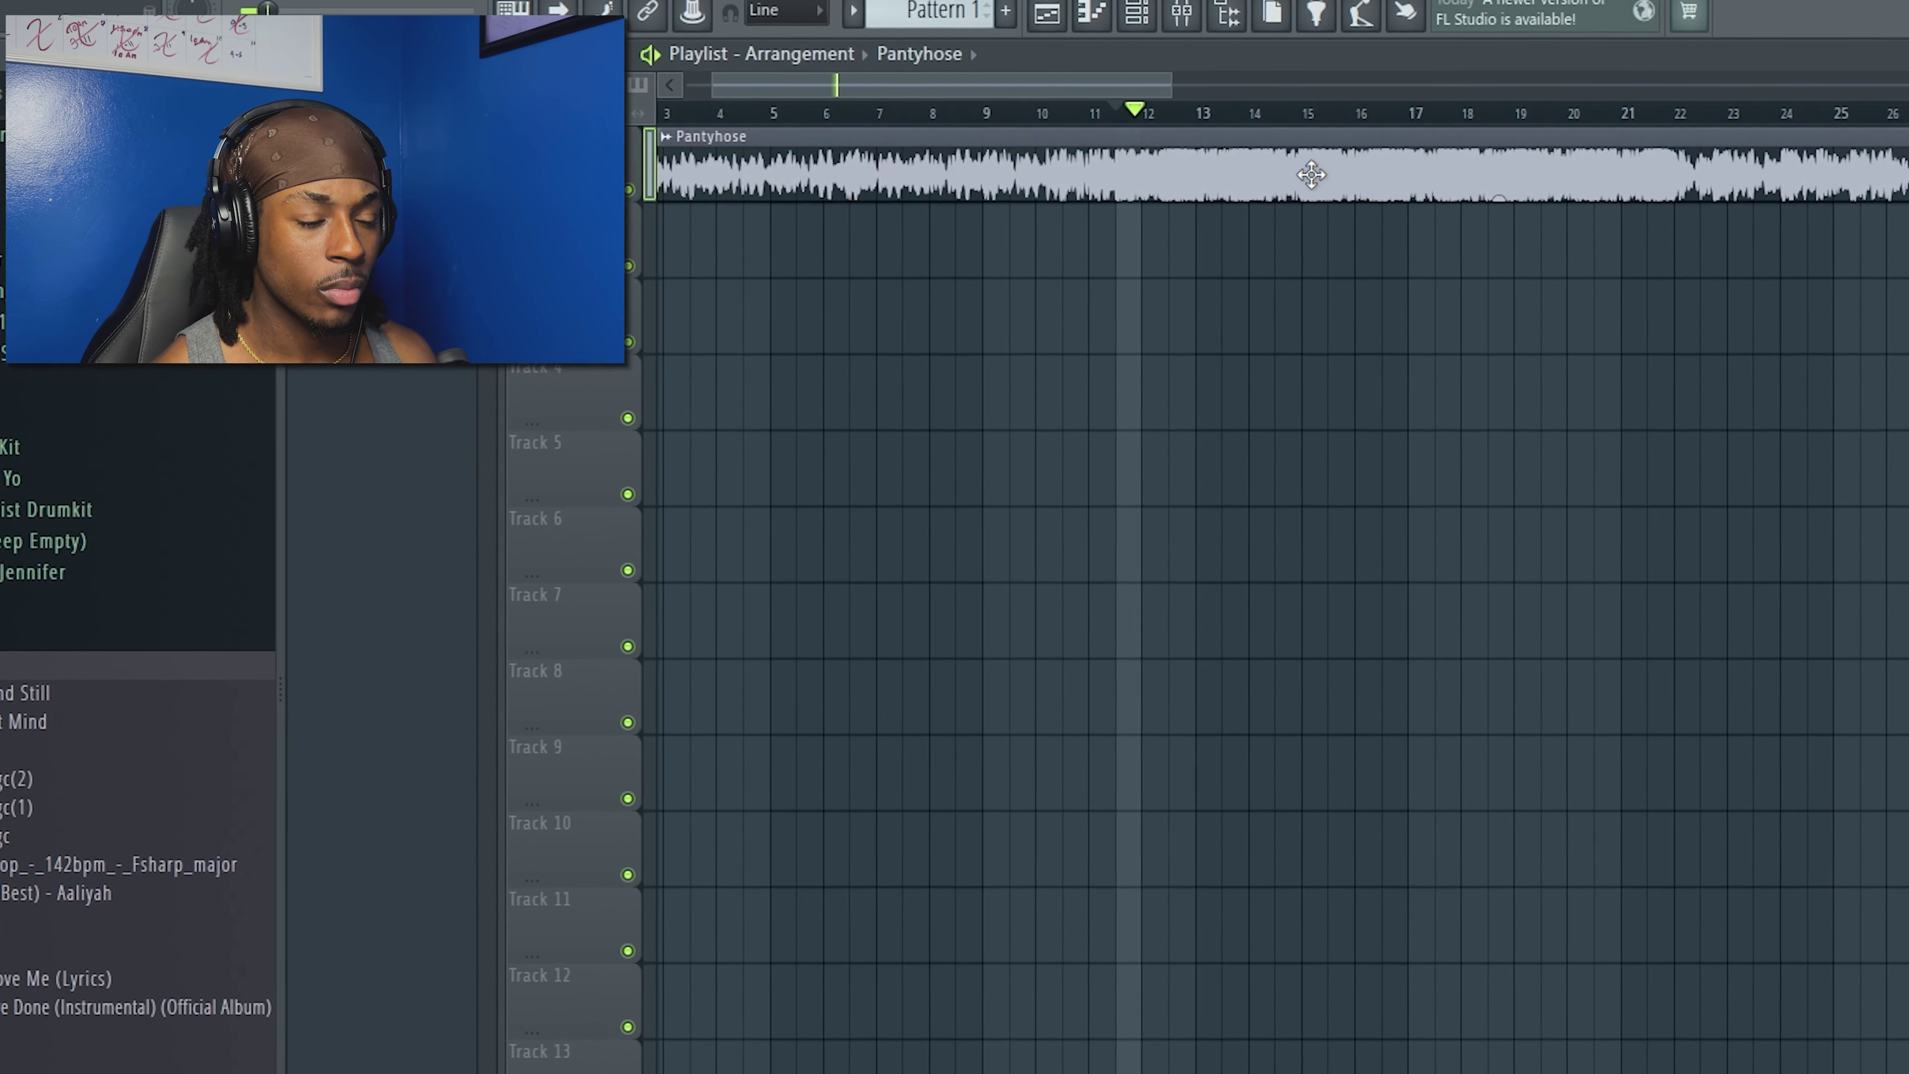
{"action": "scroll", "coordinate": [1302, 182], "scroll_direction": "down", "scroll_amount": 4}
{"action": "scroll", "coordinate": [1191, 141], "scroll_direction": "up", "scroll_amount": 2}
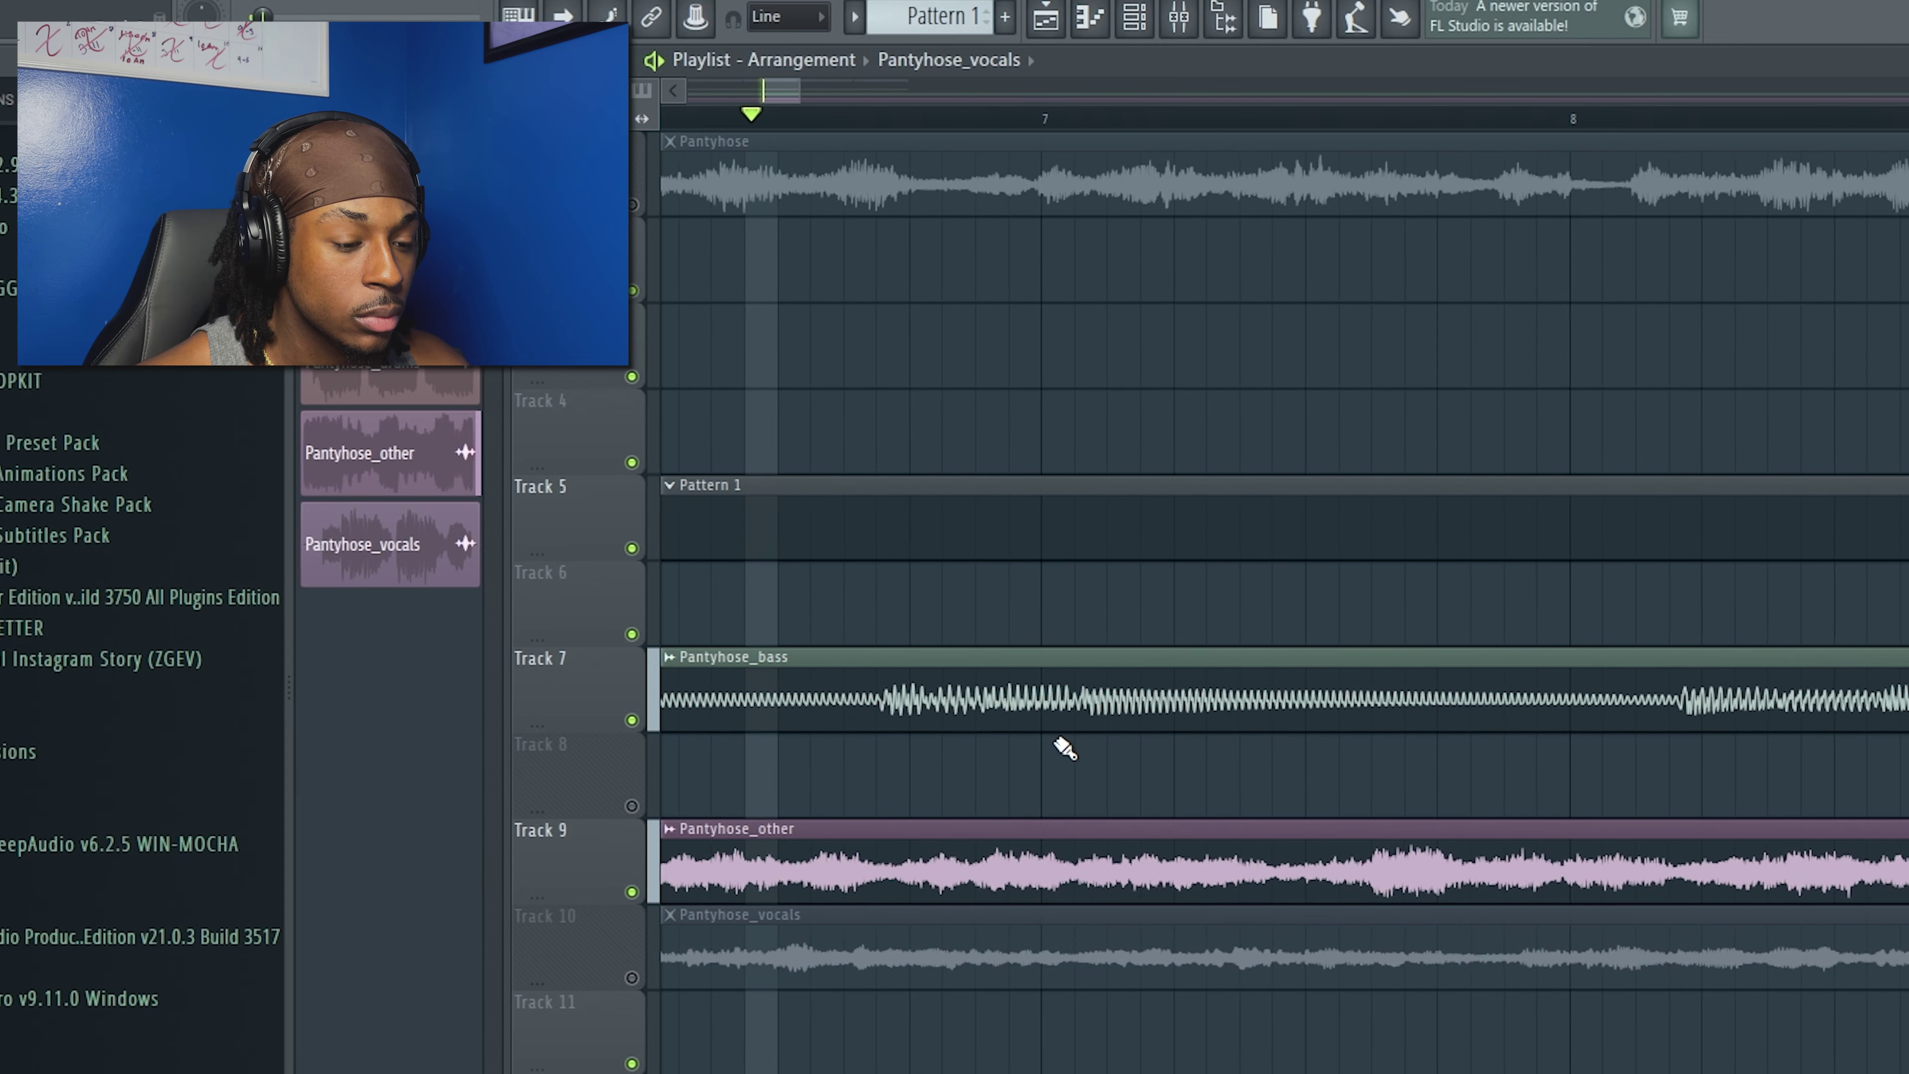
End the loop selection just after the start of bar 7 and slice the bass, other and vocals stems there.
{"action": "scroll", "coordinate": [1064, 748], "scroll_direction": "up", "scroll_amount": 5}
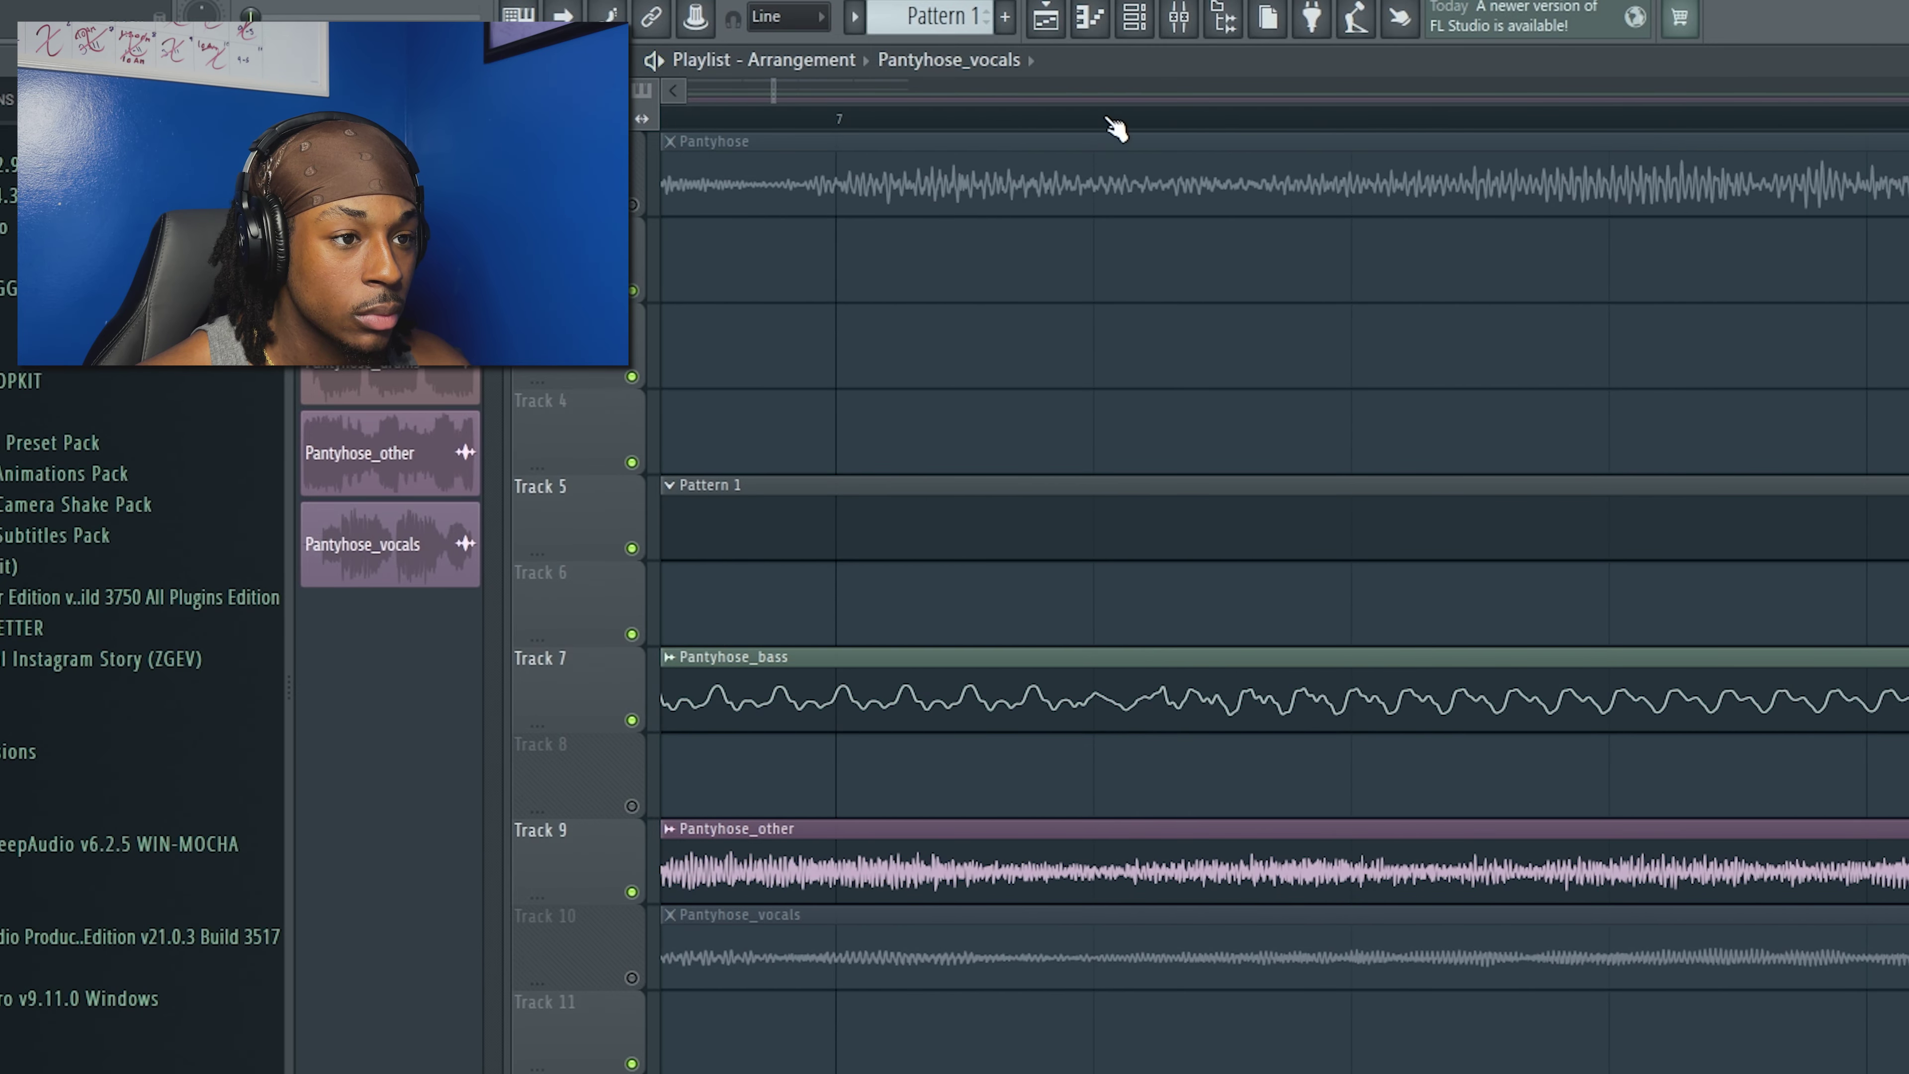
{"action": "scroll", "coordinate": [1123, 324], "scroll_direction": "down", "scroll_amount": 5}
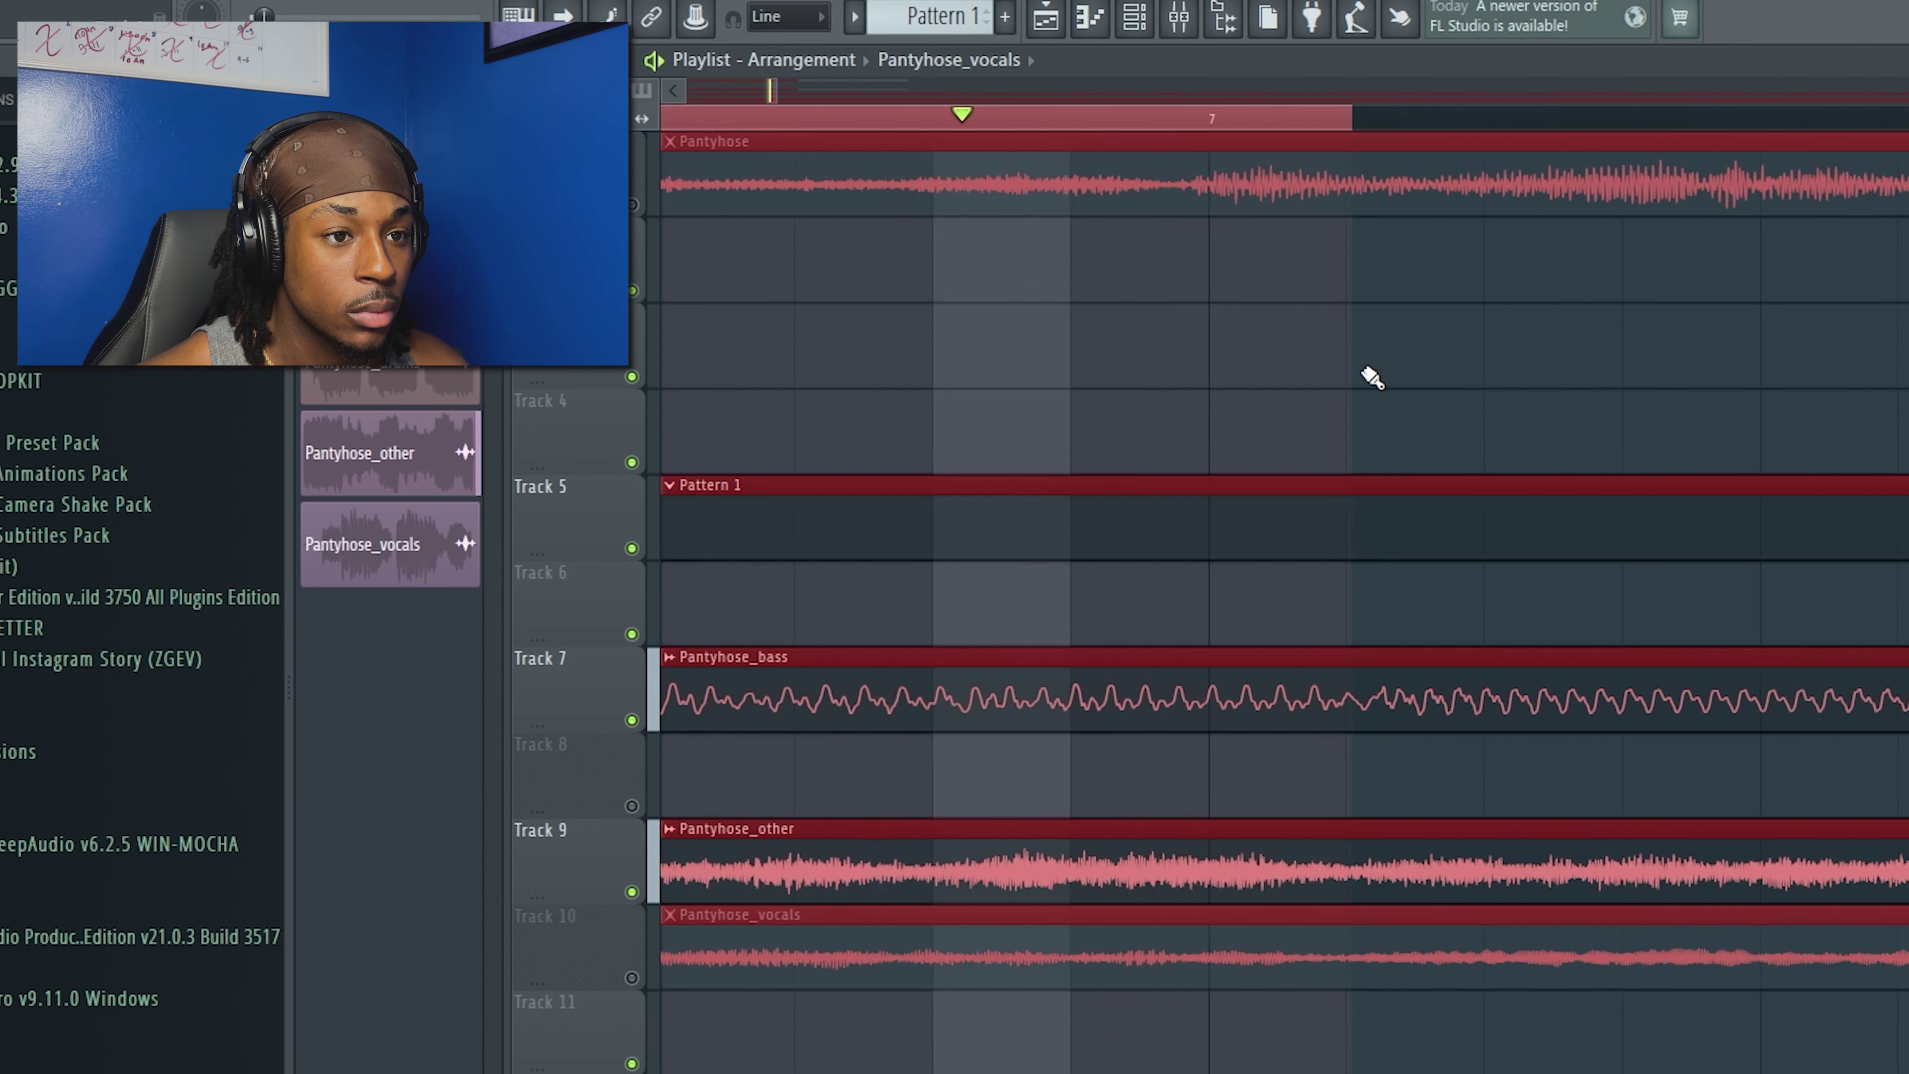
{"action": "scroll", "coordinate": [1364, 369], "scroll_direction": "up", "scroll_amount": 3}
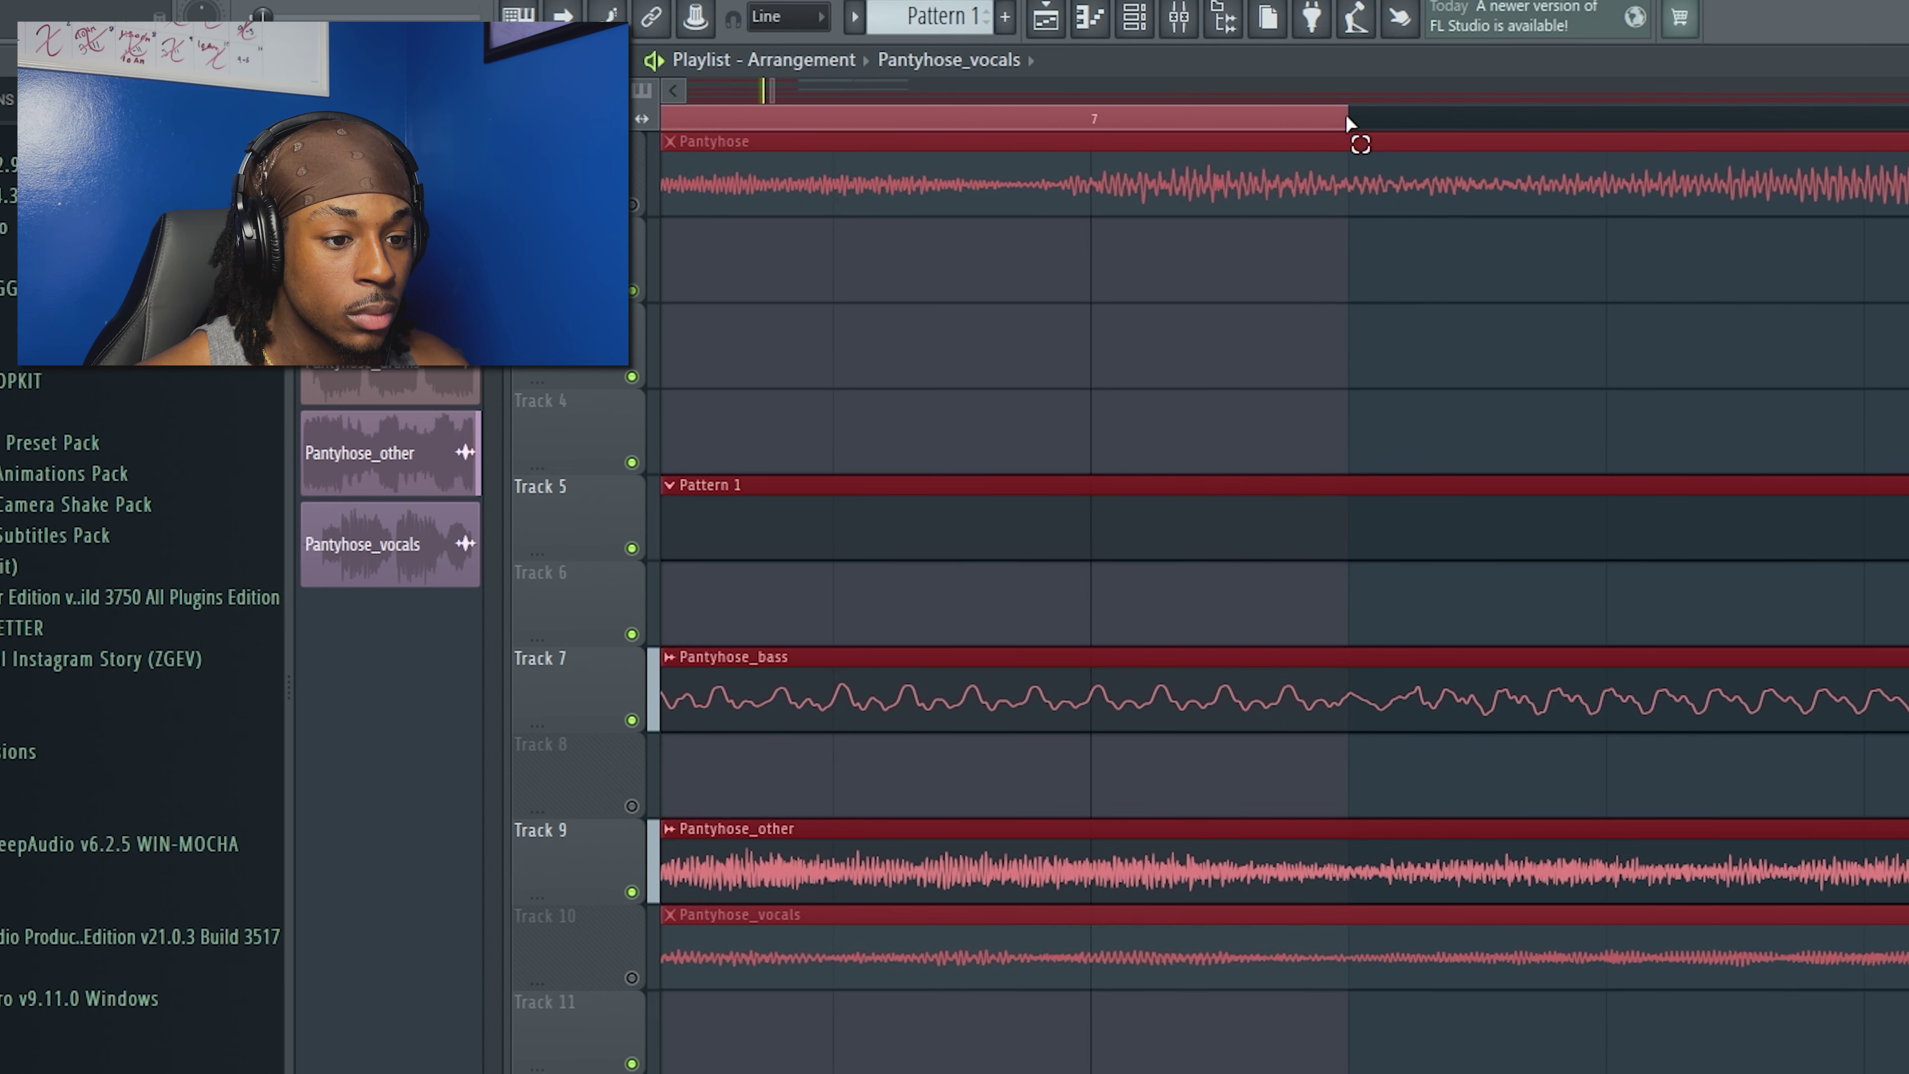
{"action": "scroll", "coordinate": [1428, 243], "scroll_direction": "down", "scroll_amount": 5}
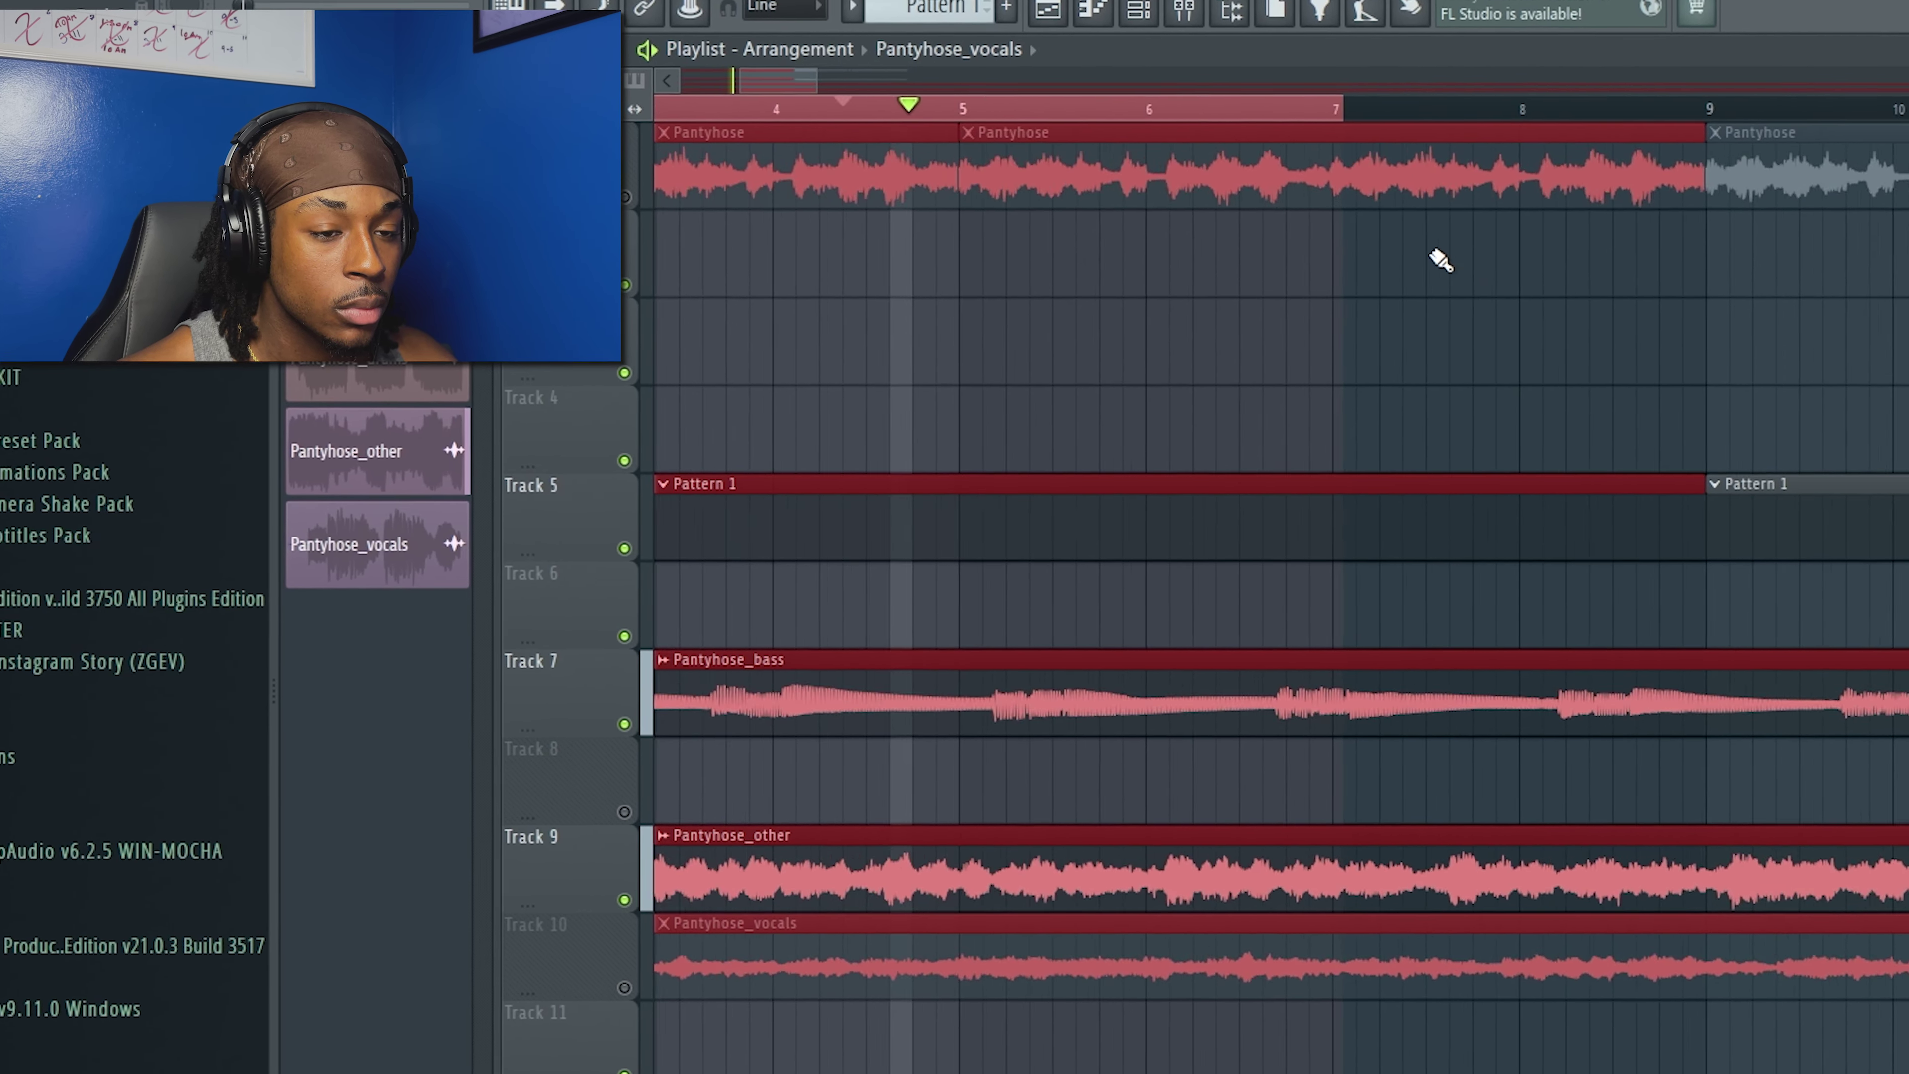
{"action": "scroll", "coordinate": [1227, 171], "scroll_direction": "up", "scroll_amount": 5}
{"action": "left_click_drag", "start_coordinate": [1262, 111], "coordinate": [1315, 115]}
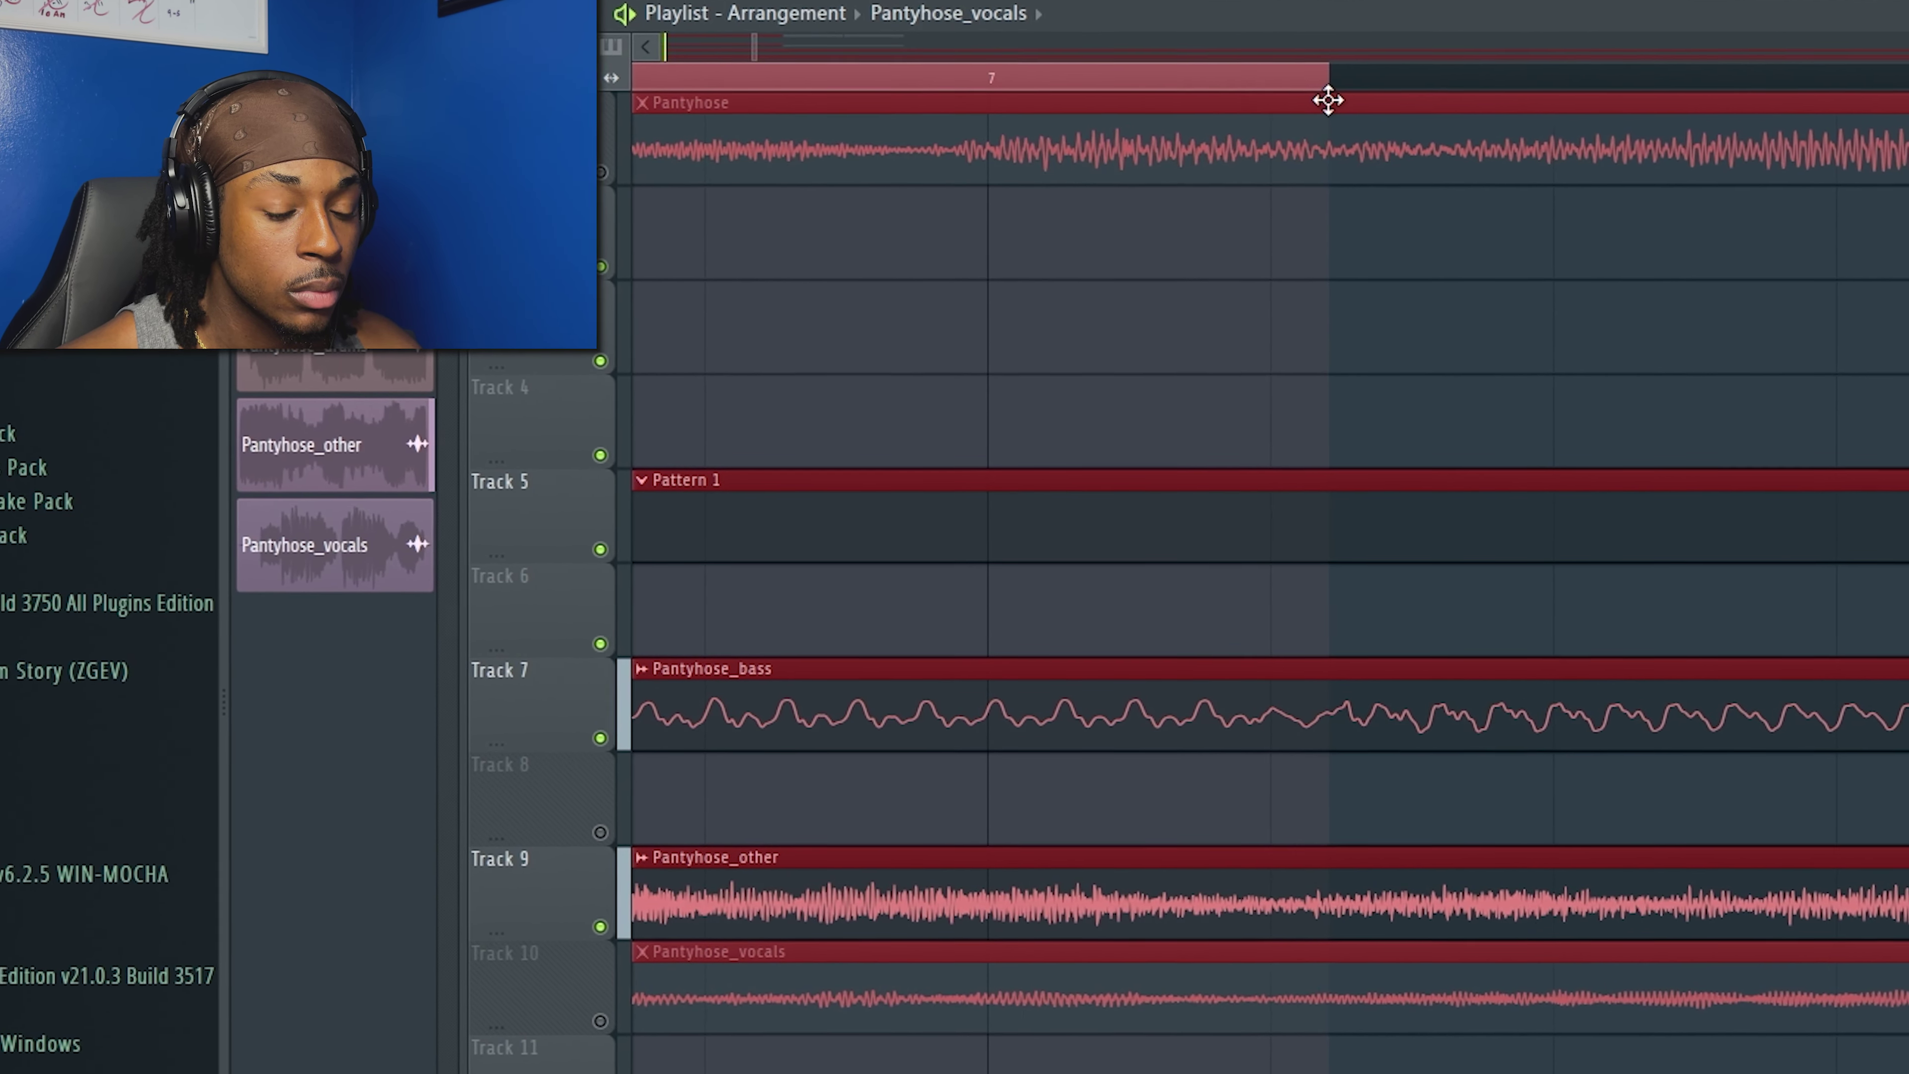
{"action": "key", "text": "c"}
{"action": "left_click_drag", "start_coordinate": [1359, 954], "coordinate": [1352, 676]}
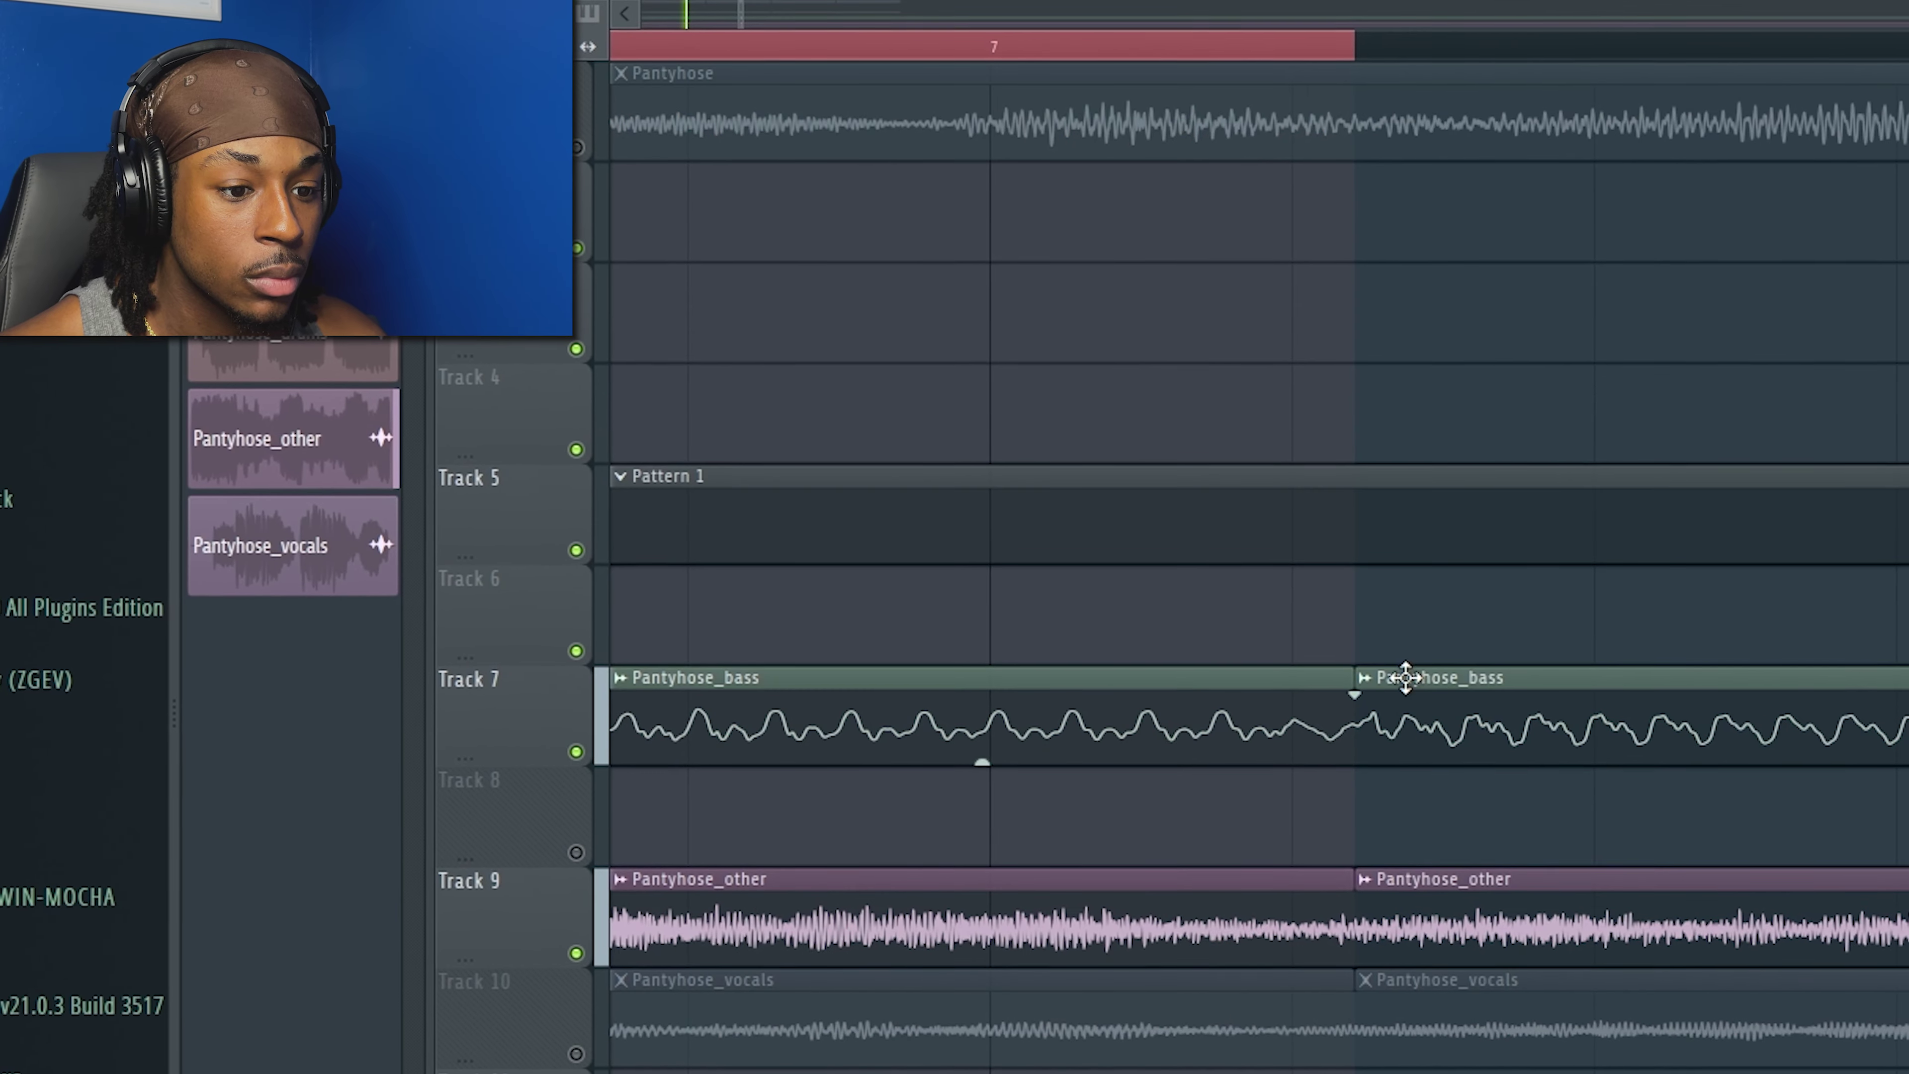
Play back the four-bar loop of the bass and other stems from the start.
{"action": "scroll", "coordinate": [1405, 677], "scroll_direction": "down", "scroll_amount": 5}
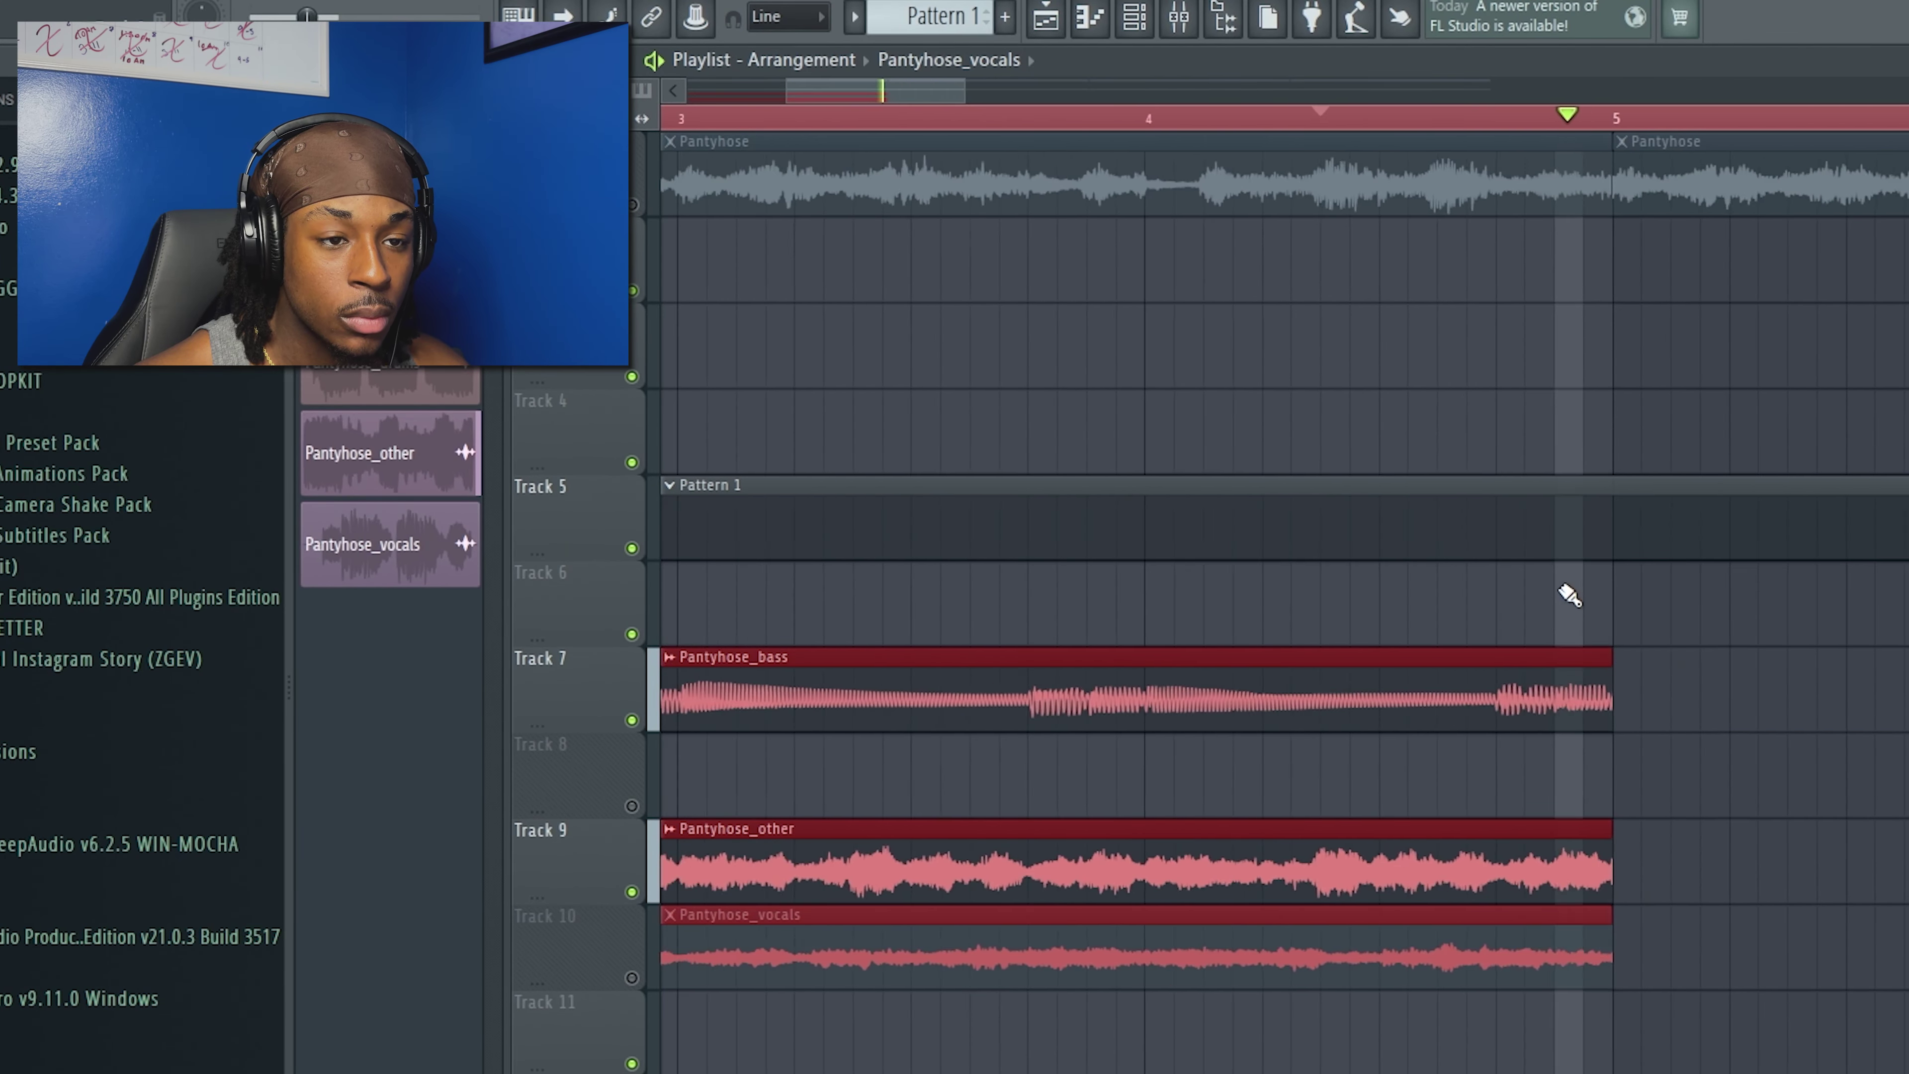
{"action": "scroll", "coordinate": [1597, 638], "scroll_direction": "down", "scroll_amount": 5}
{"action": "key", "text": "space"}
{"action": "key", "text": "space"}
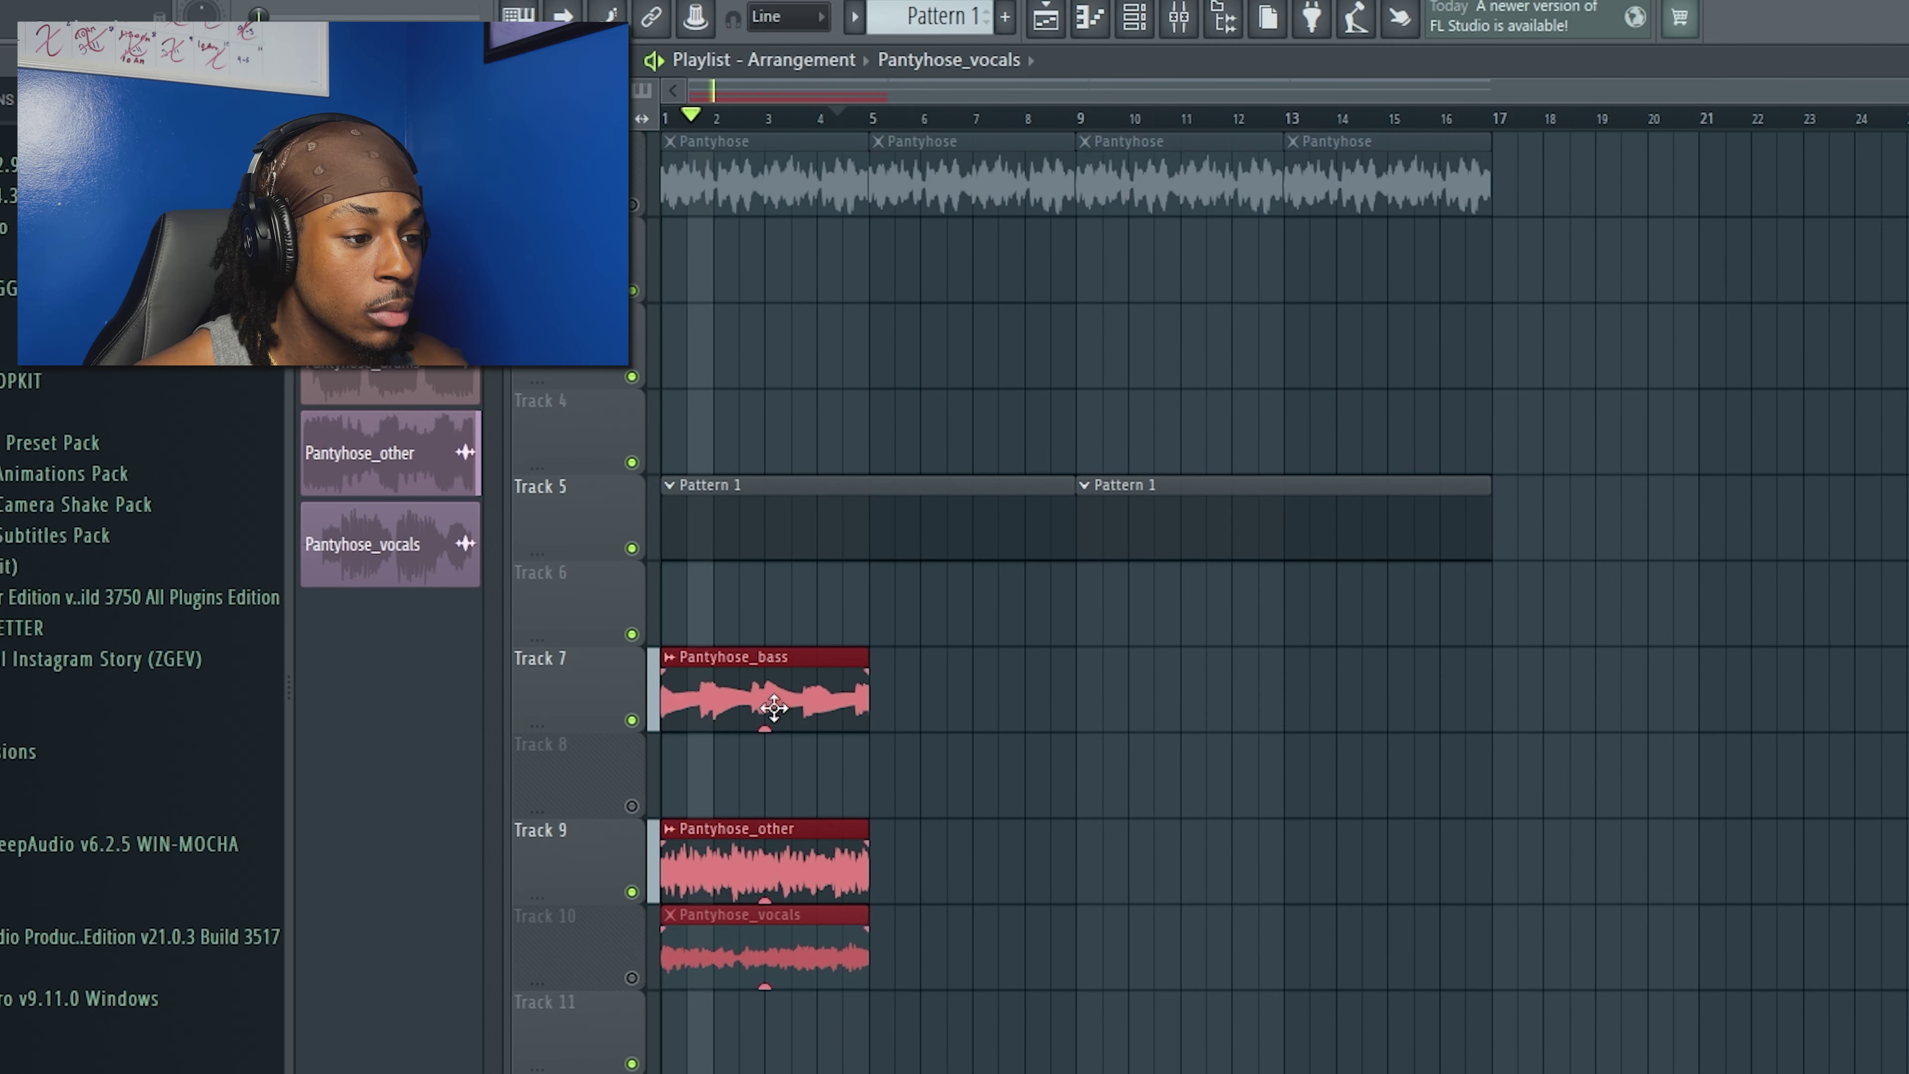
Stretch the bass, vocals and other stem clips to end at bar 9, clear the selection and play them.
{"action": "double_click", "coordinate": [774, 707]}
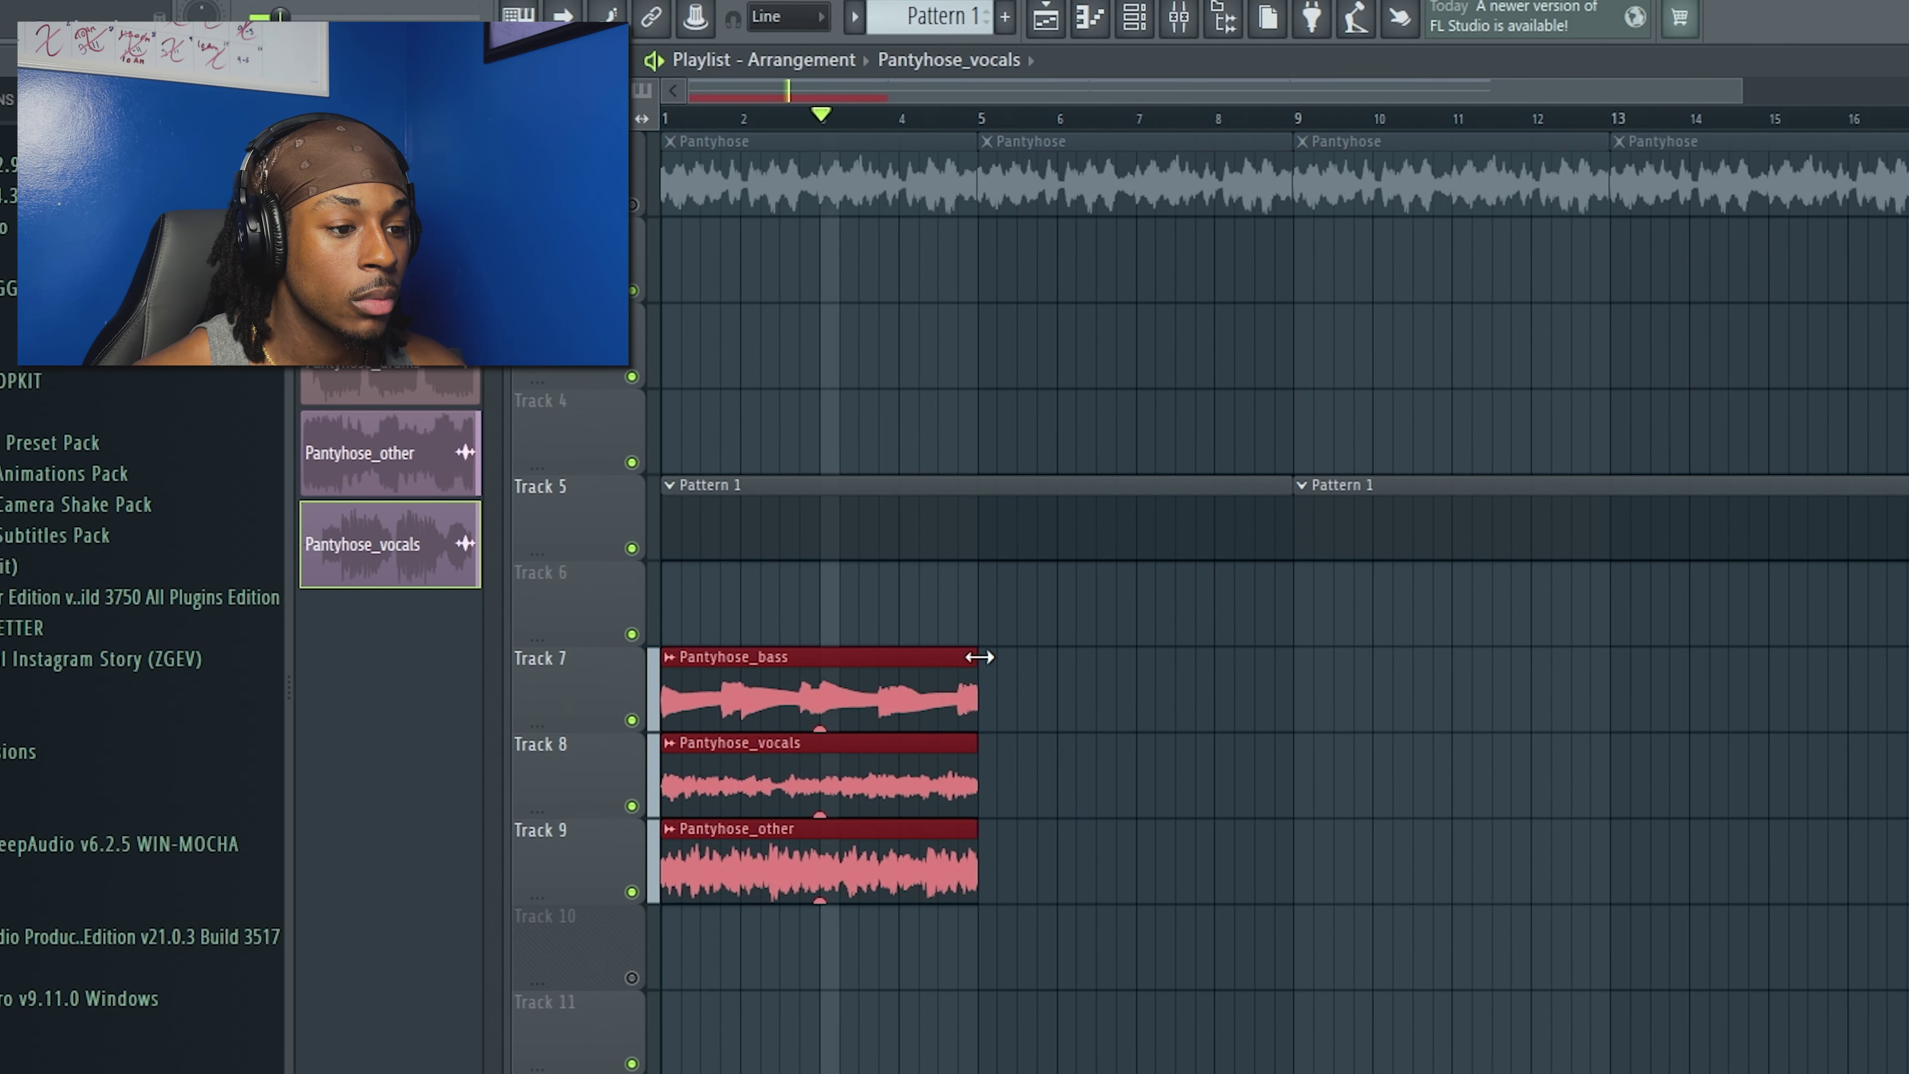
{"action": "left_click_drag", "start_coordinate": [980, 657], "coordinate": [1287, 658]}
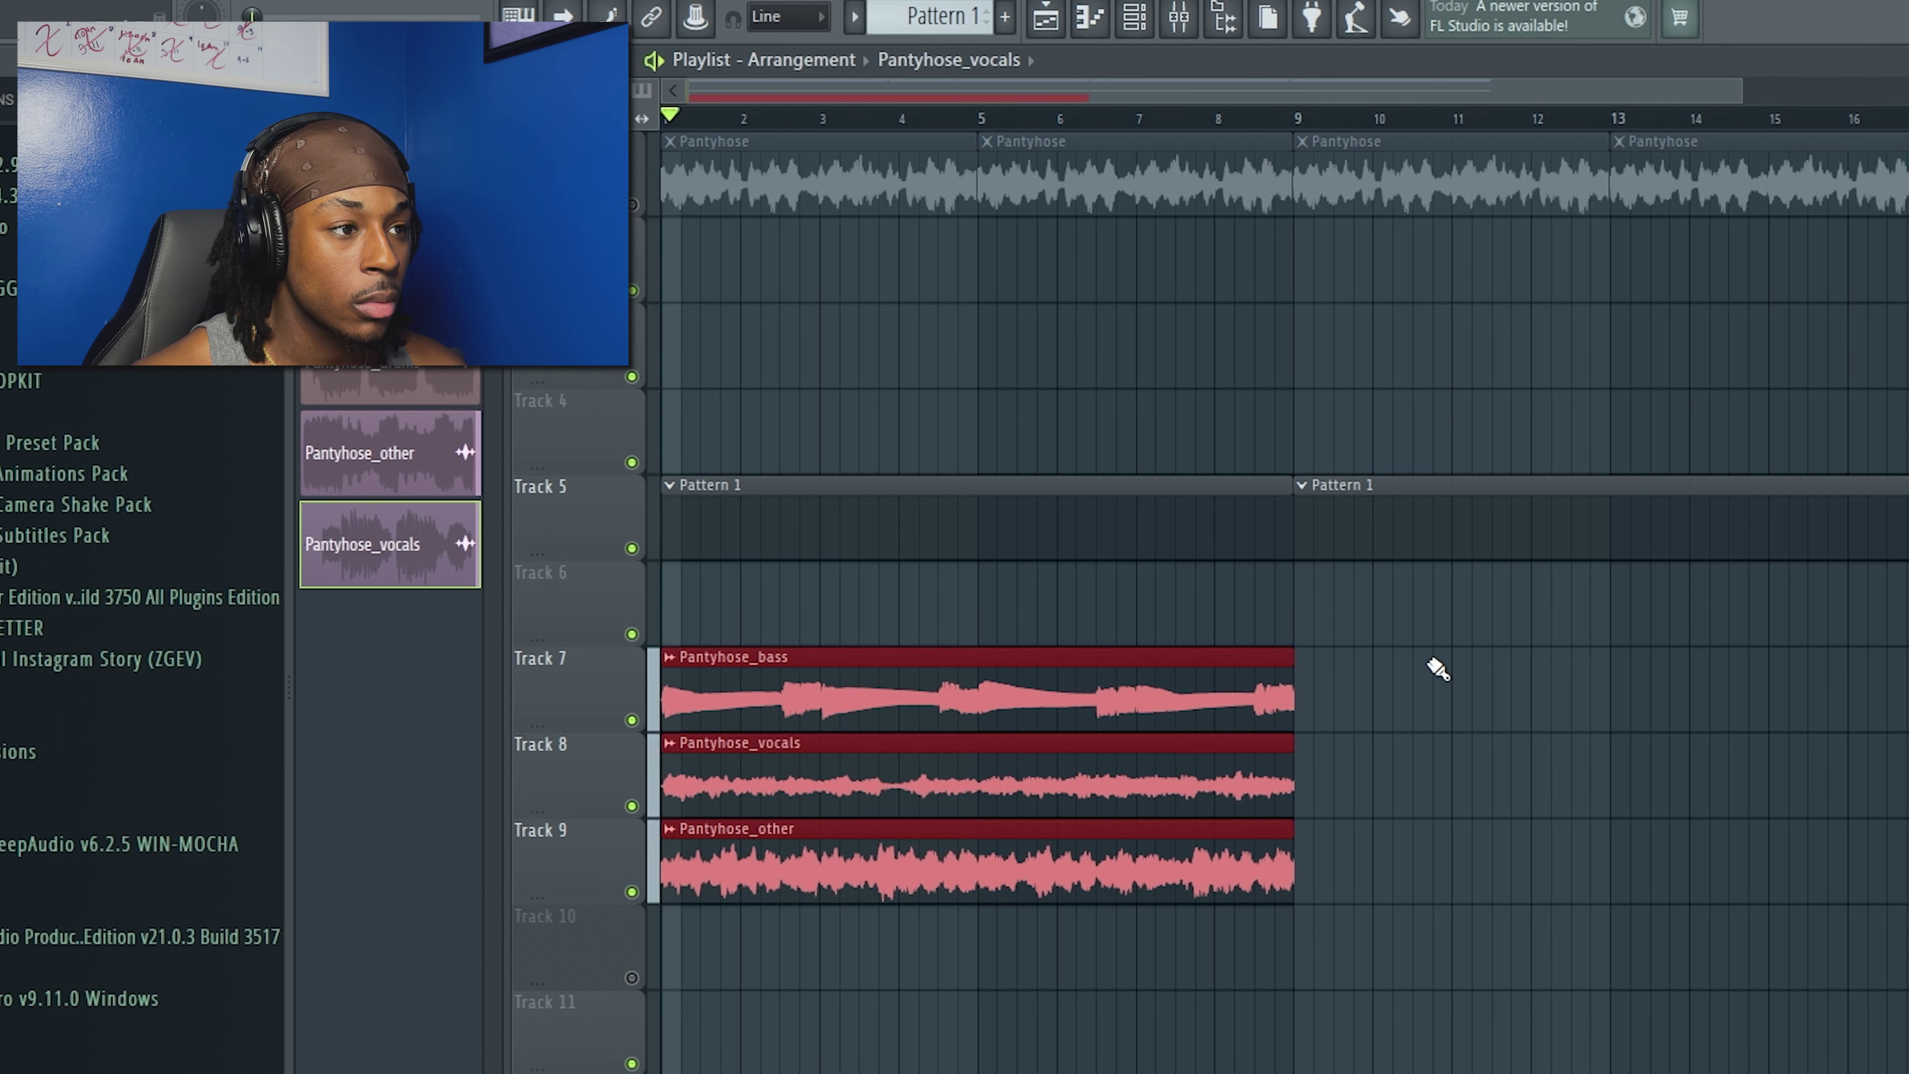
{"action": "key", "text": "ctrl+d"}
{"action": "key", "text": "space"}
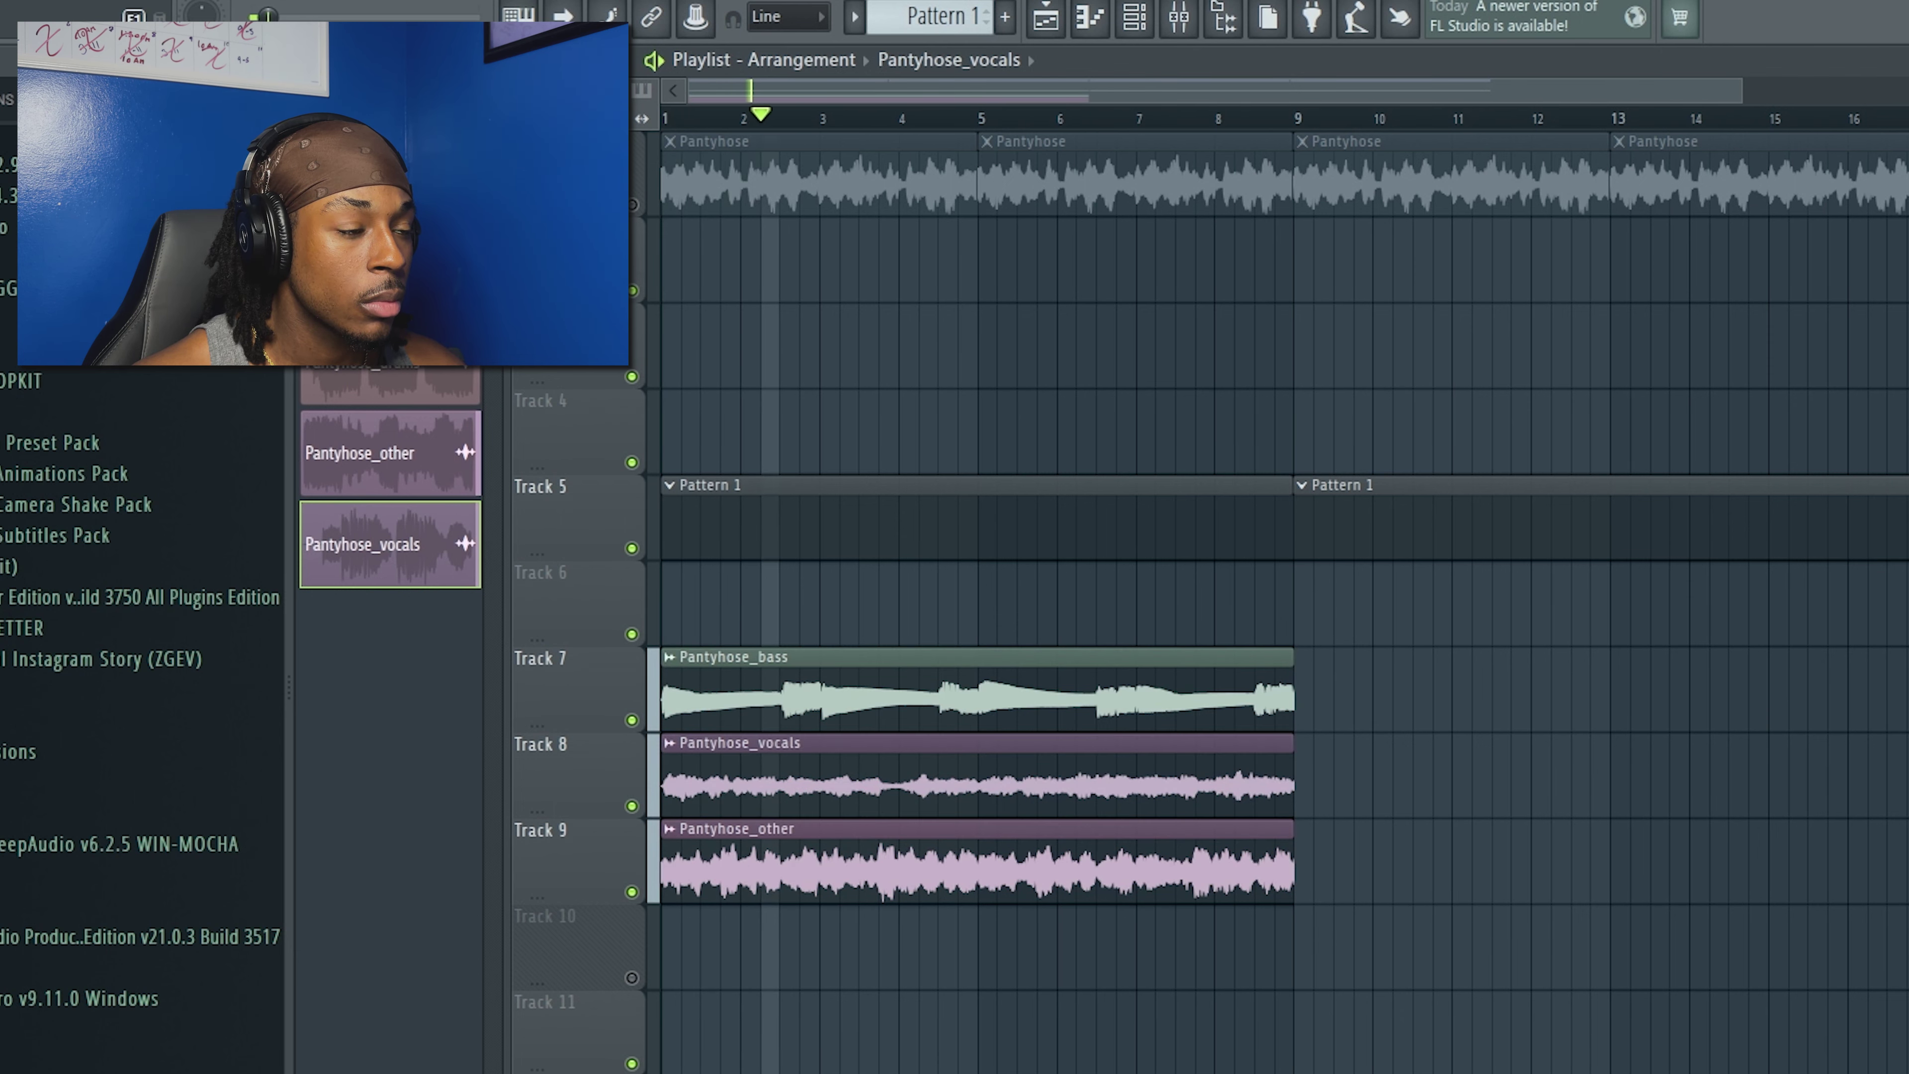
Place C5 snare hits in bars 2, 3 and 4 of the Sexy Drill Snare part.
{"action": "scroll", "coordinate": [955, 1006], "scroll_direction": "down", "scroll_amount": 2}
{"action": "scroll", "coordinate": [676, 902], "scroll_direction": "up", "scroll_amount": 3}
{"action": "scroll", "coordinate": [835, 946], "scroll_direction": "up", "scroll_amount": 1}
{"action": "scroll", "coordinate": [747, 776], "scroll_direction": "down", "scroll_amount": 3}
{"action": "double_click", "coordinate": [747, 776]}
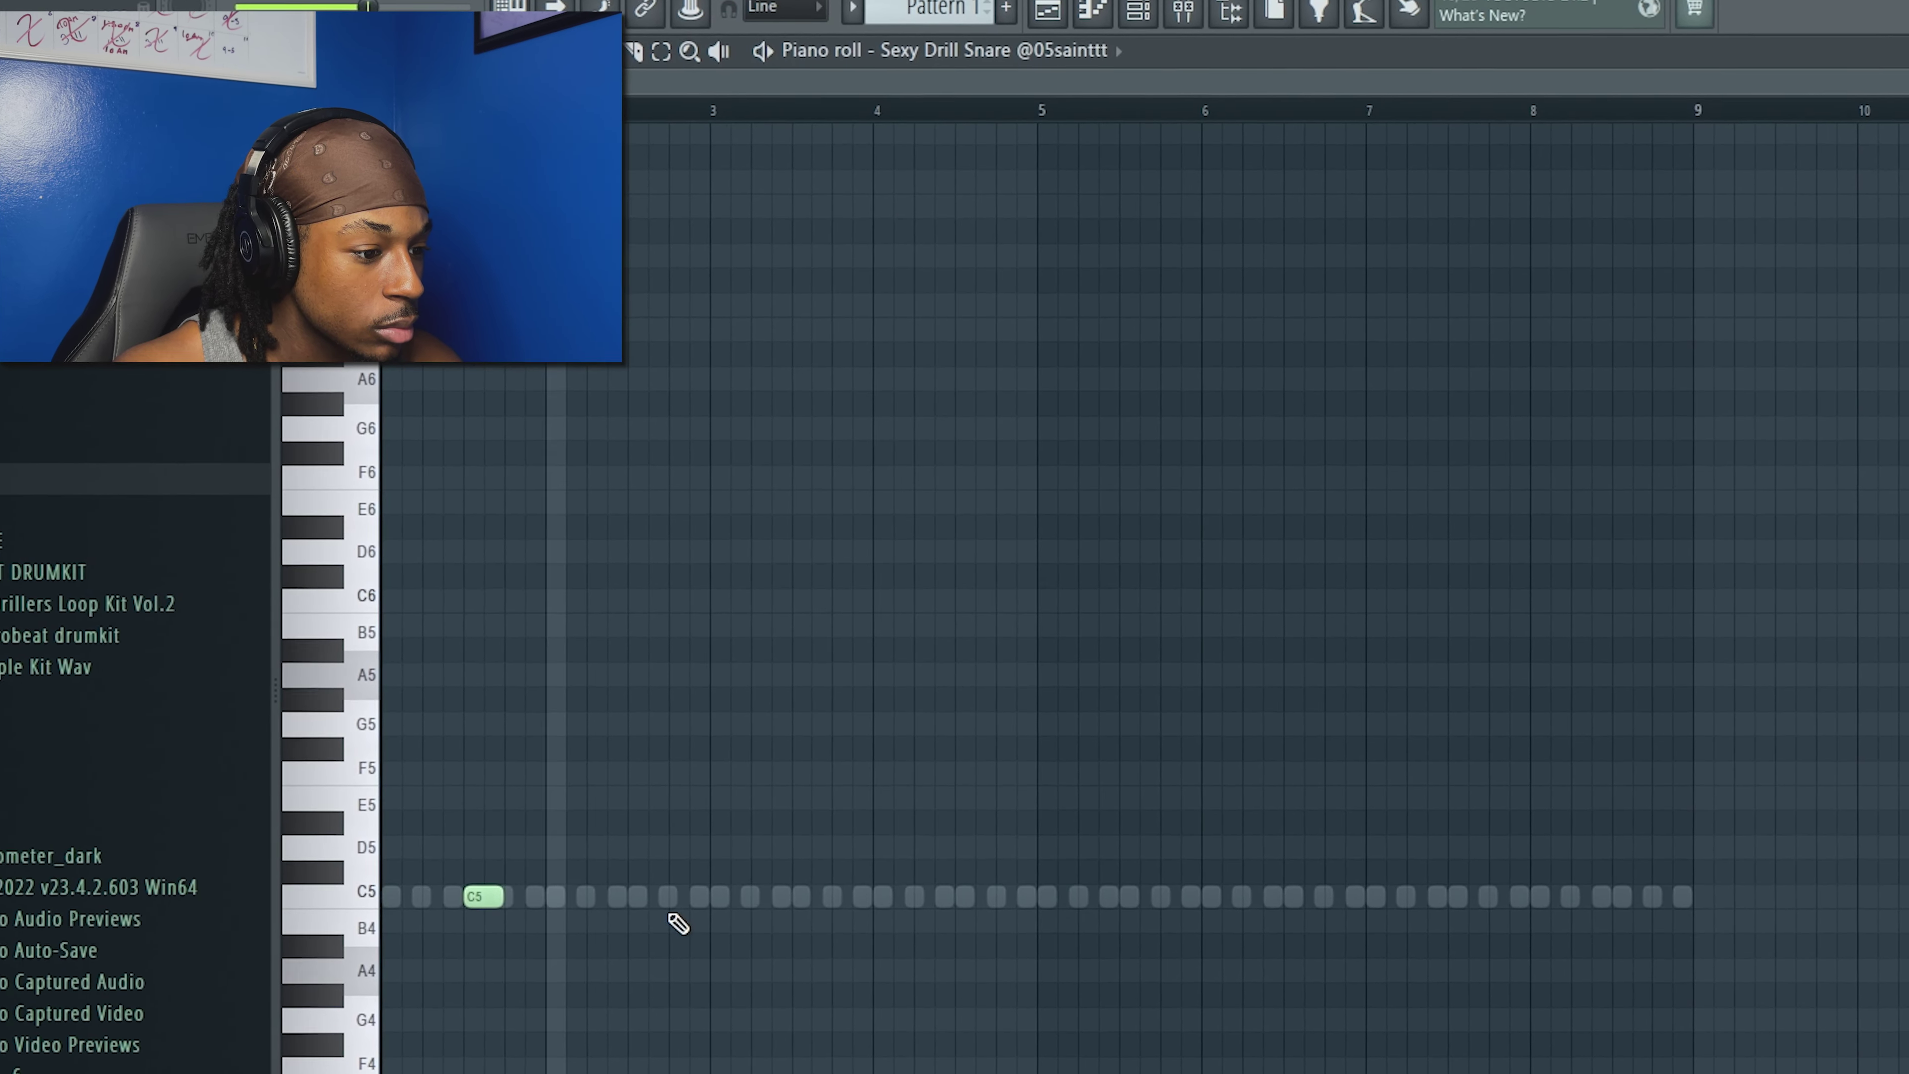
{"action": "left_click", "coordinate": [666, 900]}
{"action": "scroll", "coordinate": [667, 900], "scroll_direction": "down", "scroll_amount": 2}
{"action": "left_click", "coordinate": [804, 900]}
{"action": "scroll", "coordinate": [958, 922], "scroll_direction": "up", "scroll_amount": 3}
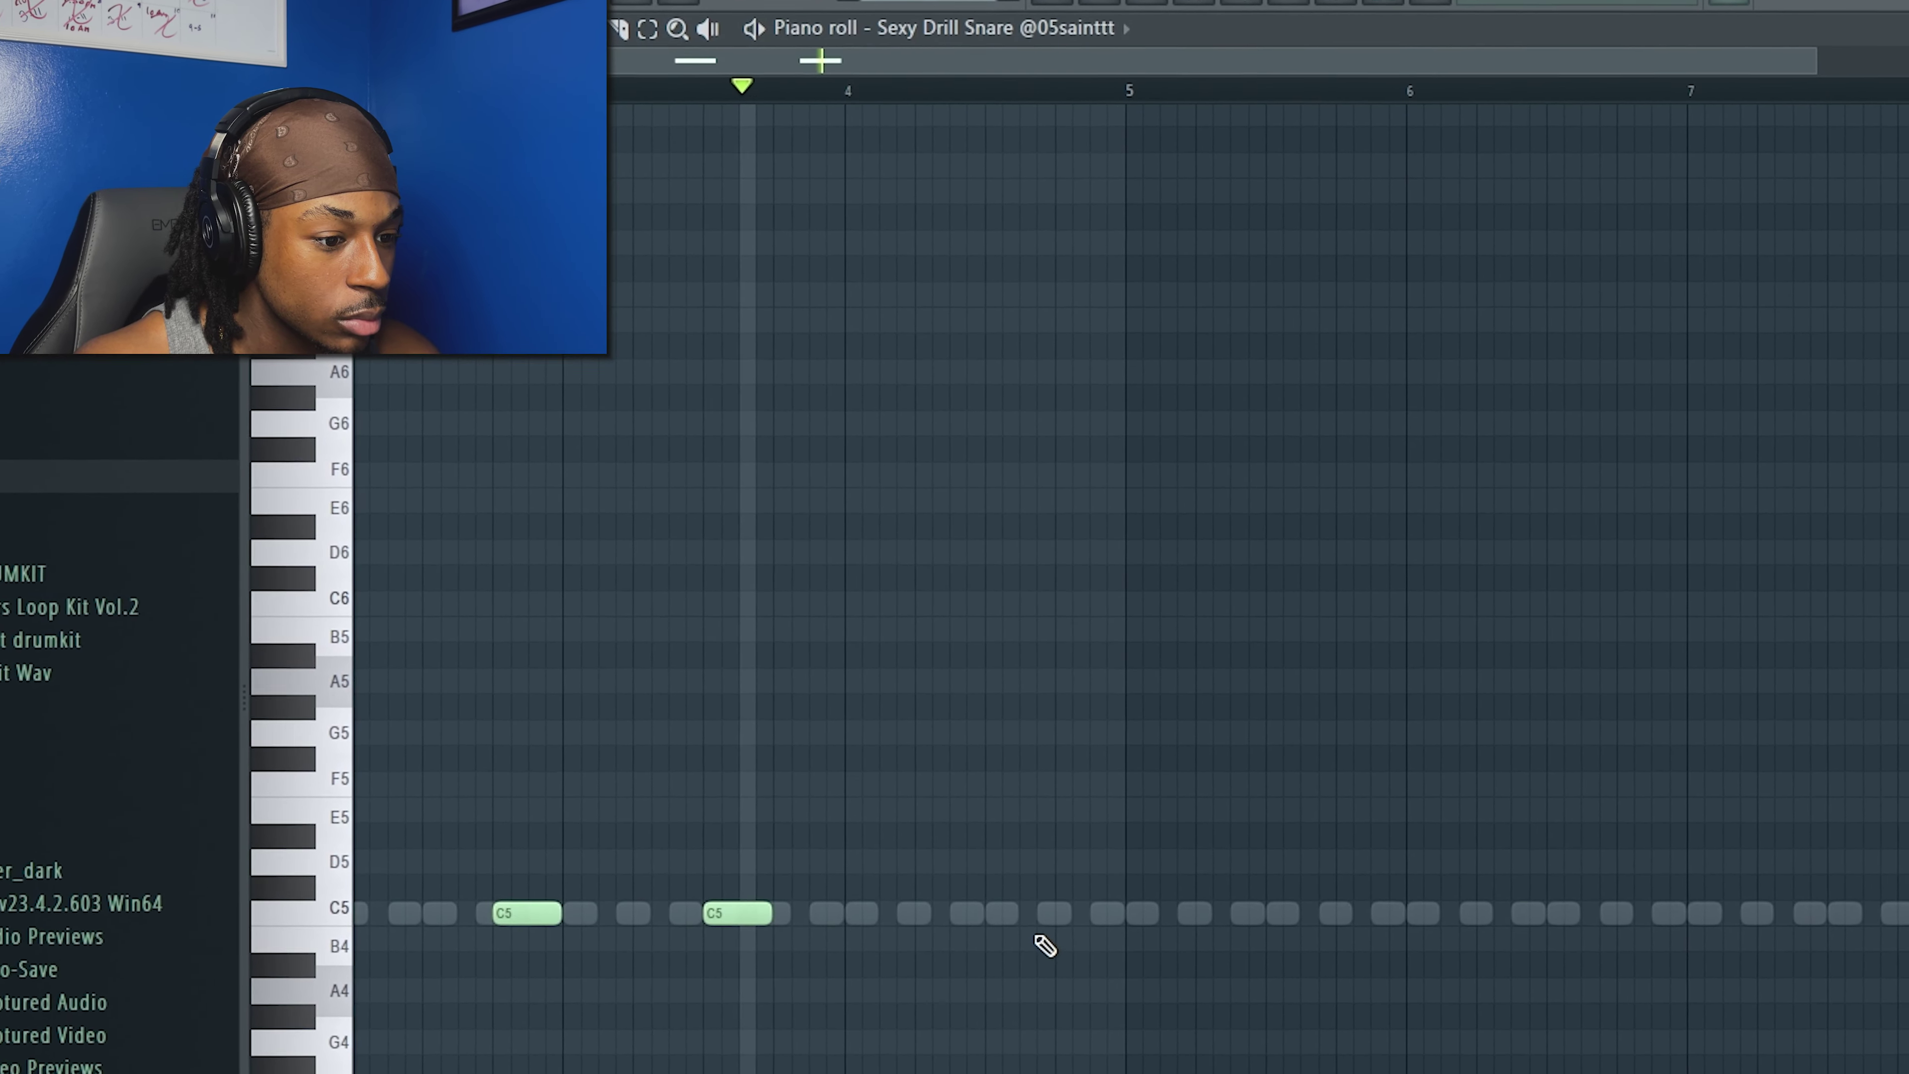
{"action": "left_click", "coordinate": [1094, 923]}
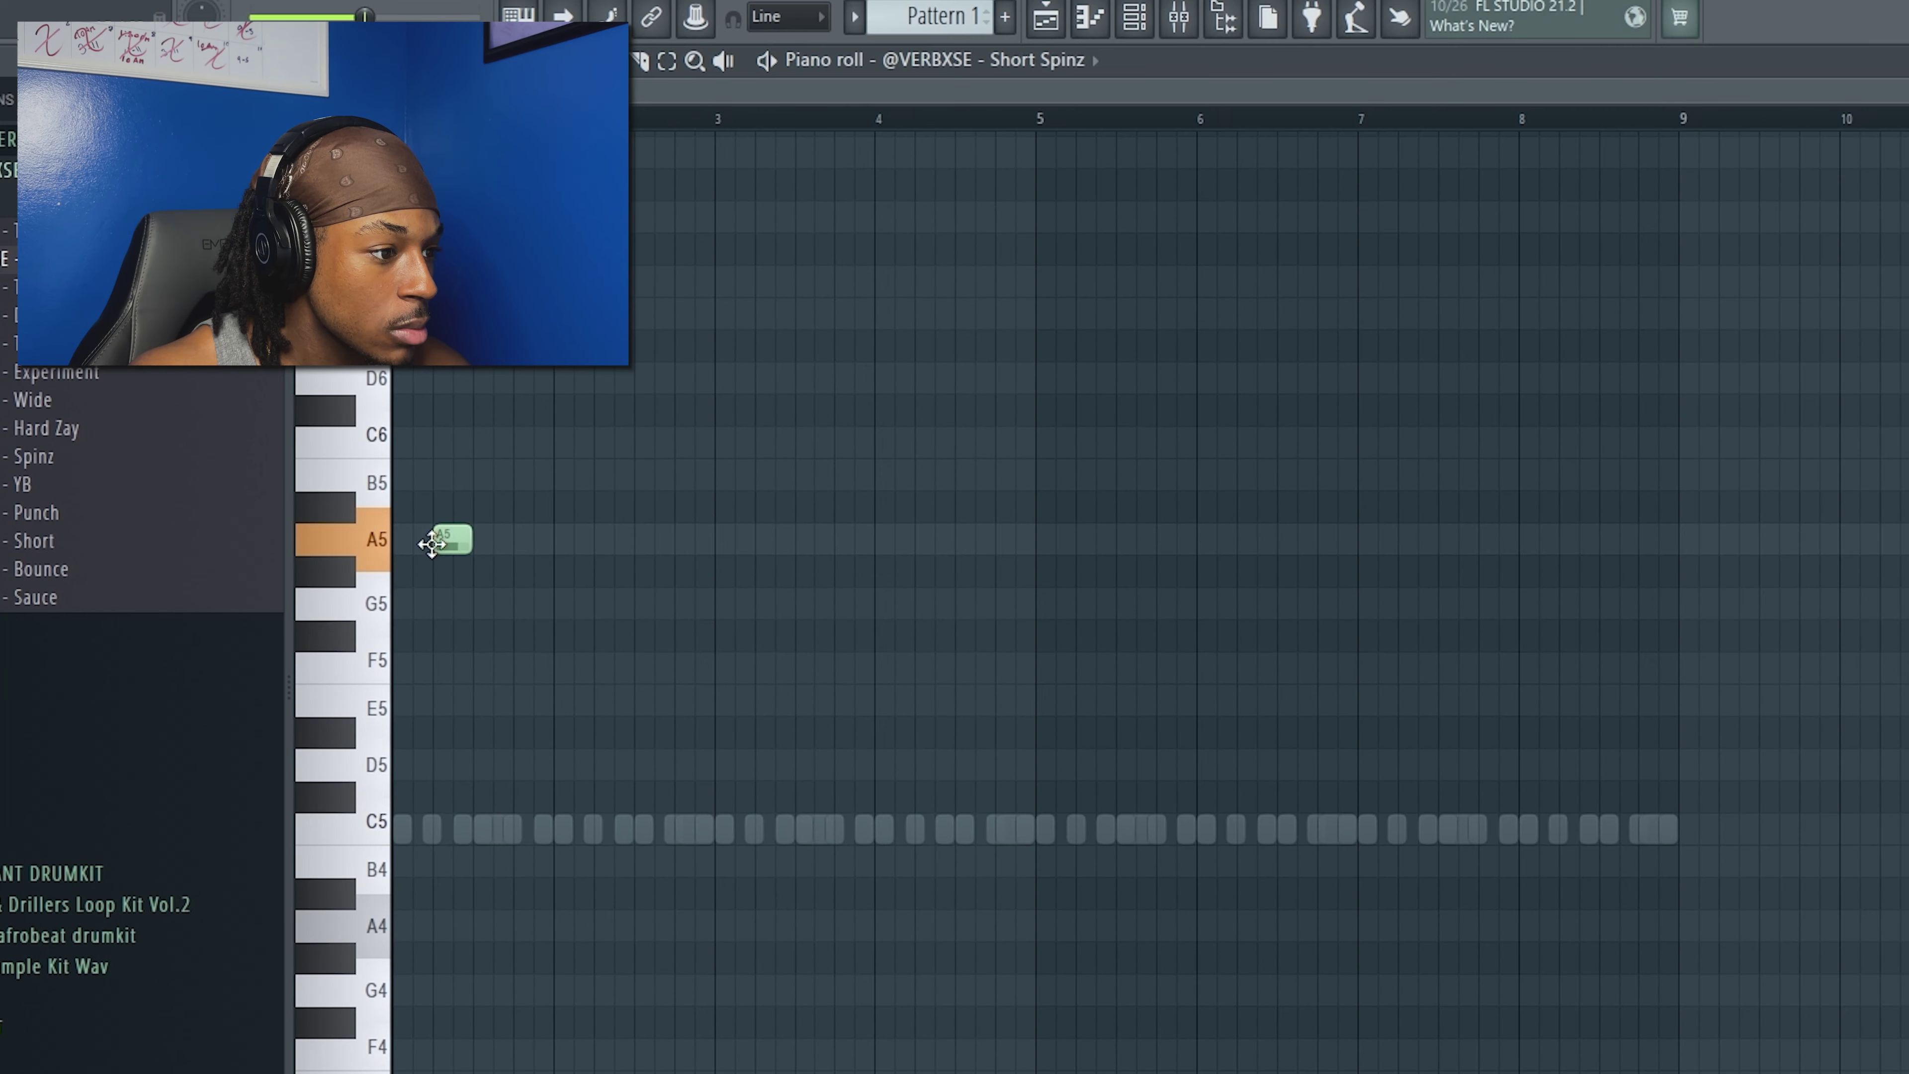
Add a third A5 note at the end of bar 1 in the Short Spinz part.
{"action": "scroll", "coordinate": [561, 609], "scroll_direction": "up", "scroll_amount": 2}
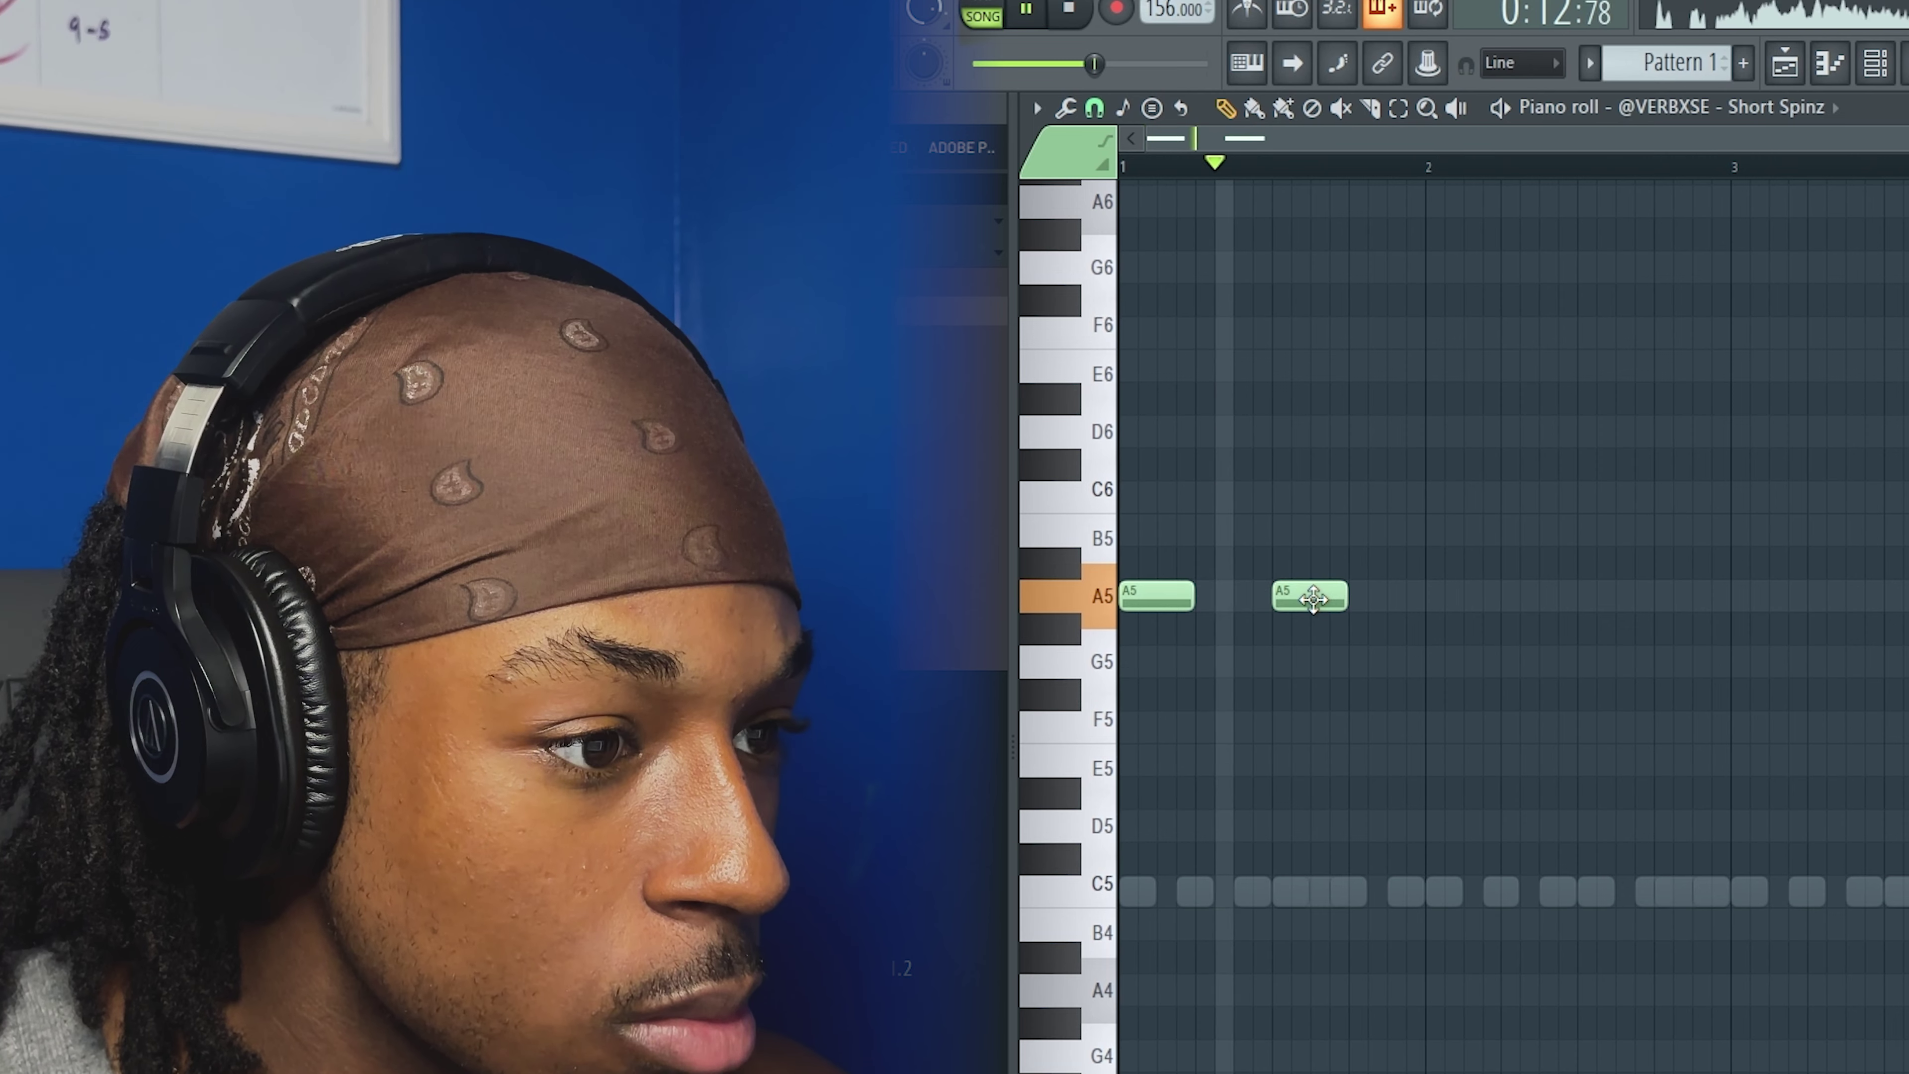
{"action": "left_click", "coordinate": [1377, 601]}
{"action": "left_click_drag", "start_coordinate": [1408, 601], "coordinate": [1389, 601]}
Duplicate the three A5 notes of bar 1 into bars 2 and 3 and clear the selection.
{"action": "scroll", "coordinate": [1513, 558], "scroll_direction": "down", "scroll_amount": 3}
{"action": "left_click_drag", "start_coordinate": [1502, 661], "coordinate": [1013, 553]}
{"action": "key", "text": "ctrl+b"}
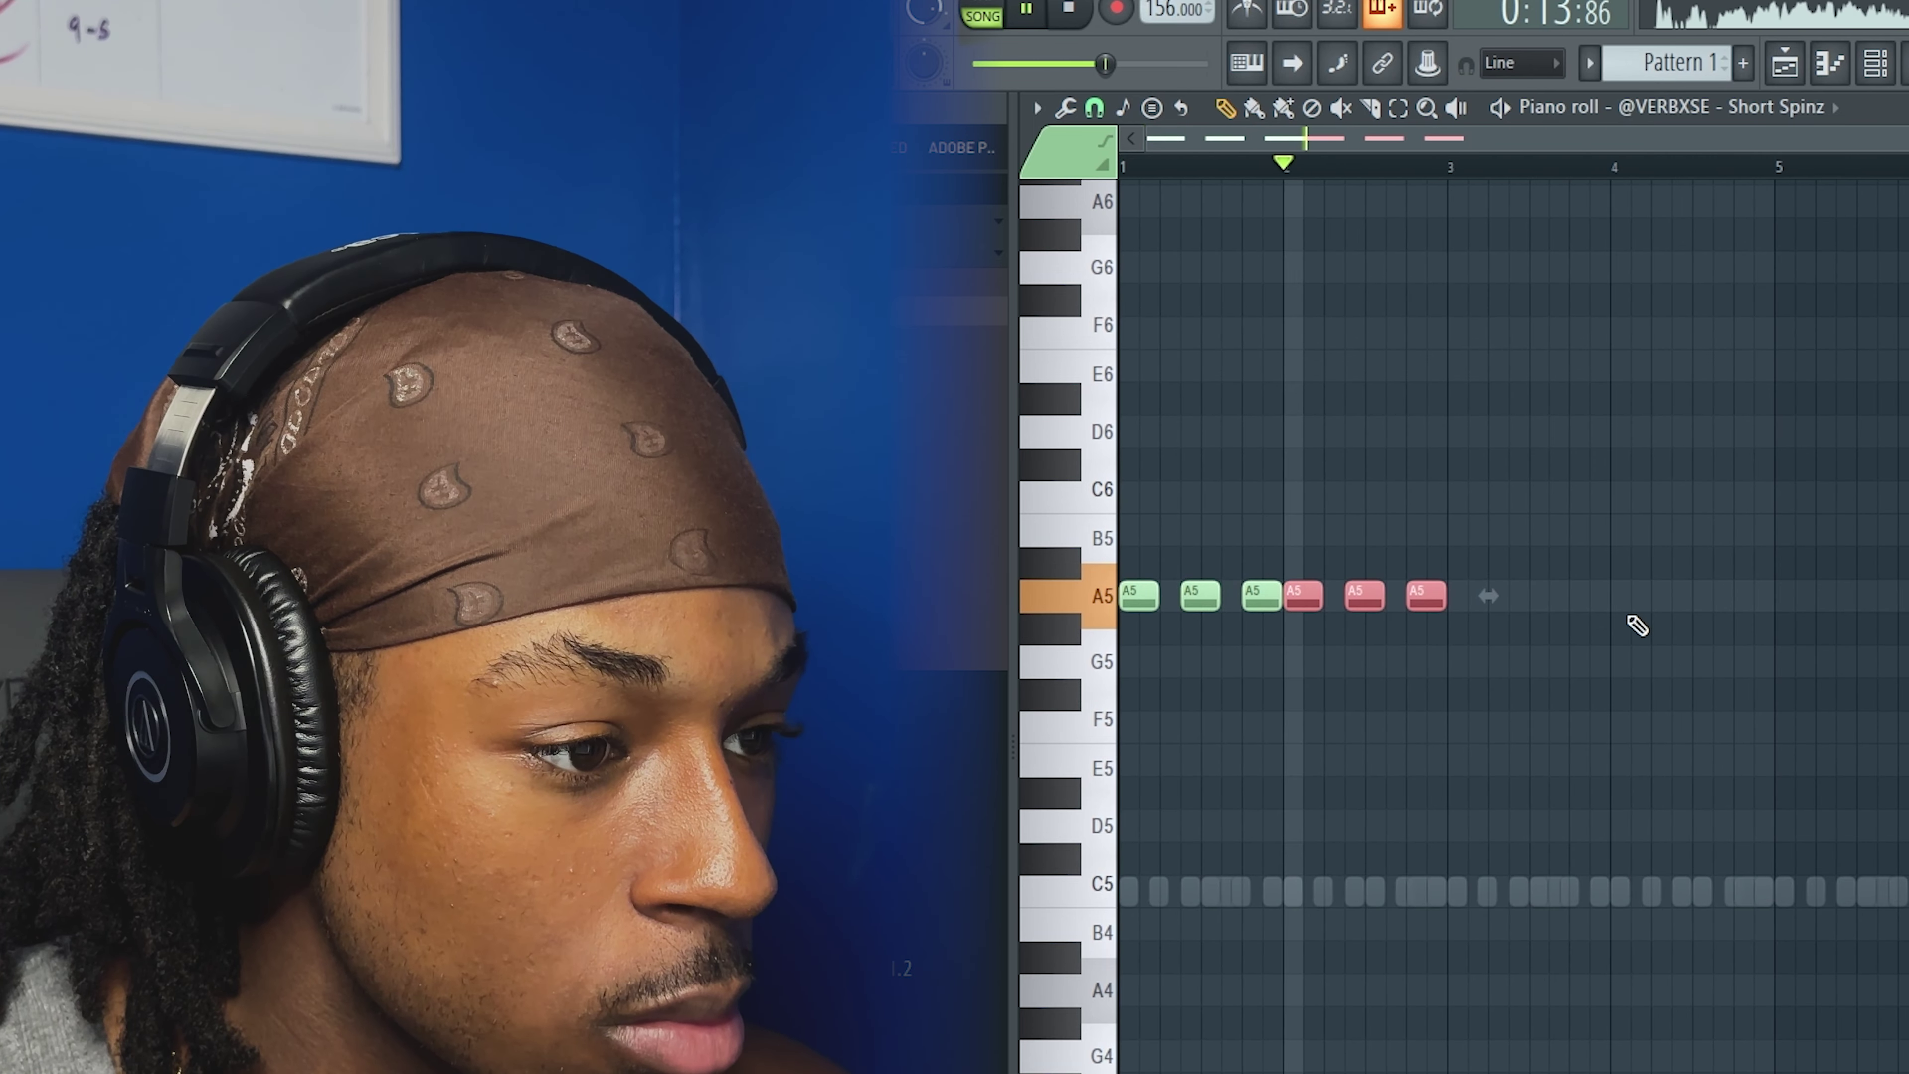
{"action": "key", "text": "ctrl+b"}
{"action": "left_click_drag", "start_coordinate": [1715, 642], "coordinate": [1314, 594]}
{"action": "key", "text": "ctrl+d"}
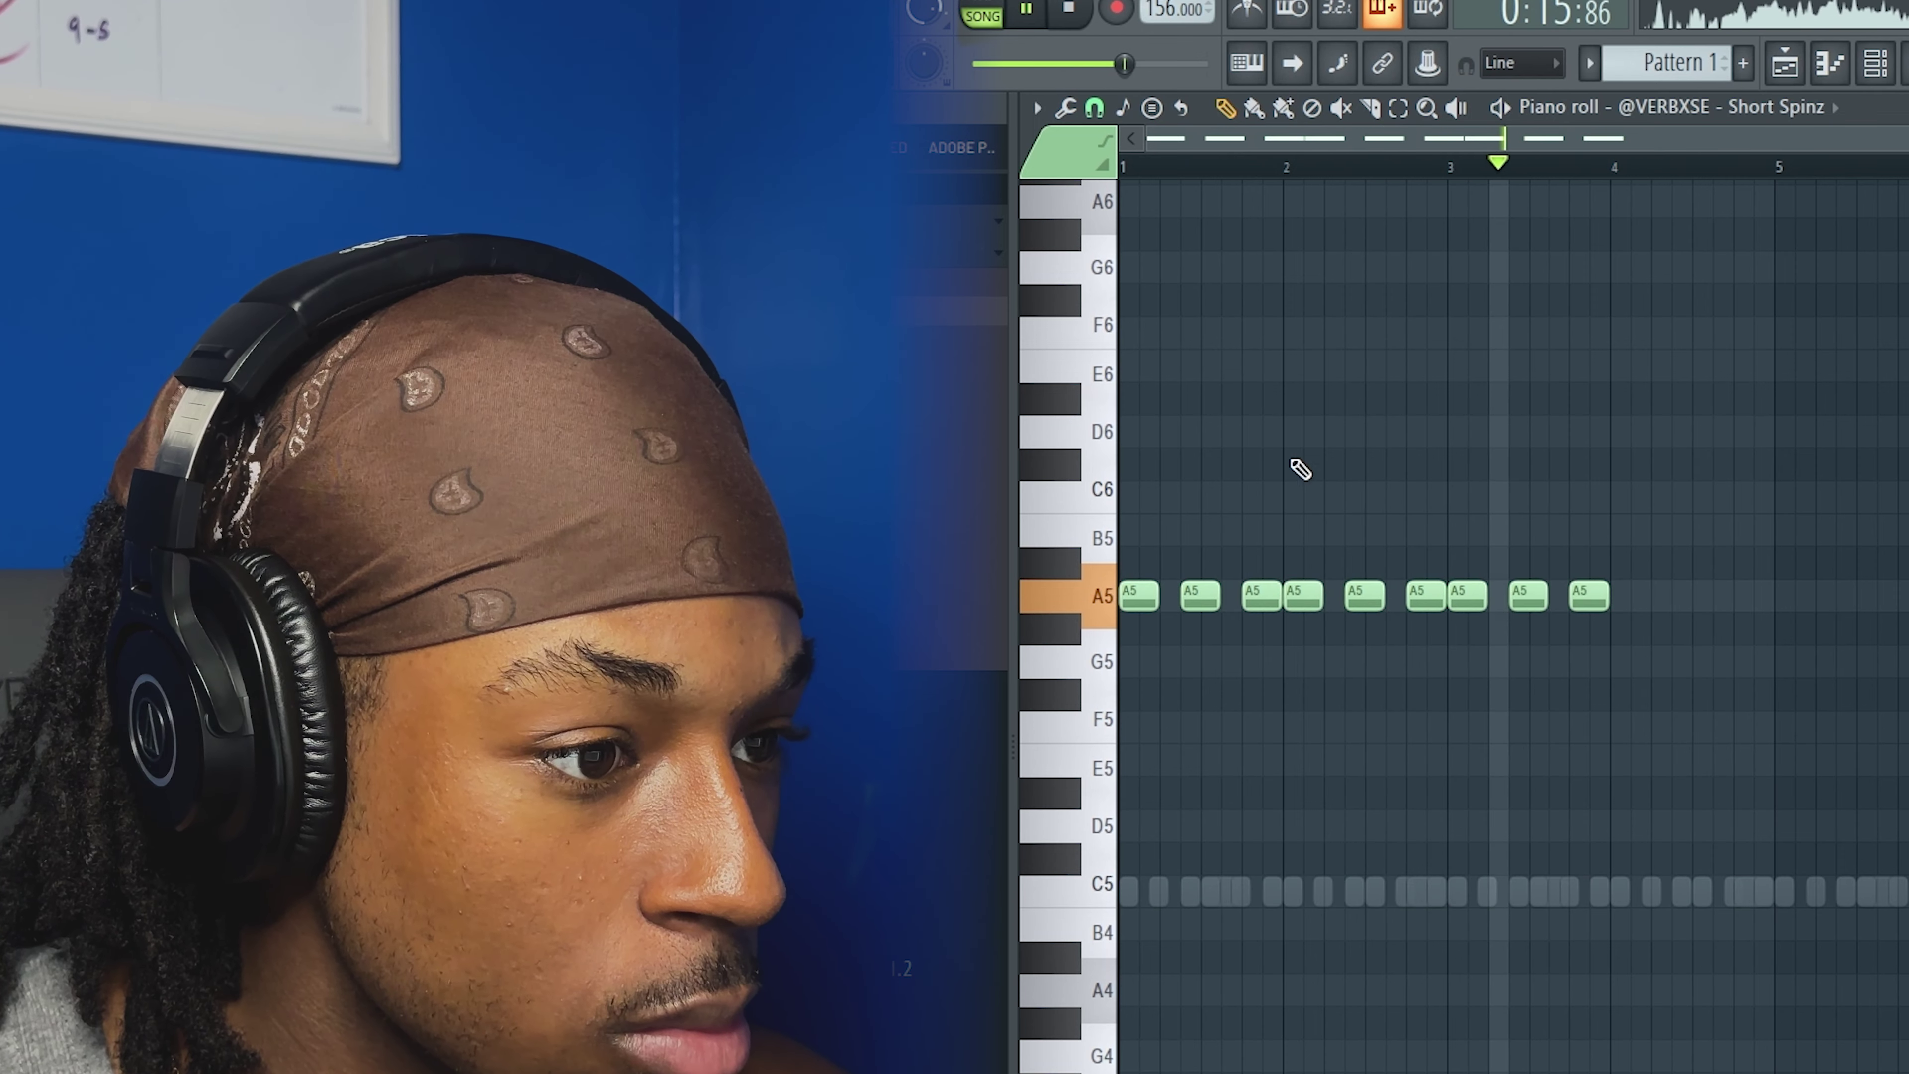
Delete the first two A5 notes of bar 2 and place a new A5 note at the middle of that bar.
{"action": "key", "text": "space"}
{"action": "key", "text": "space"}
{"action": "right_click", "coordinate": [1317, 598]}
{"action": "right_click", "coordinate": [1364, 598]}
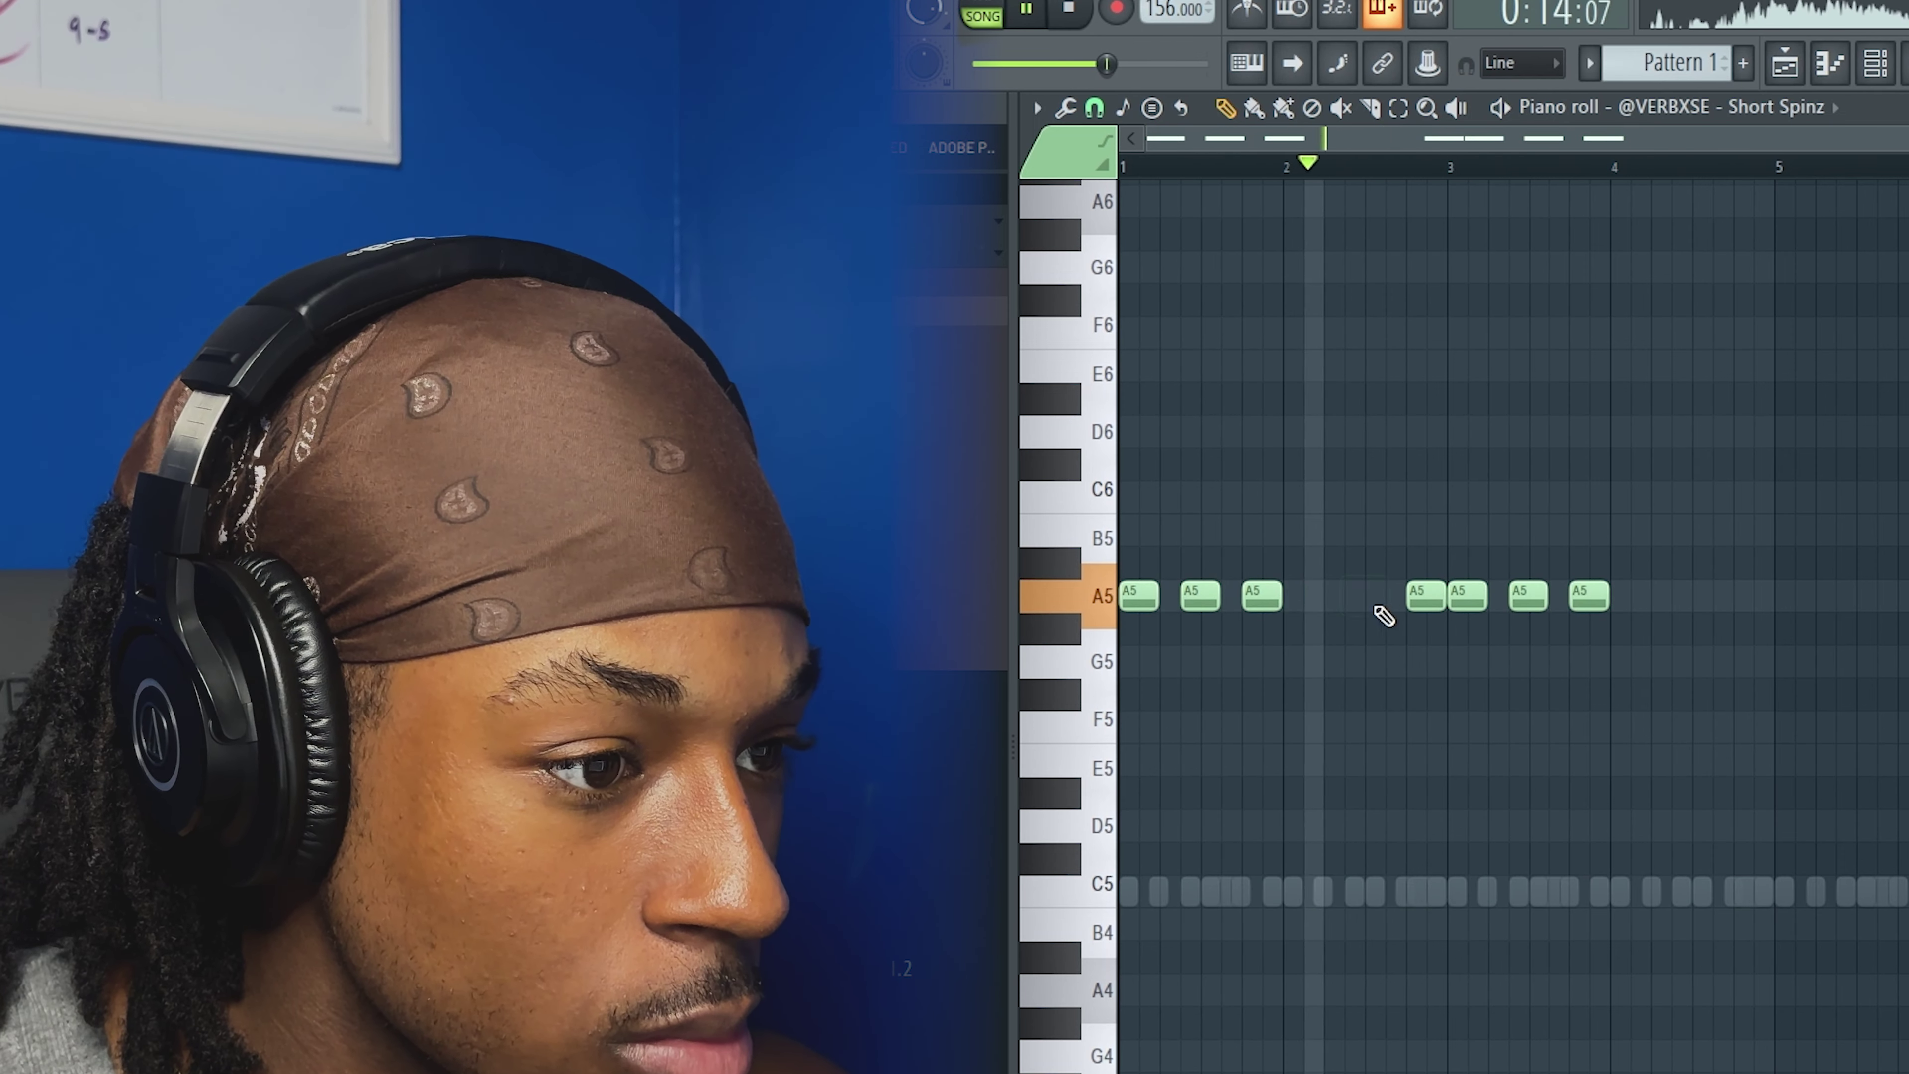
{"action": "scroll", "coordinate": [1308, 626], "scroll_direction": "up", "scroll_amount": 3}
{"action": "left_click", "coordinate": [1461, 597]}
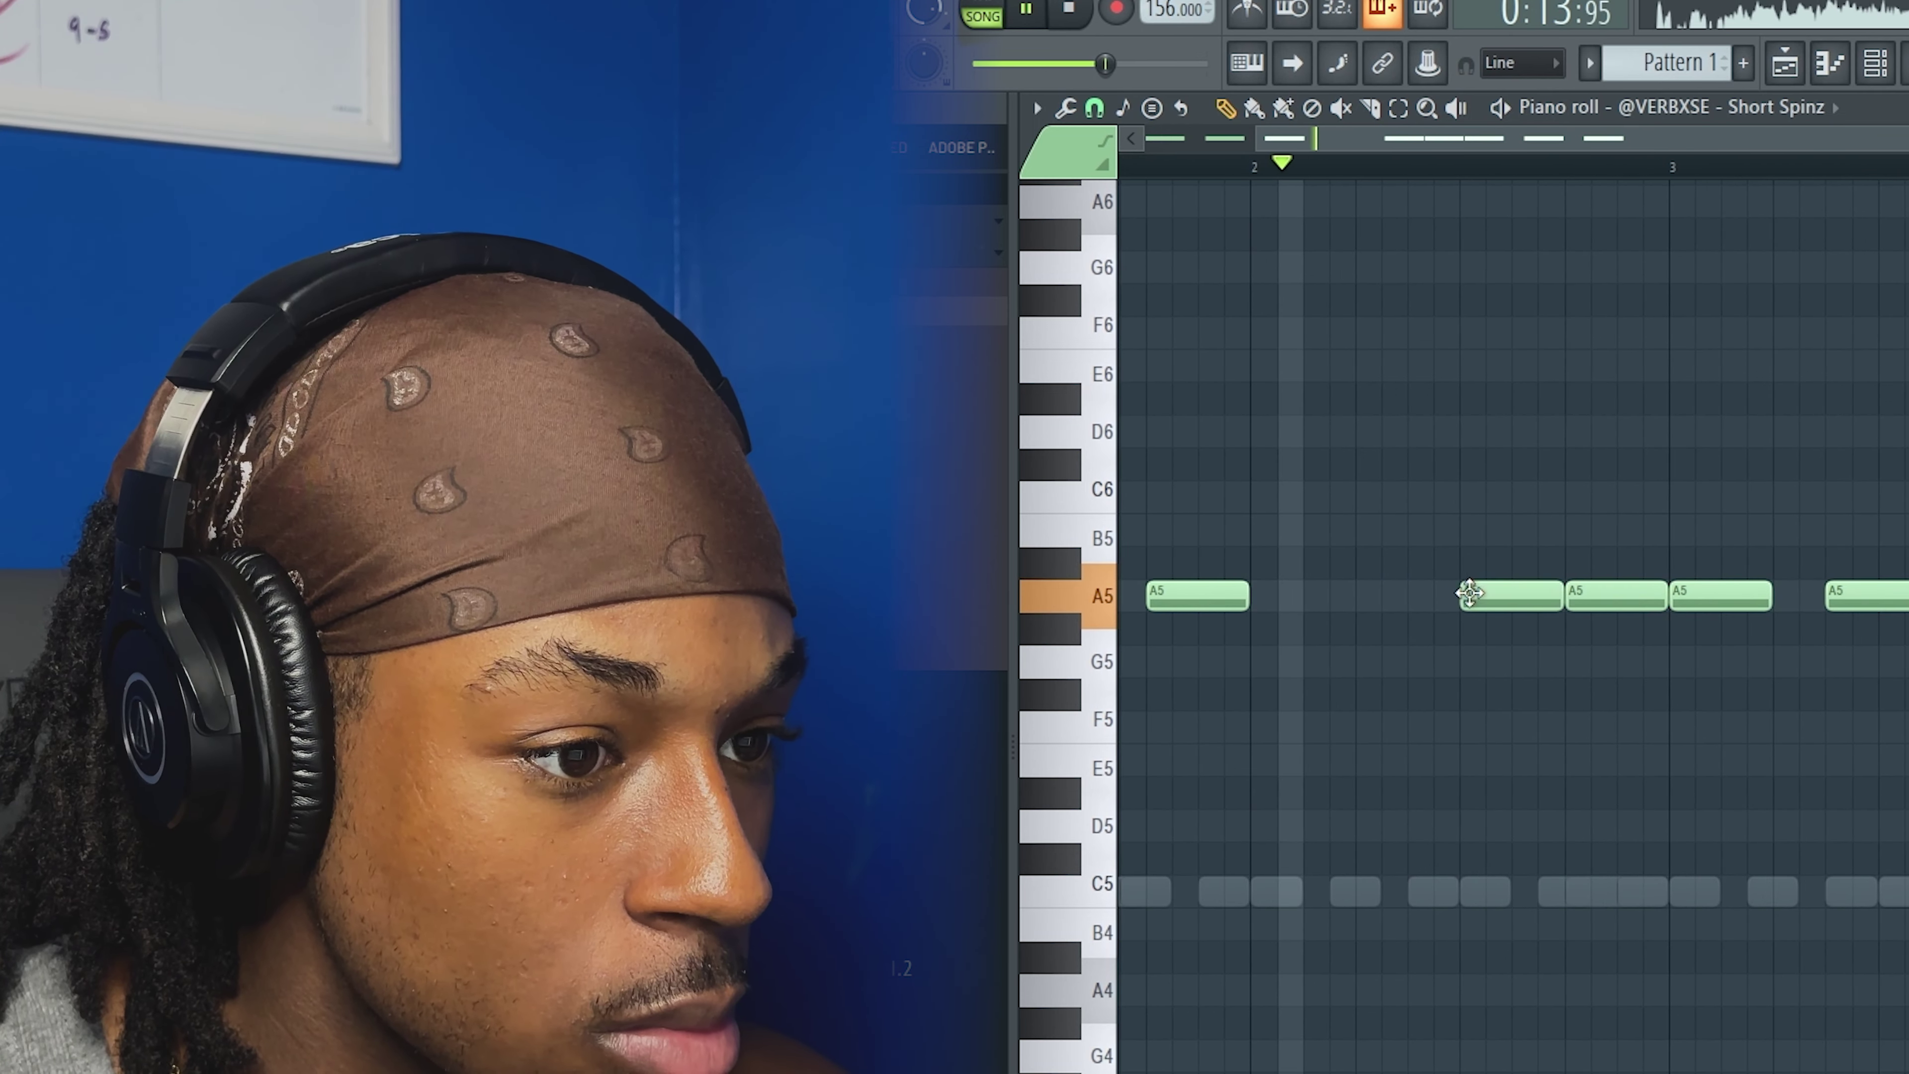
Delete the last A5 note of bar 2 and lower the remaining mid-bar note to F5.
{"action": "right_click", "coordinate": [1617, 611], "text": "ctrl"}
{"action": "key", "text": "space"}
{"action": "key", "text": "space"}
{"action": "scroll", "coordinate": [1541, 754], "scroll_direction": "up", "scroll_amount": 3}
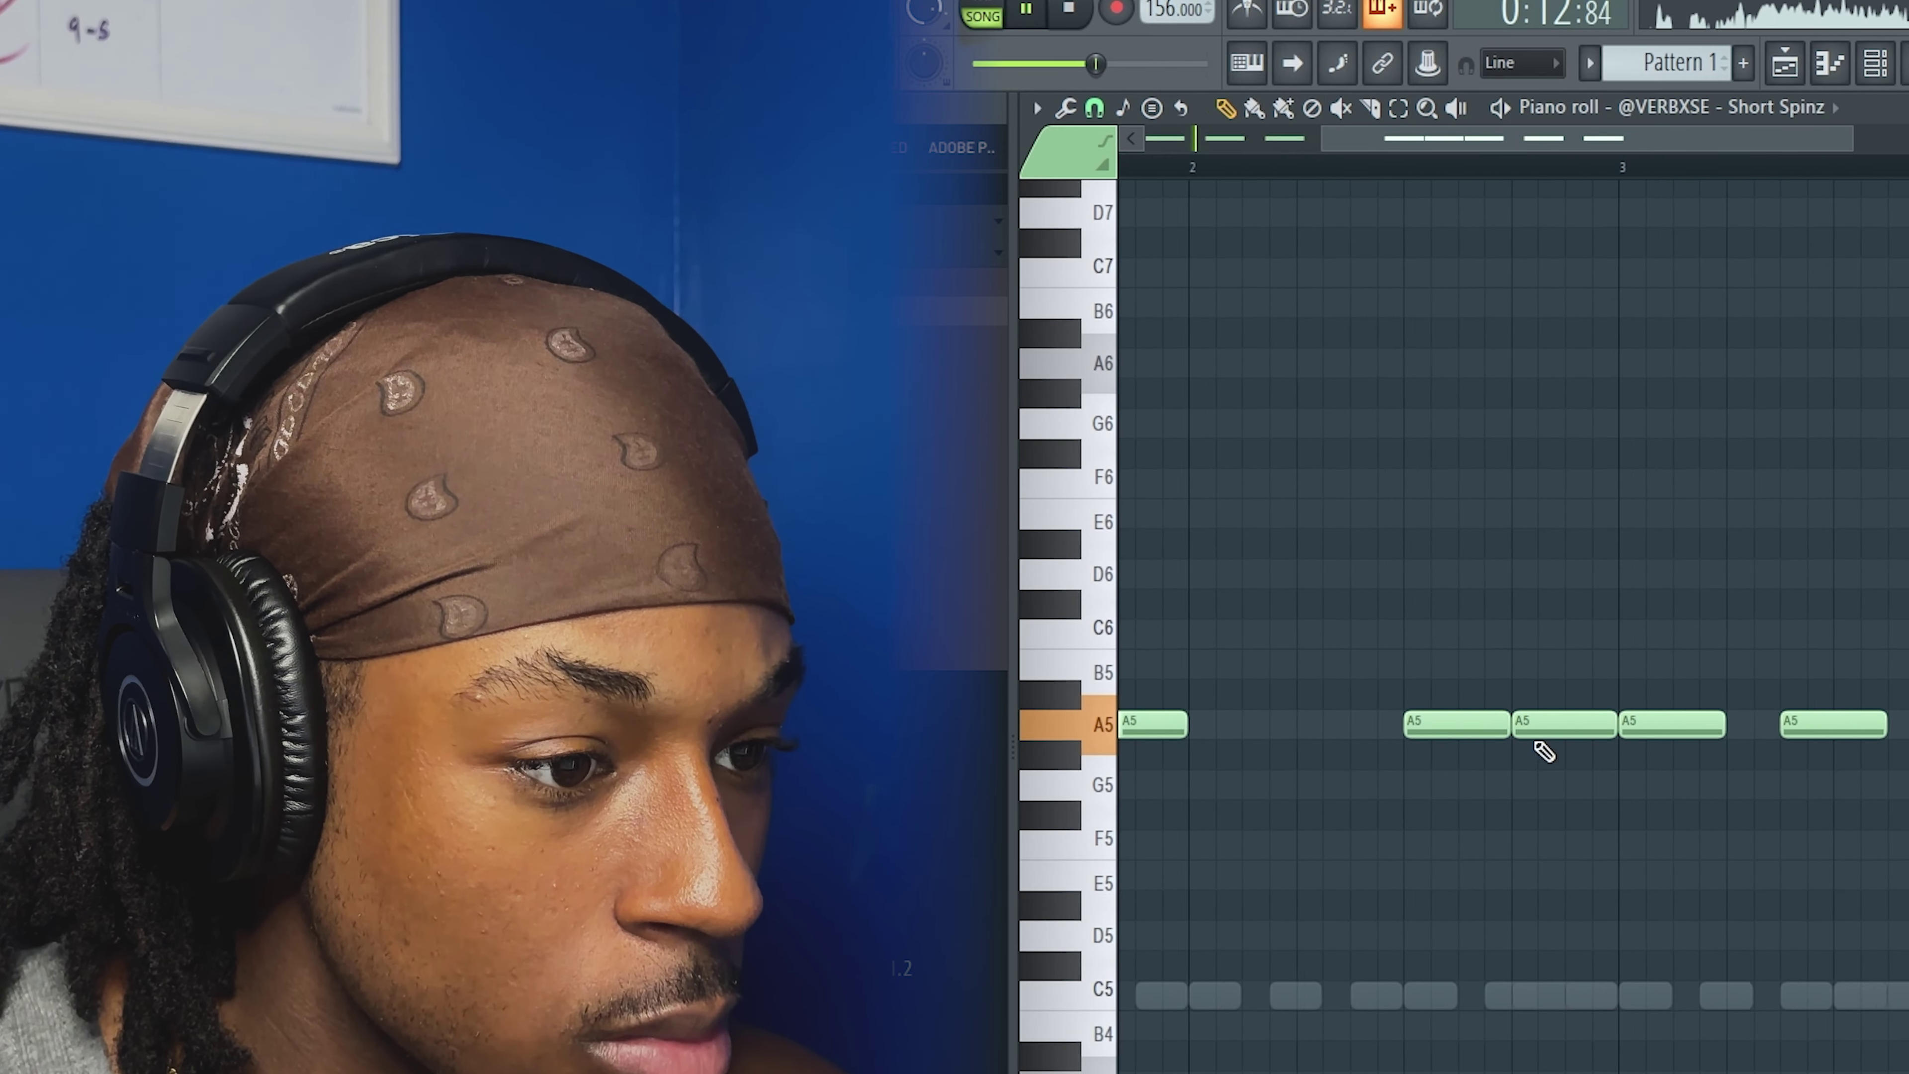
{"action": "right_click", "coordinate": [1549, 721]}
{"action": "scroll", "coordinate": [1578, 706], "scroll_direction": "down", "scroll_amount": 4}
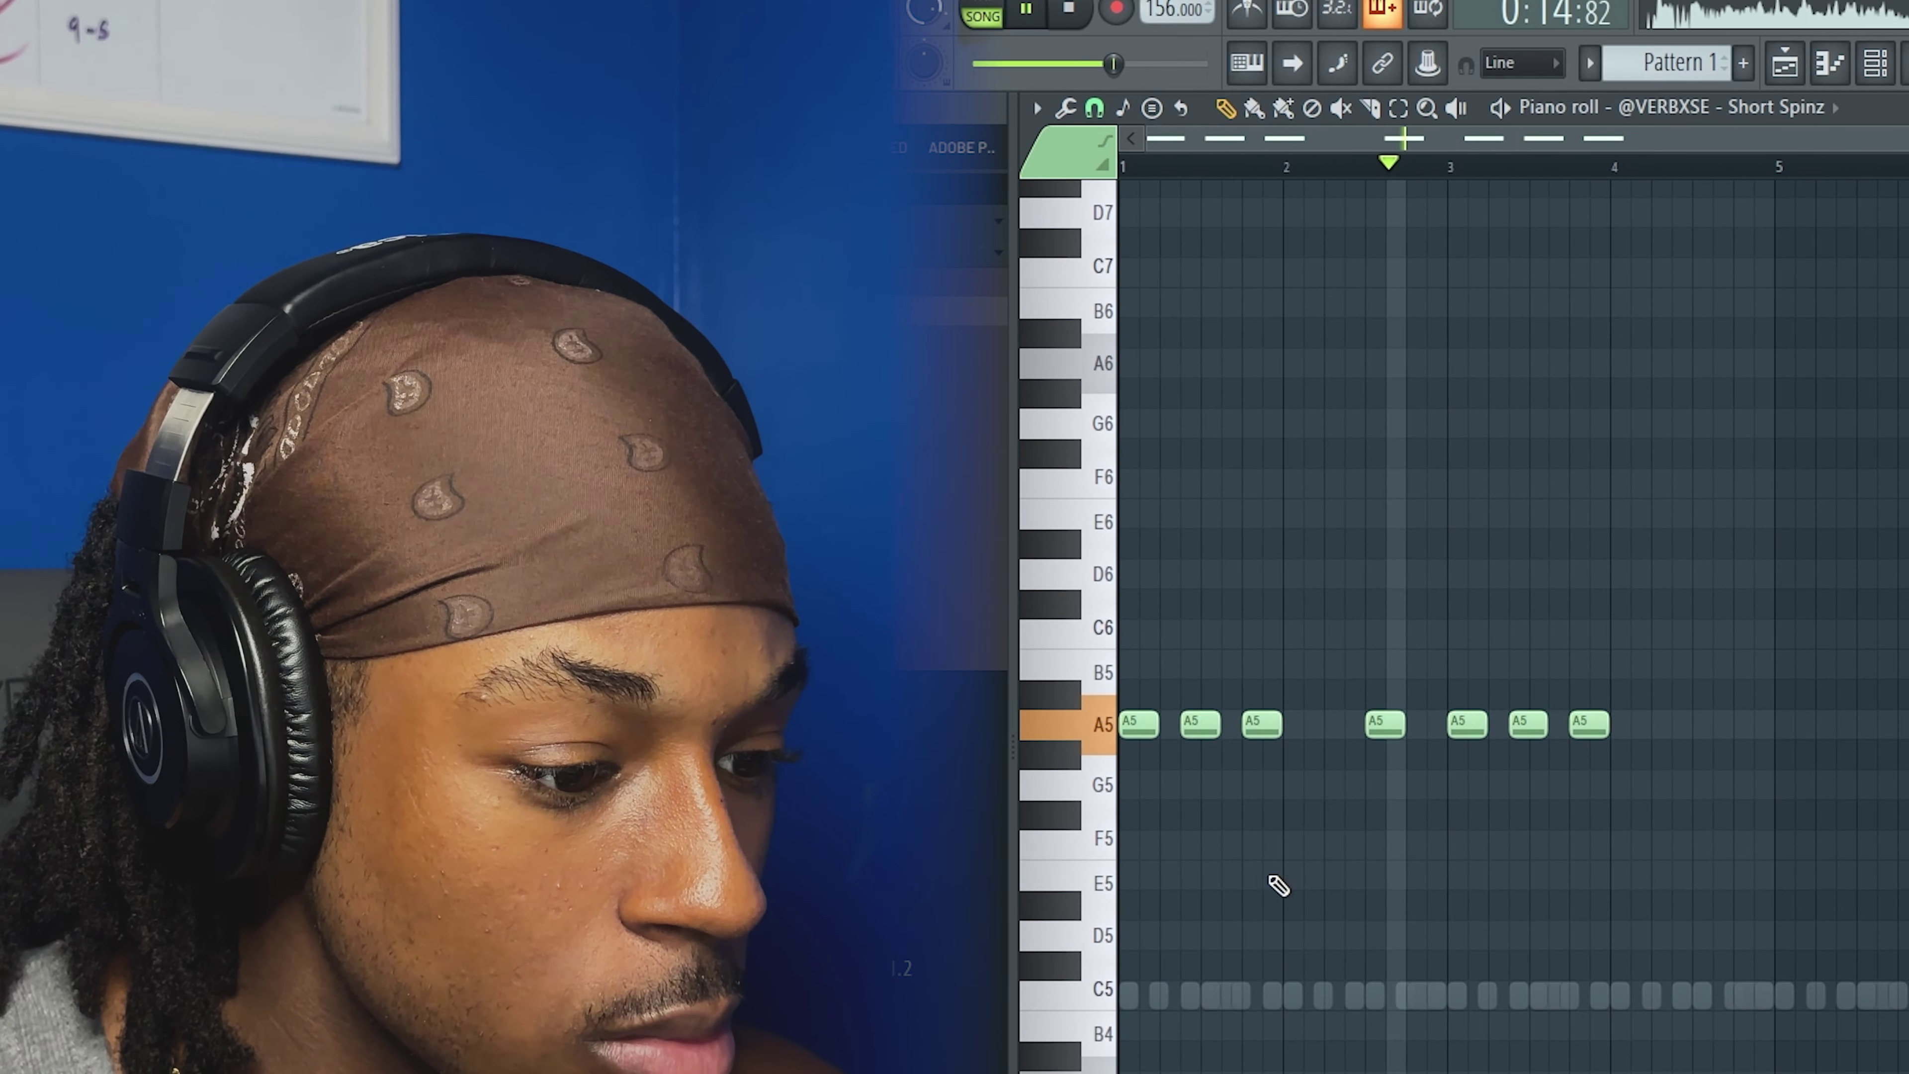
{"action": "scroll", "coordinate": [1282, 895], "scroll_direction": "up", "scroll_amount": 2}
{"action": "left_click_drag", "start_coordinate": [1458, 728], "coordinate": [1461, 848]}
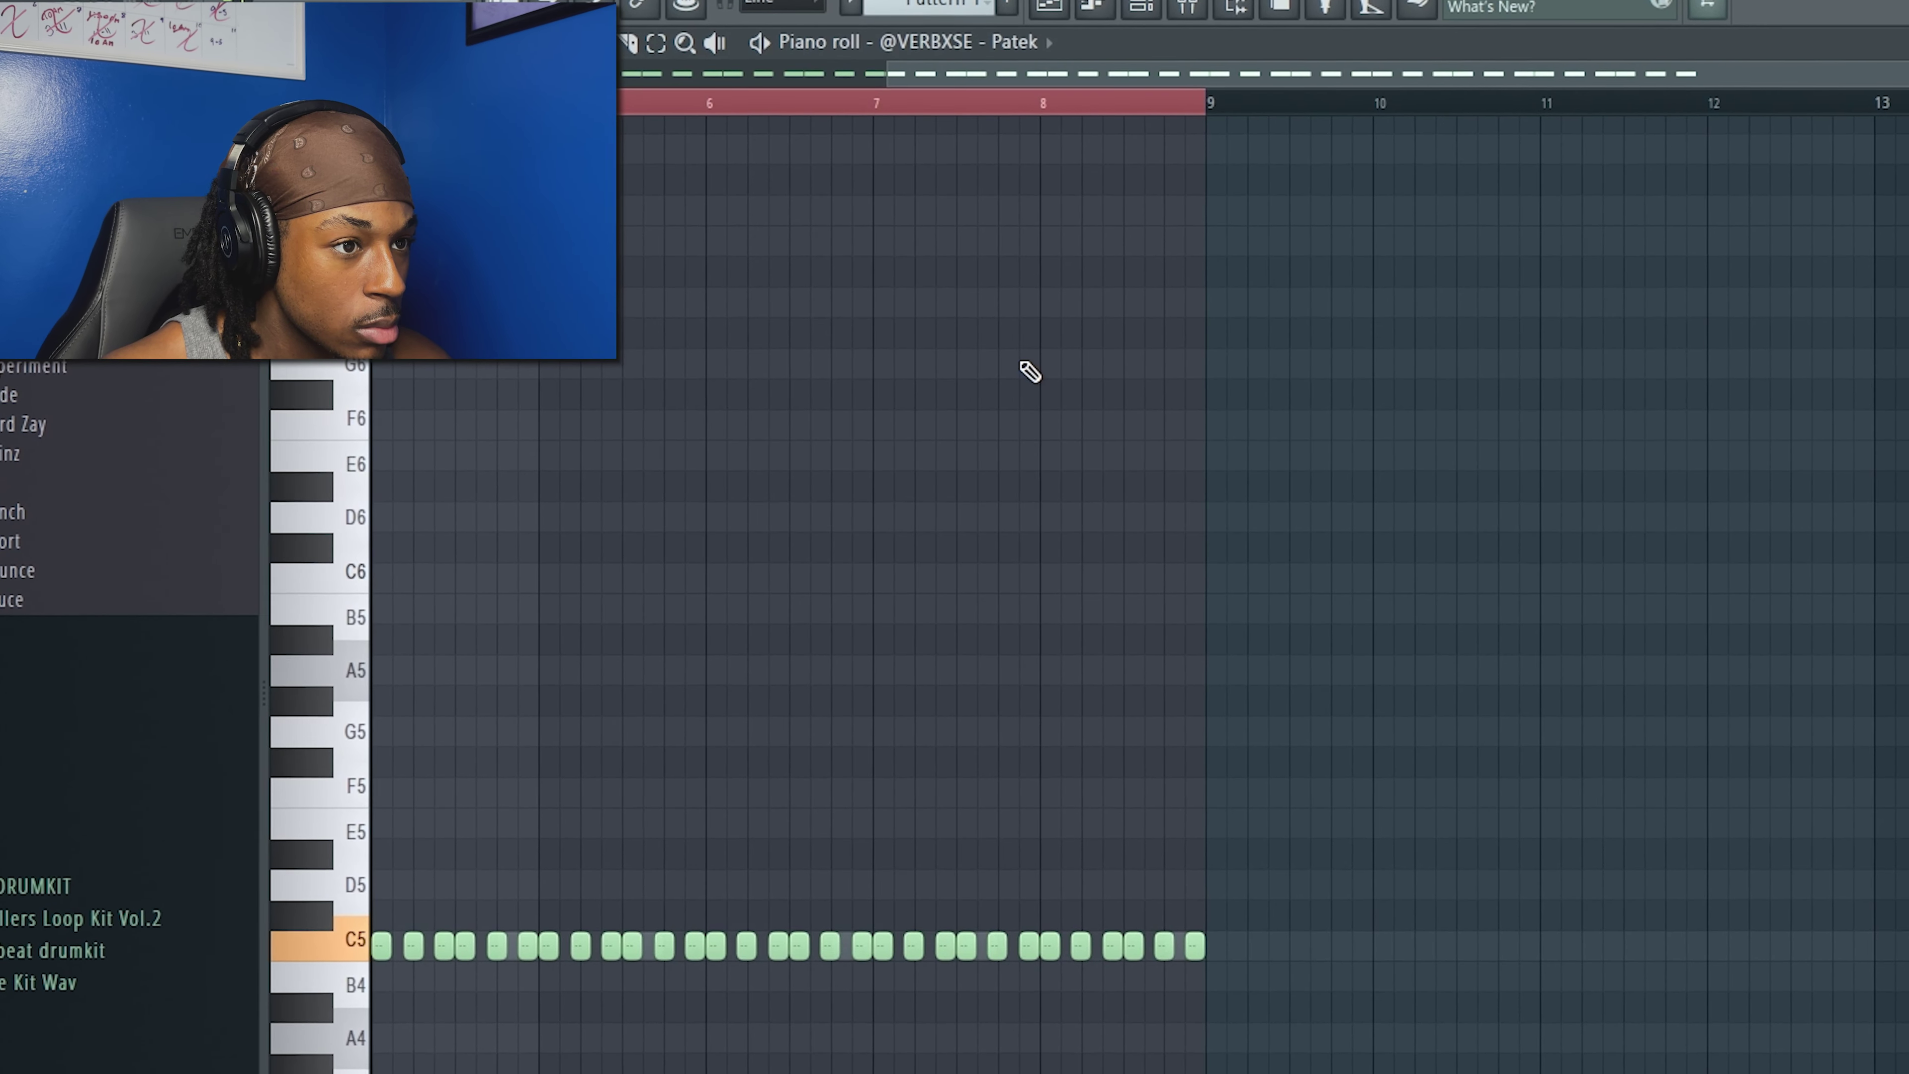
Clear the time selection over the C5 notes of the Patek part.
{"action": "scroll", "coordinate": [1030, 371], "scroll_direction": "left", "scroll_amount": 3}
{"action": "key", "text": "ctrl+d"}
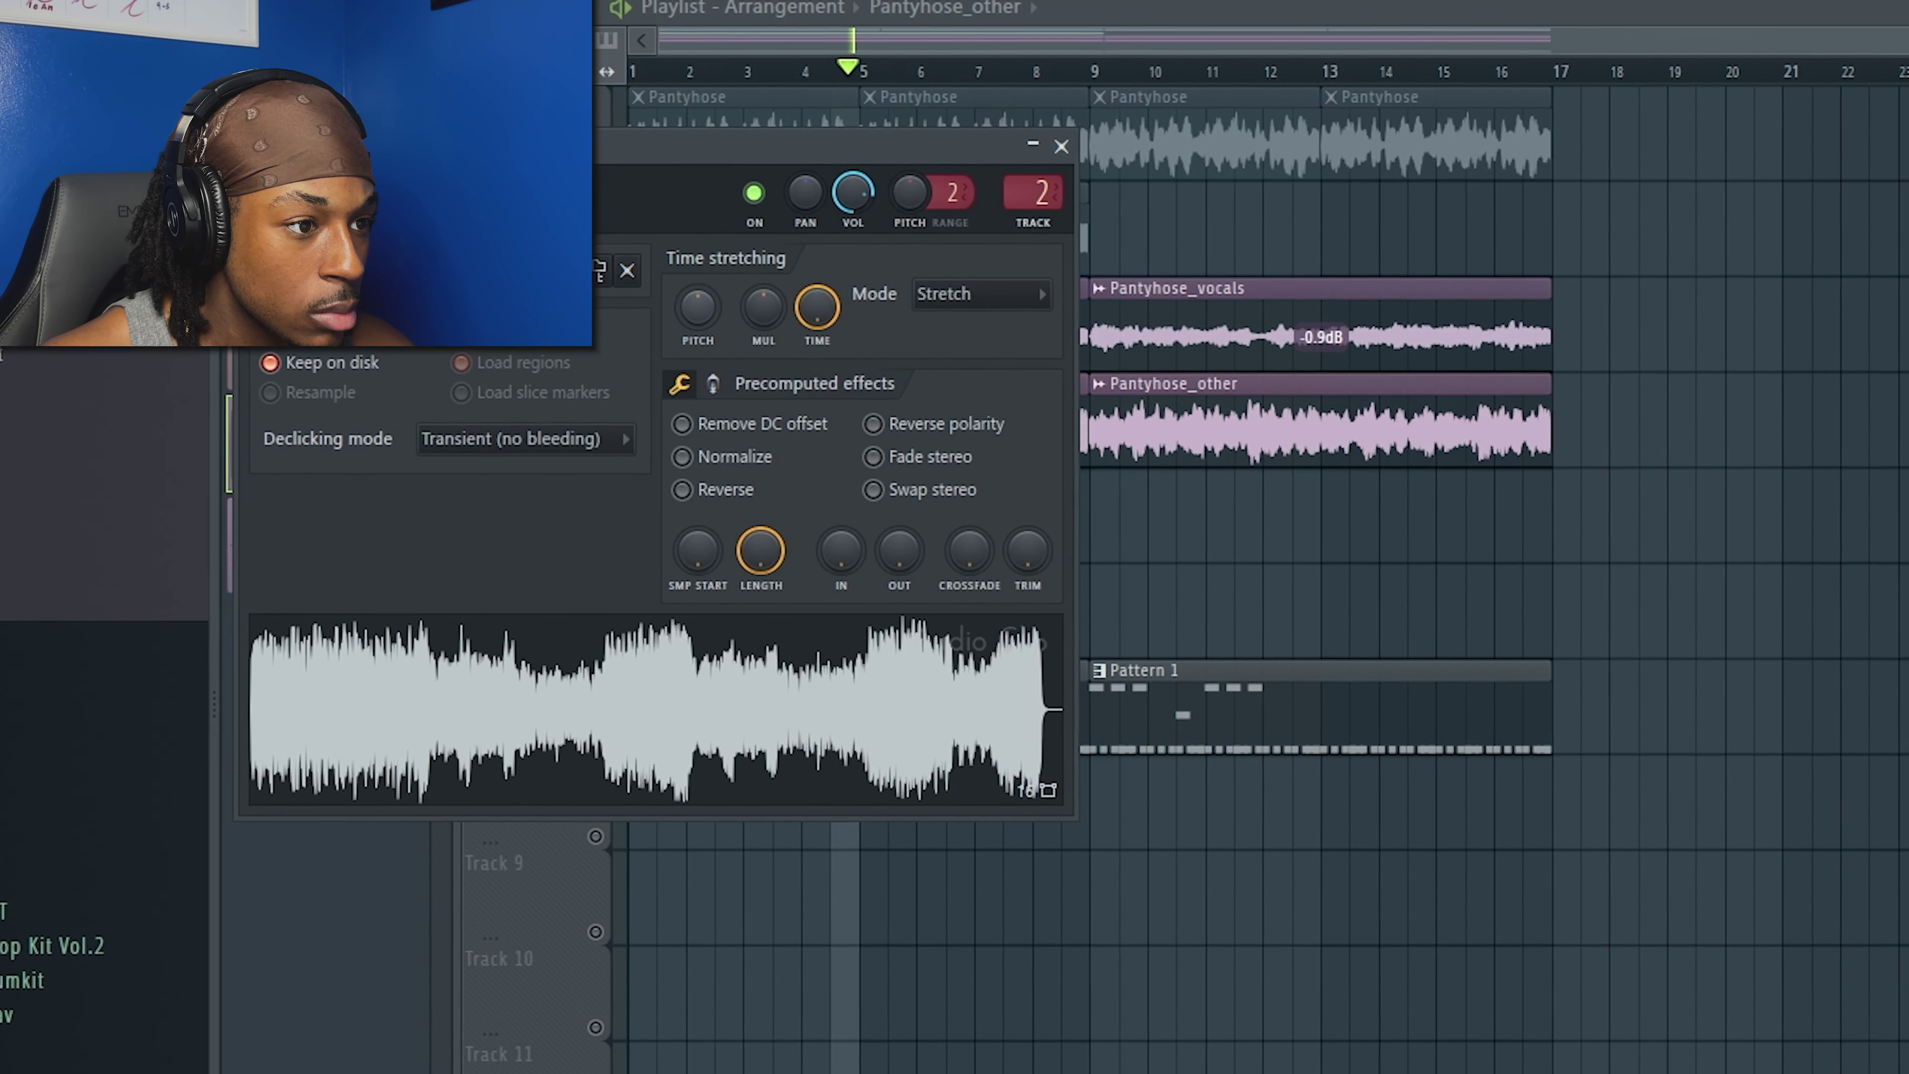
Close the open audio clip settings and check the Pantyhose_vocals clip's settings.
{"action": "left_click", "coordinate": [1060, 149]}
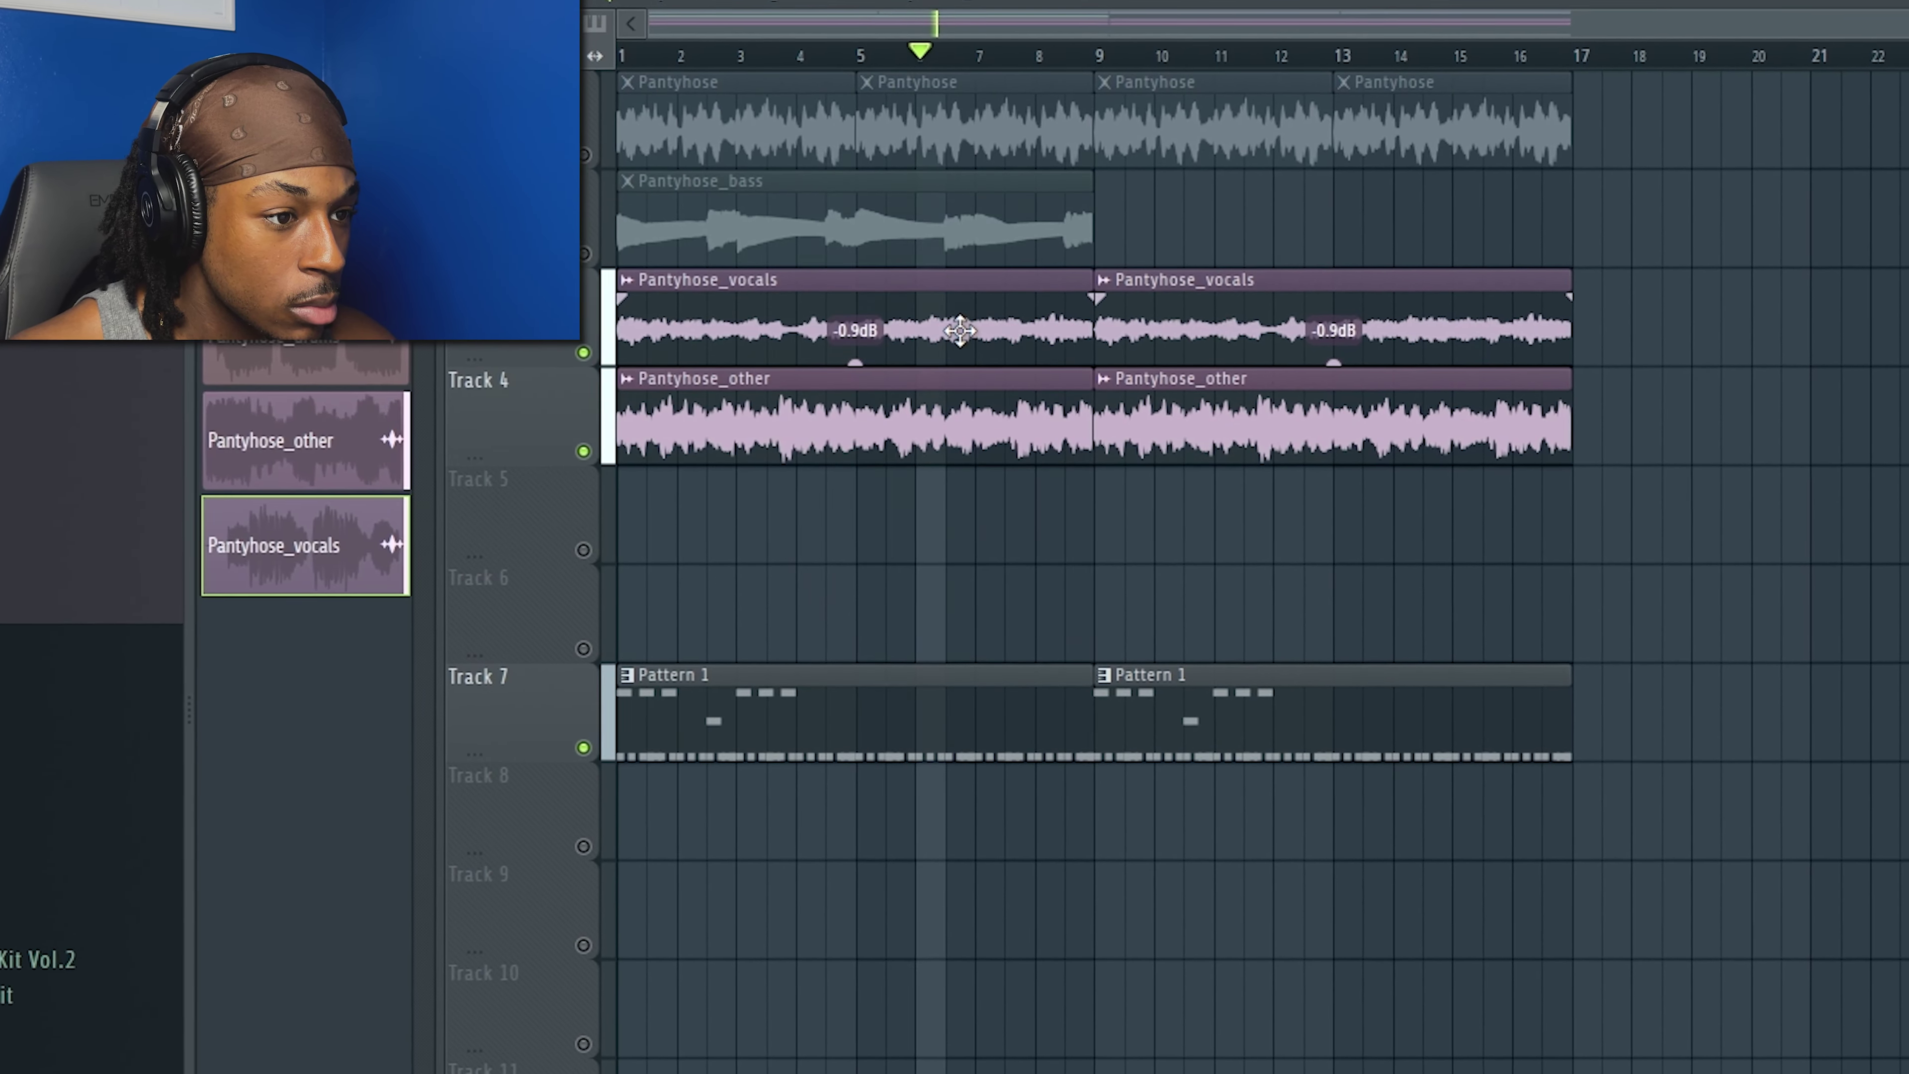
{"action": "double_click", "coordinate": [1012, 307]}
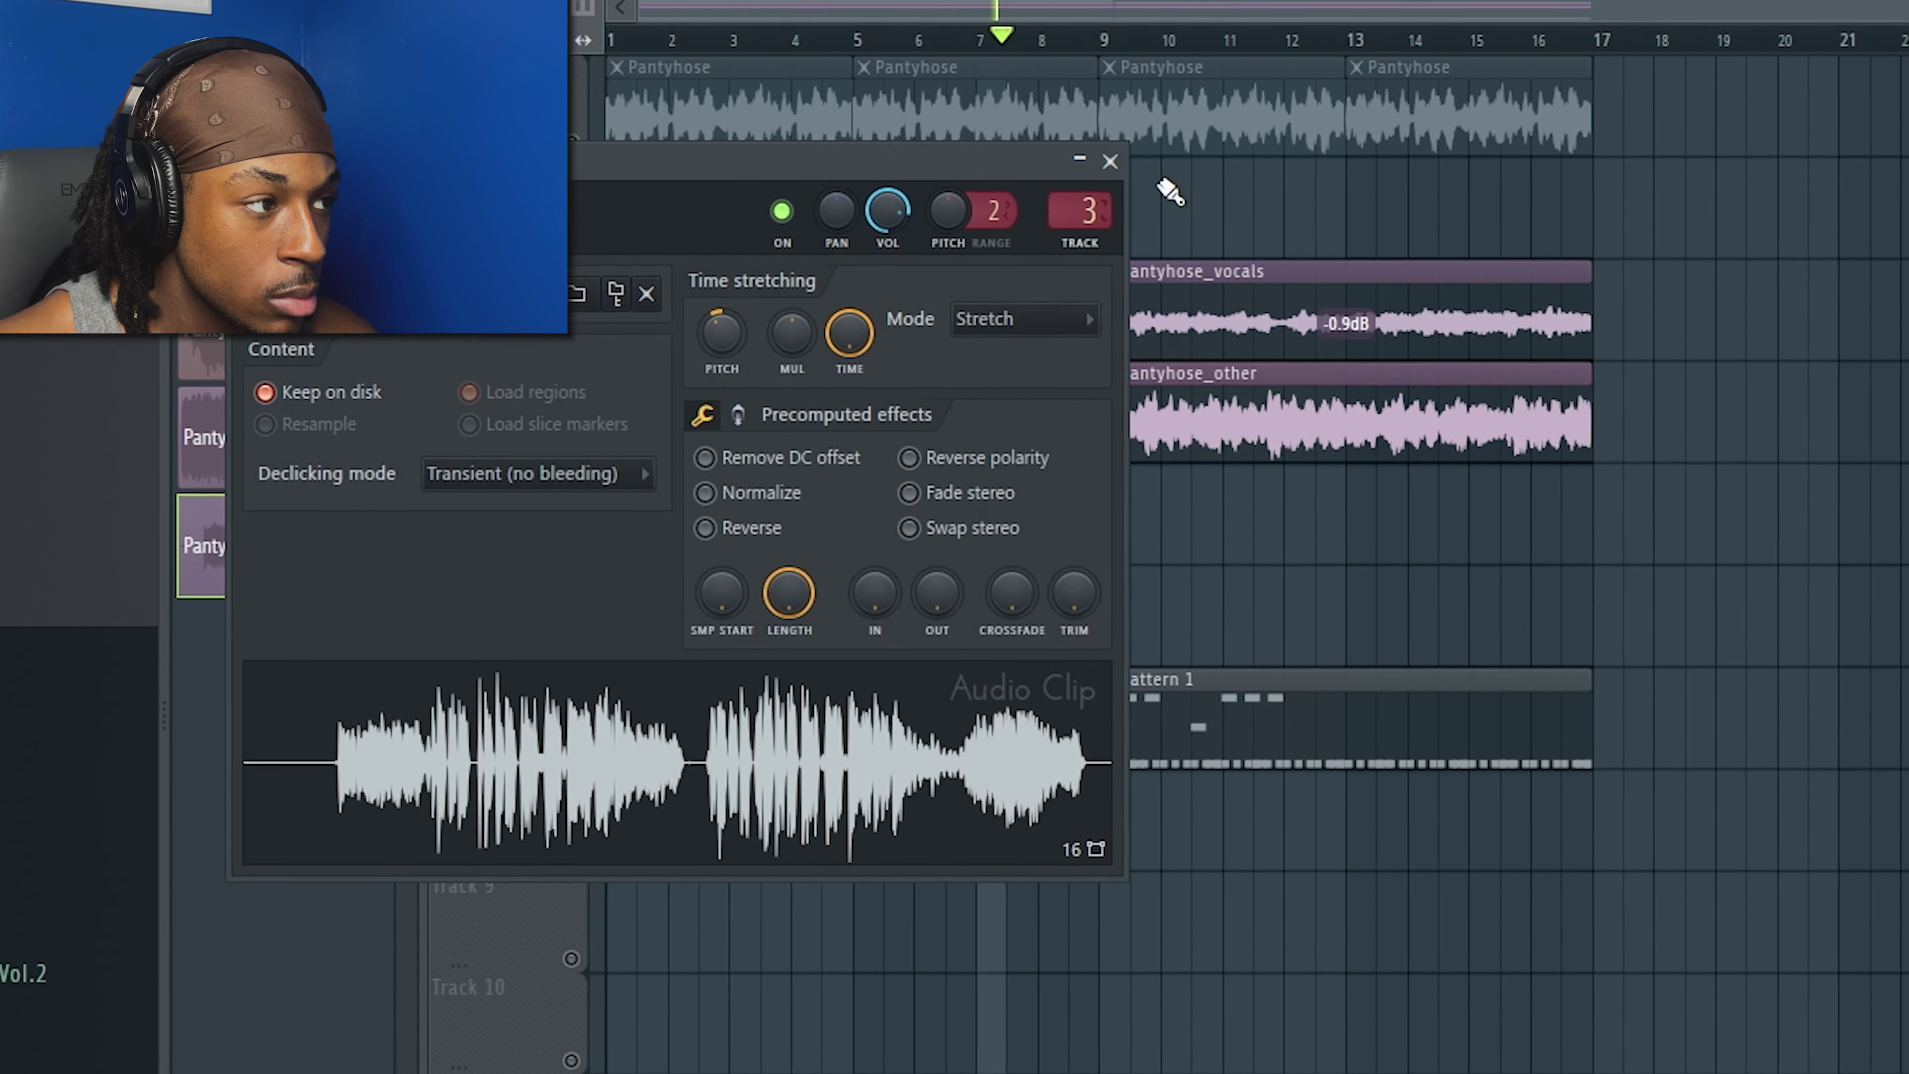
{"action": "left_click", "coordinate": [1108, 164]}
In the Short Spinz part, move the bar 4 F5 notes back against the preceding note and extend the first to mid-bar.
{"action": "double_click", "coordinate": [953, 767]}
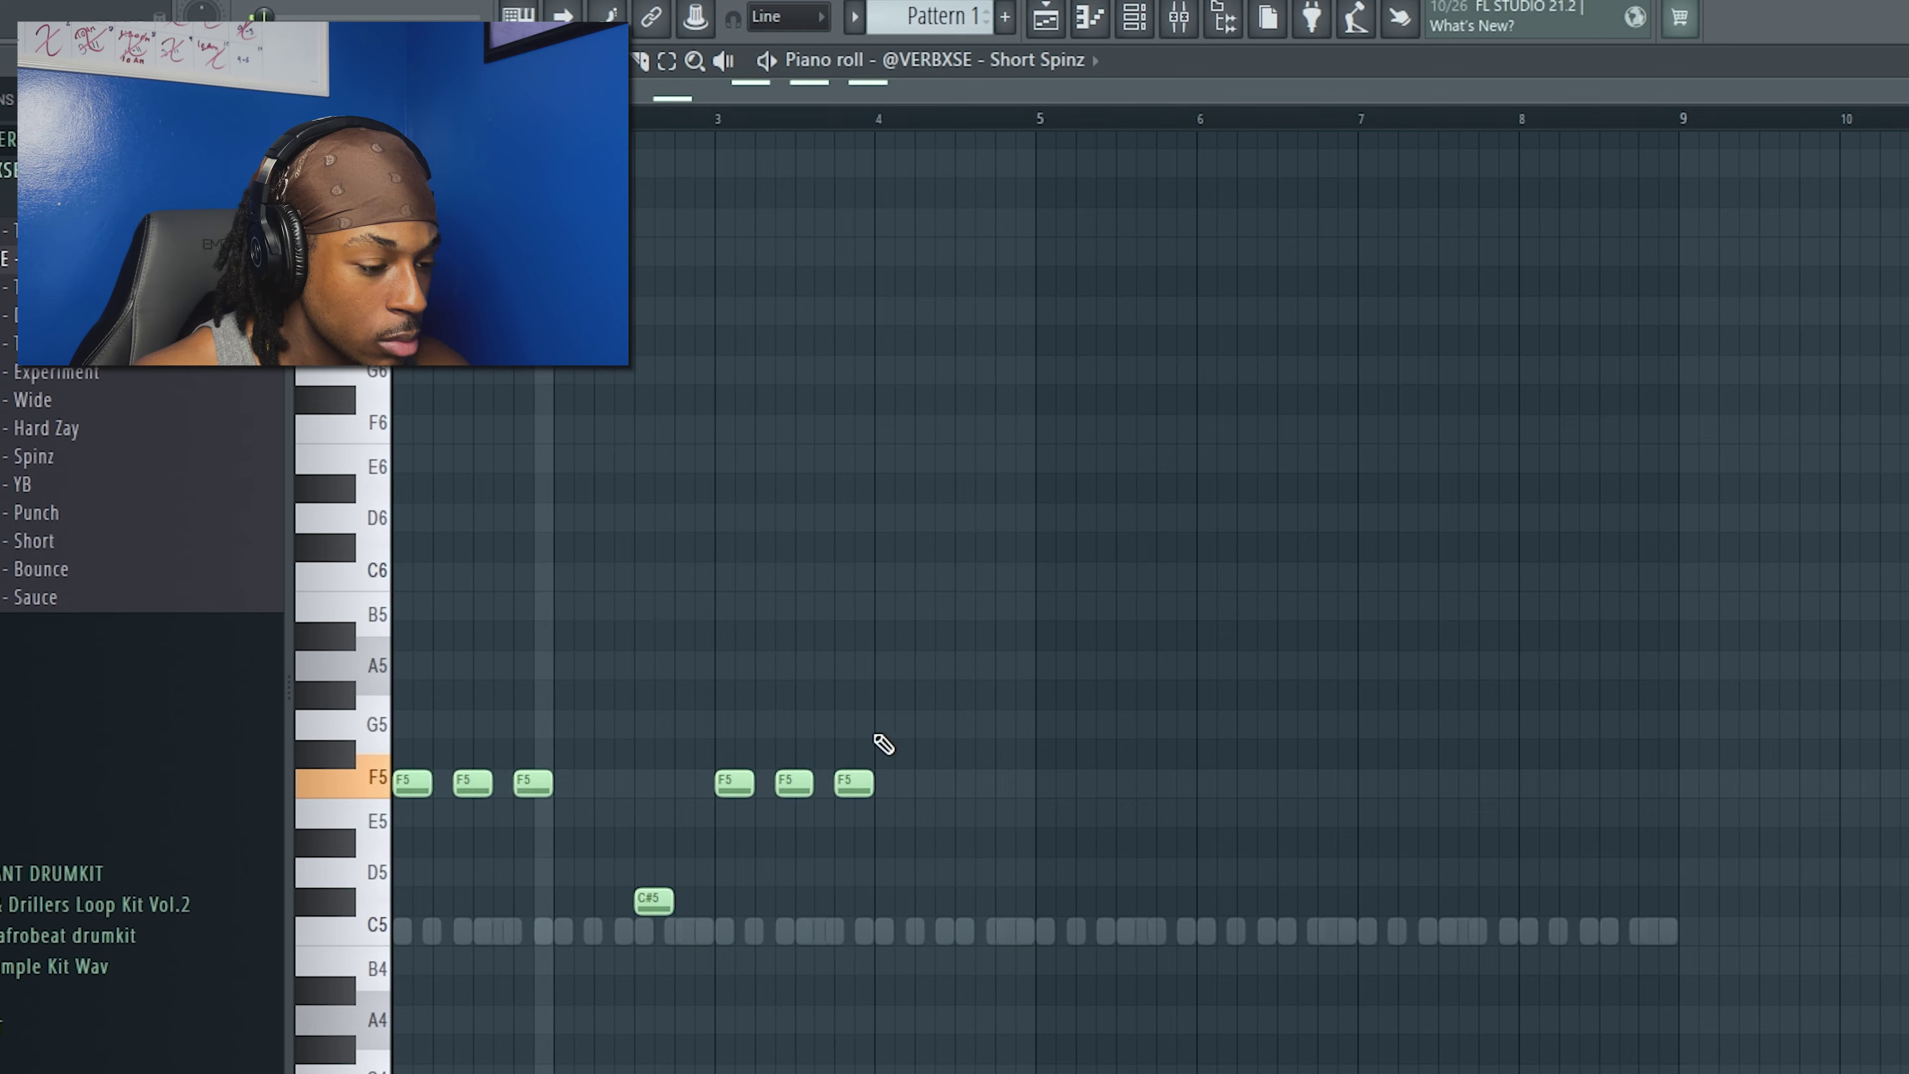
{"action": "scroll", "coordinate": [618, 615], "scroll_direction": "down", "scroll_amount": 3}
{"action": "scroll", "coordinate": [655, 609], "scroll_direction": "up", "scroll_amount": 1}
{"action": "scroll", "coordinate": [511, 639], "scroll_direction": "up", "scroll_amount": 3, "text": "ctrl"}
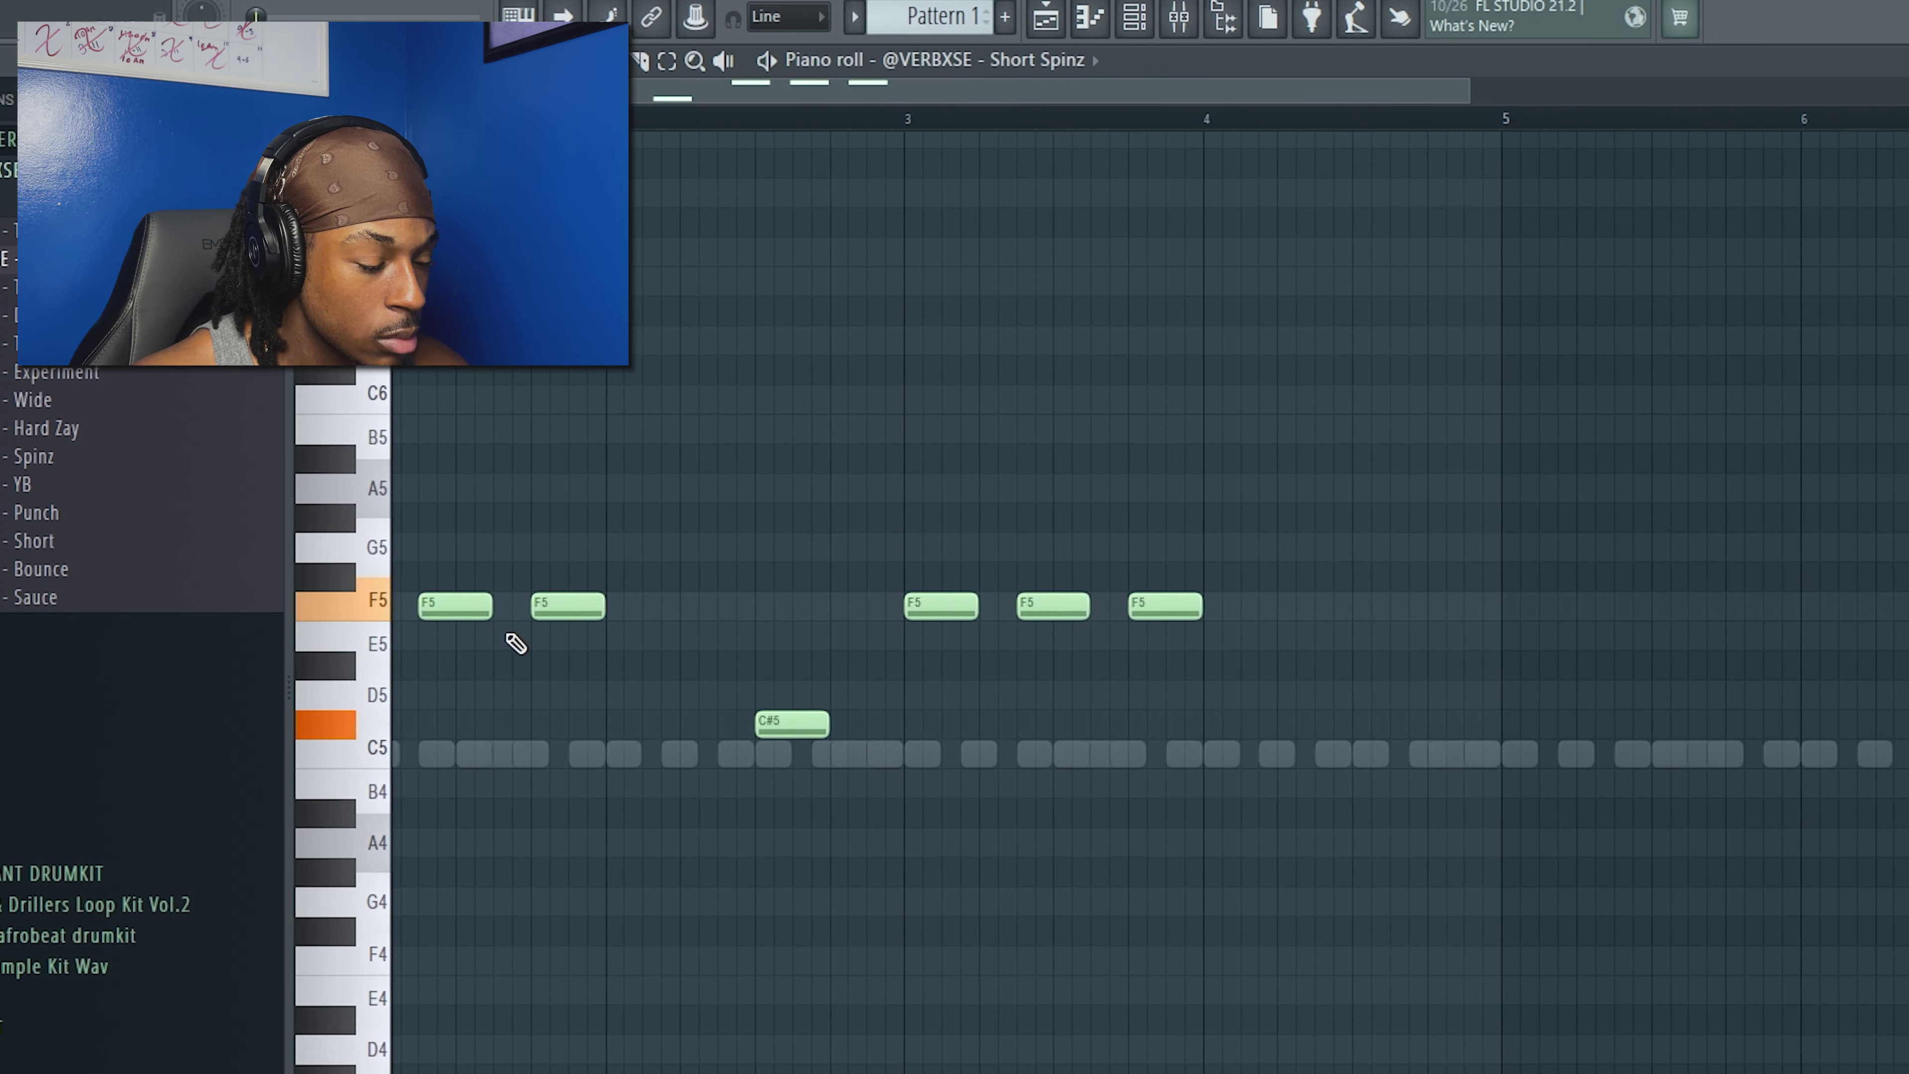
{"action": "scroll", "coordinate": [536, 674], "scroll_direction": "down", "scroll_amount": 3, "text": "ctrl"}
{"action": "scroll", "coordinate": [786, 752], "scroll_direction": "up", "scroll_amount": 3, "text": "ctrl"}
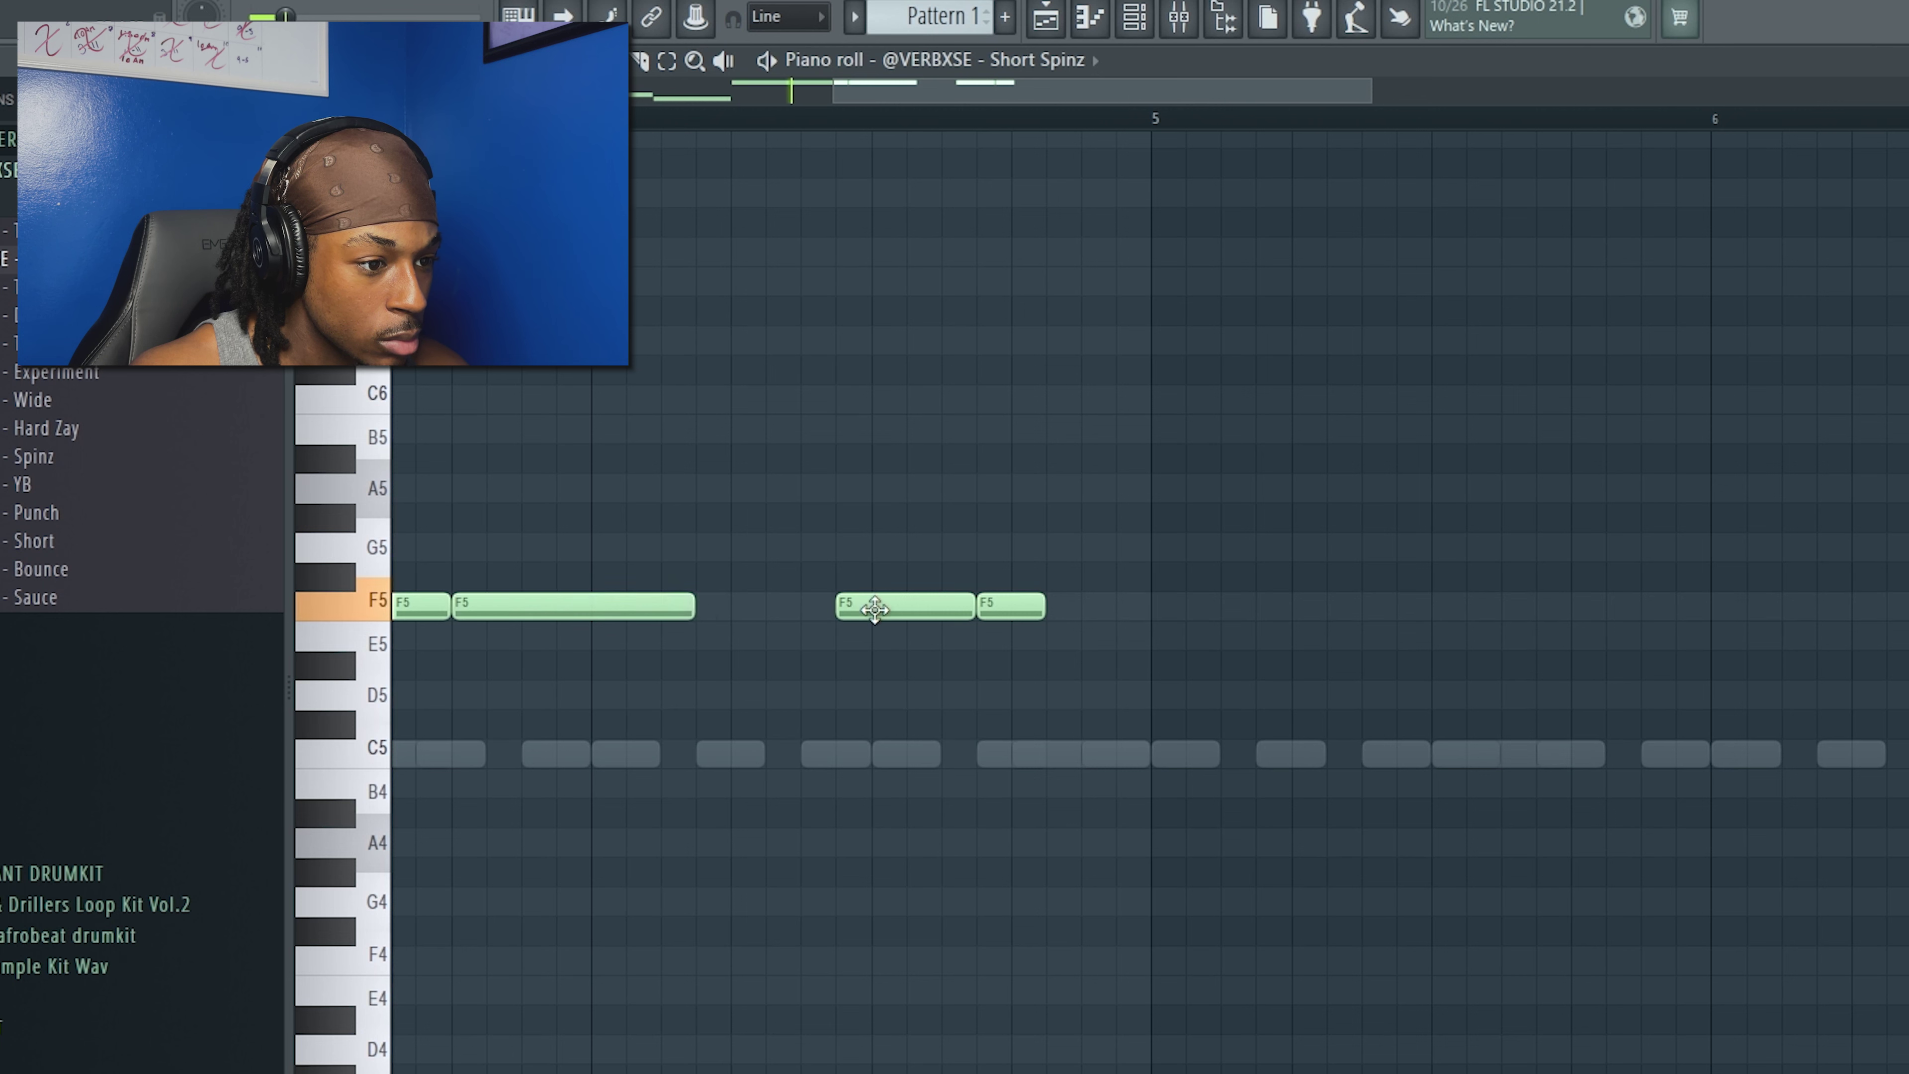
{"action": "left_click_drag", "start_coordinate": [984, 607], "coordinate": [843, 618]}
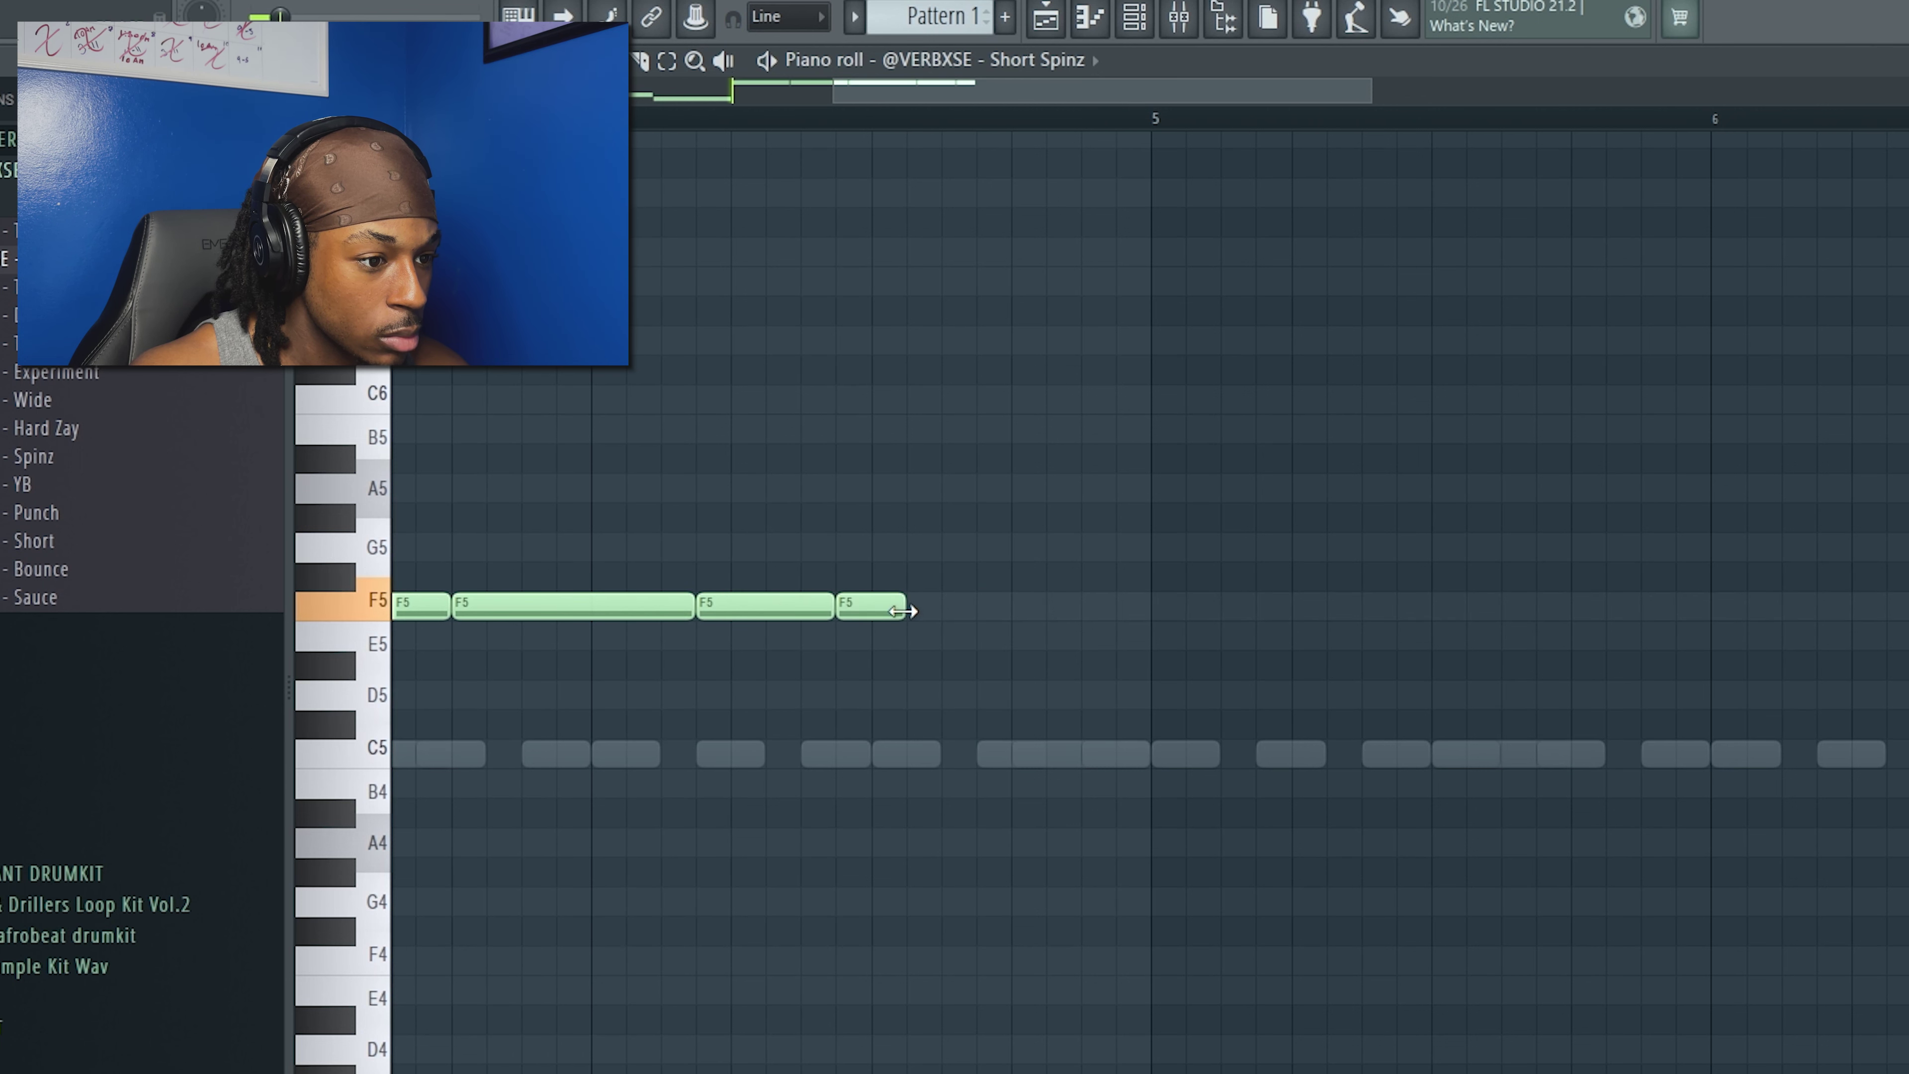
{"action": "left_click_drag", "start_coordinate": [831, 607], "coordinate": [872, 610]}
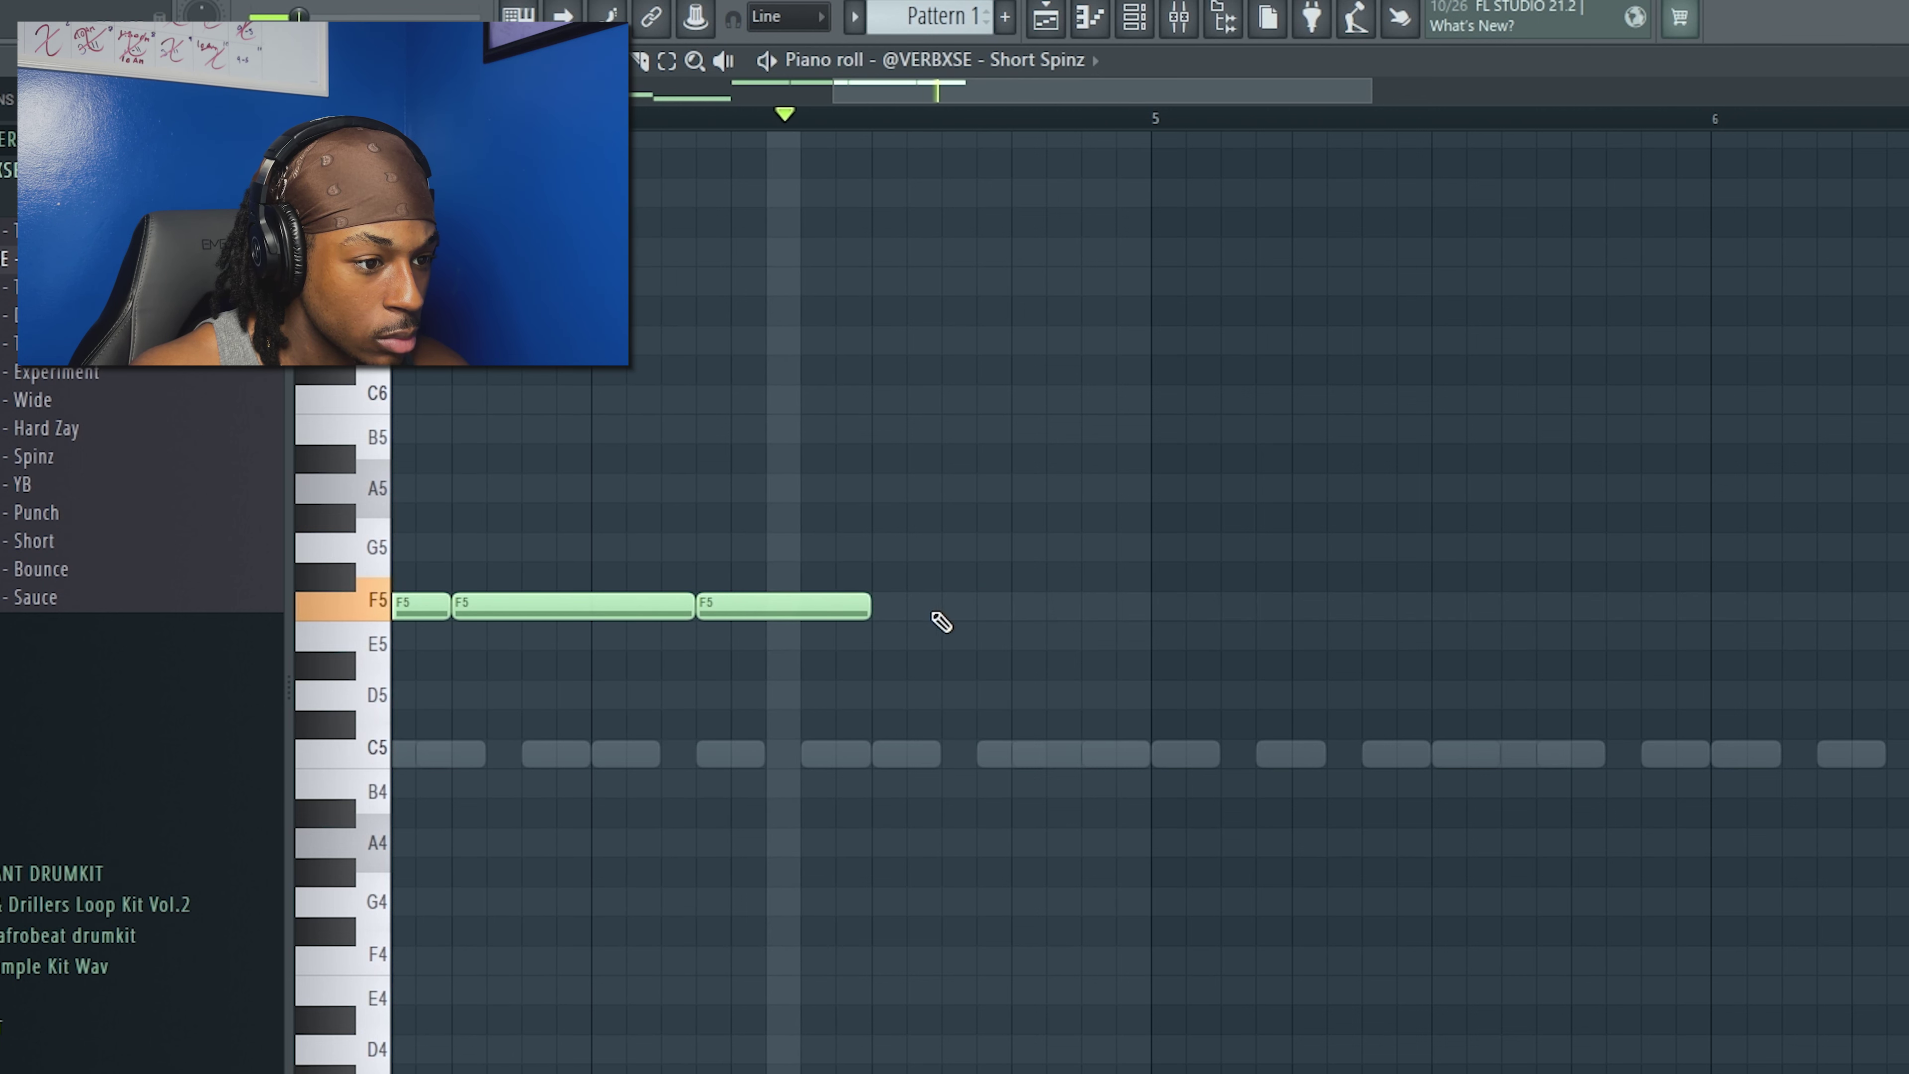
Add another F5 note at the end of bar 4's F5 run, slice it short and delete the cut-off remainder.
{"action": "left_click", "coordinate": [954, 615]}
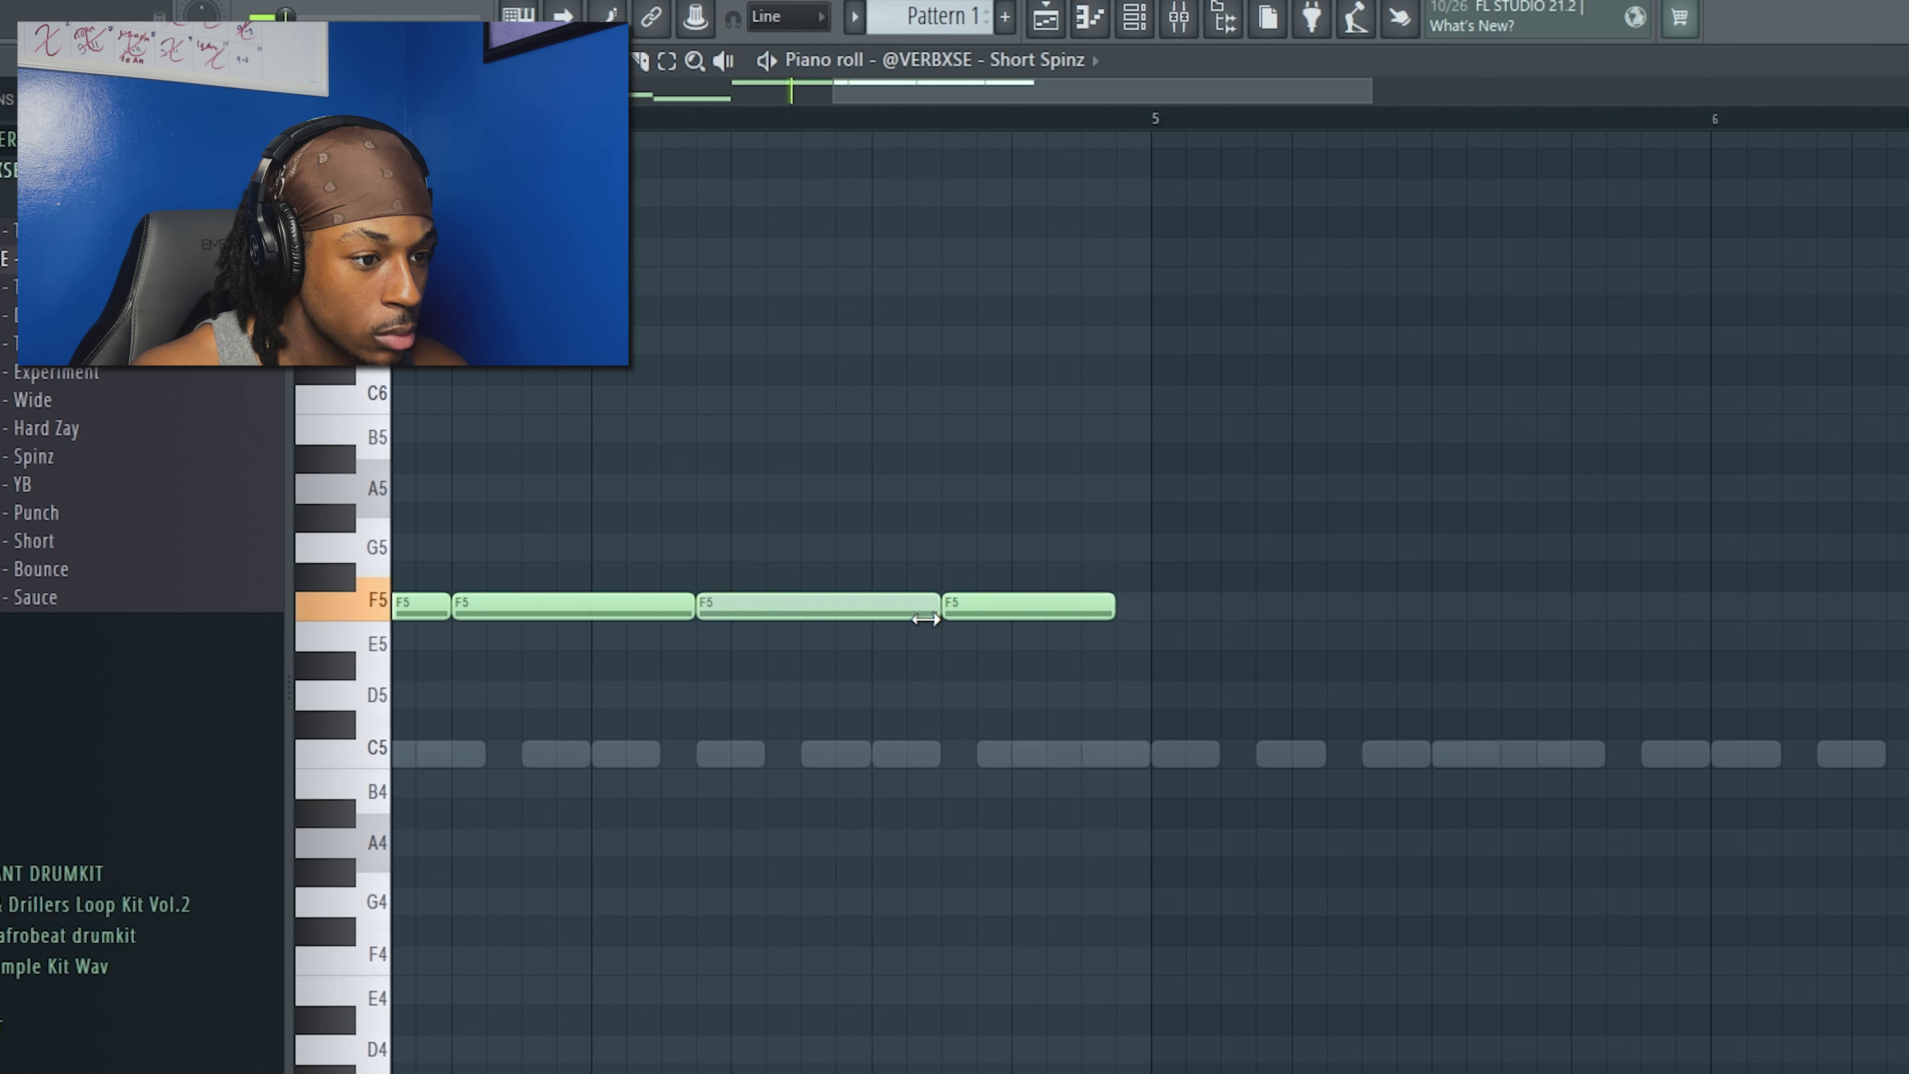
{"action": "left_click_drag", "start_coordinate": [1014, 588], "coordinate": [1014, 627]}
{"action": "key", "text": "b"}
{"action": "right_click", "coordinate": [1063, 605]}
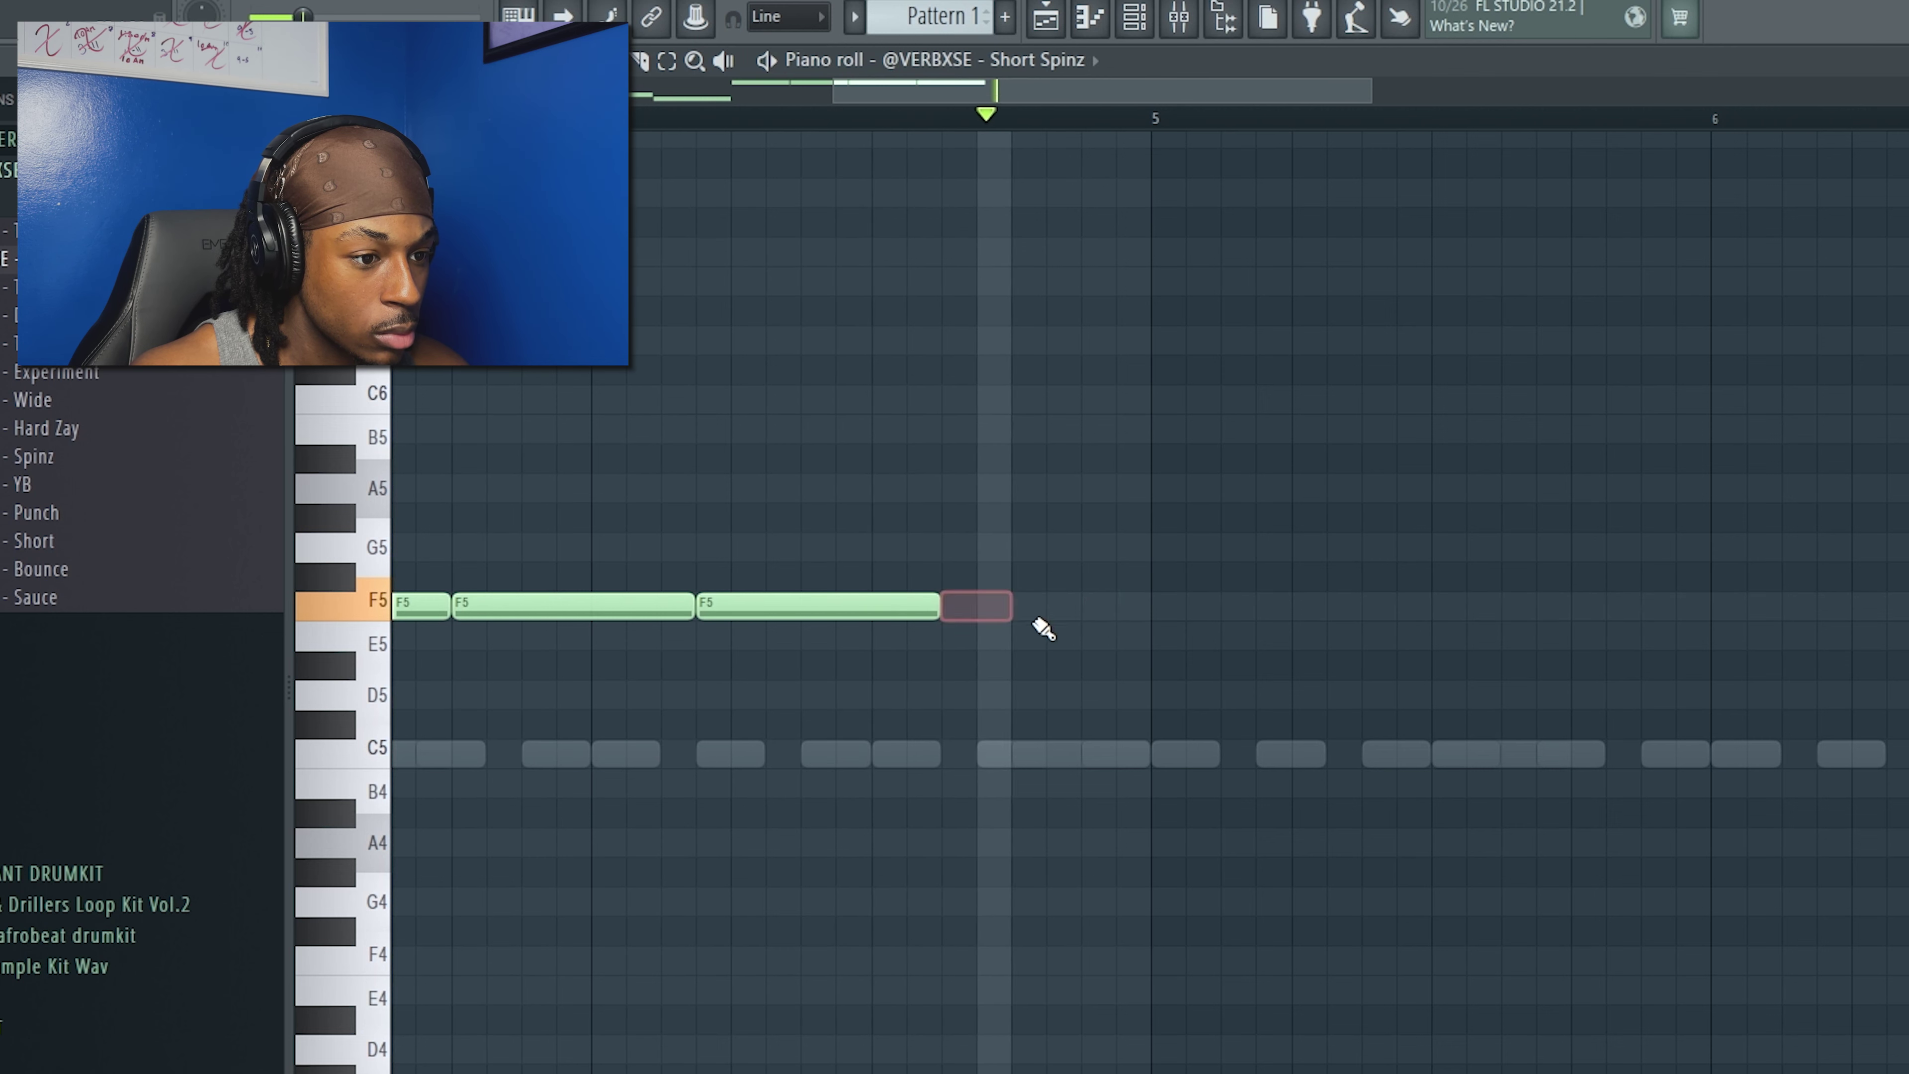
Add an F6 note closing bar 4, trim it to end at bar 5, and repeat the four-bar phrase over bars 5 to 8.
{"action": "left_click", "coordinate": [1029, 252]}
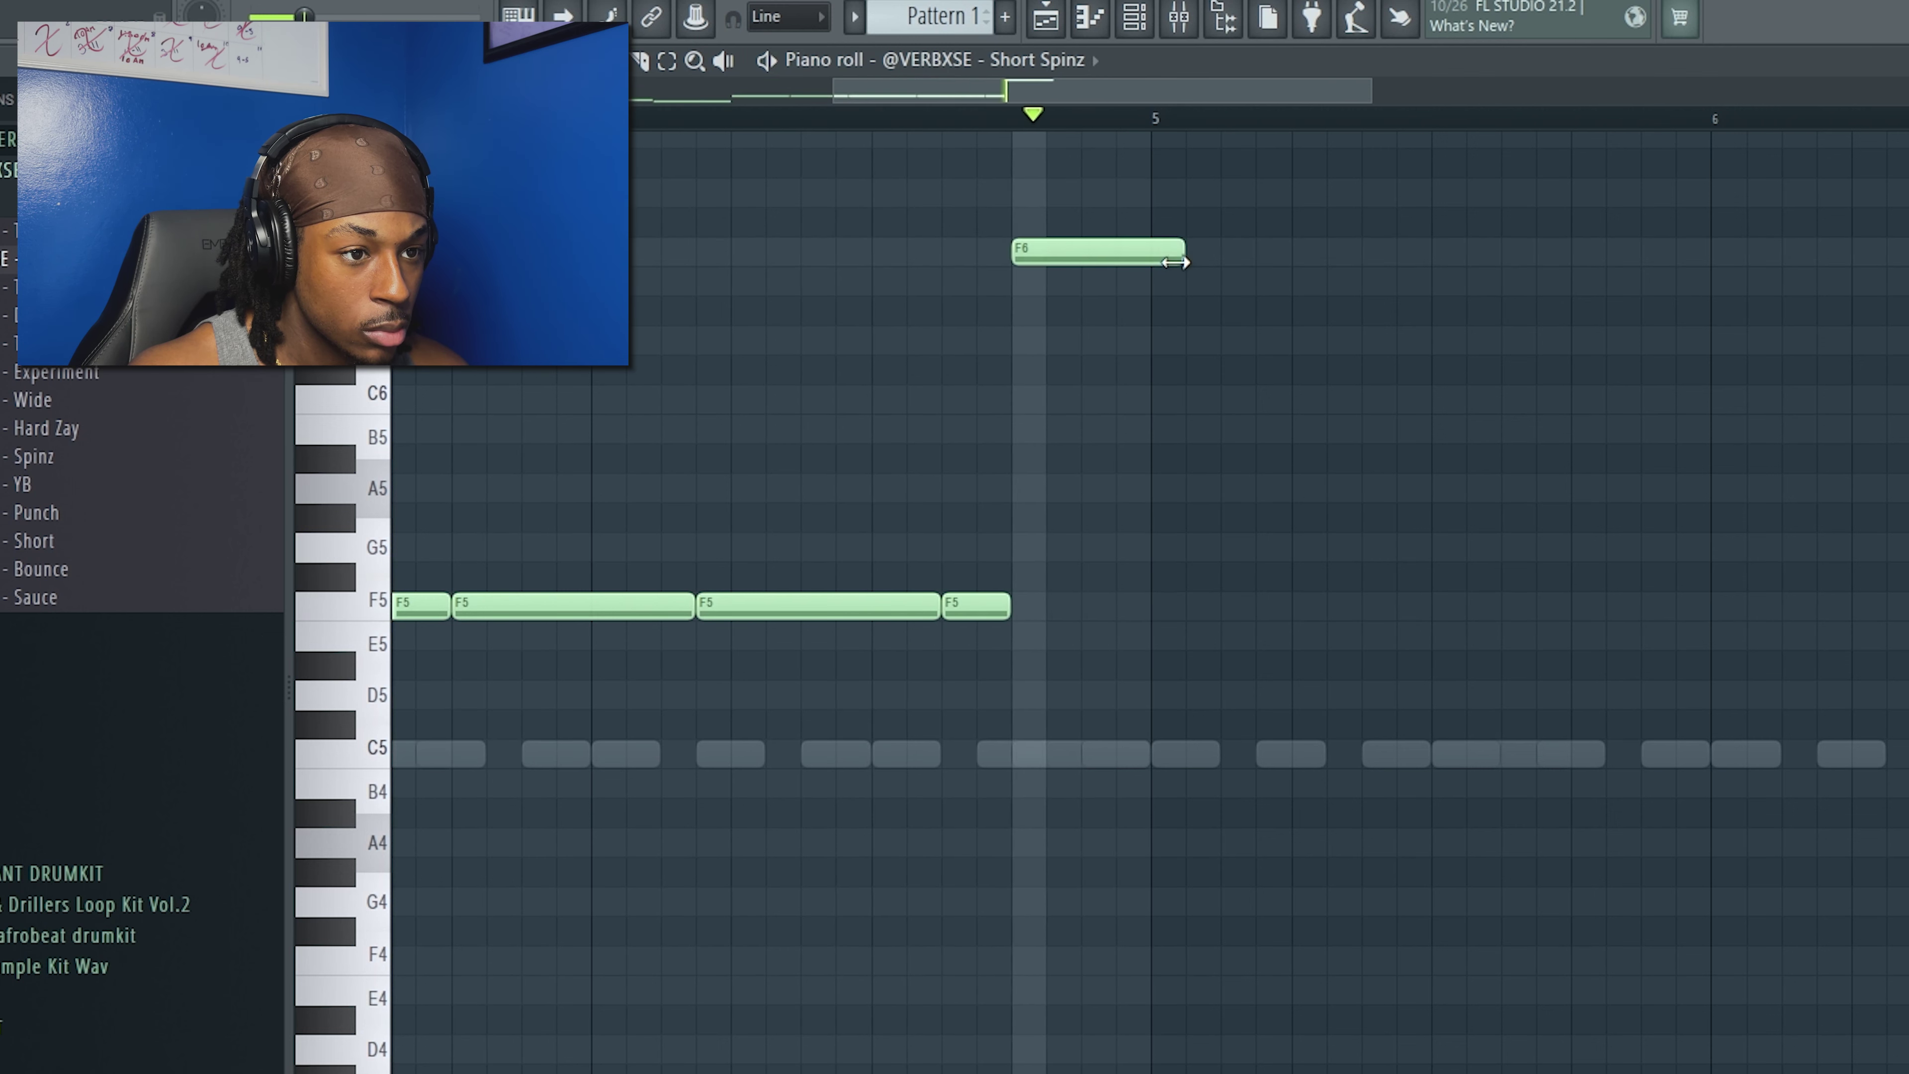
{"action": "left_click_drag", "start_coordinate": [1183, 259], "coordinate": [1153, 256]}
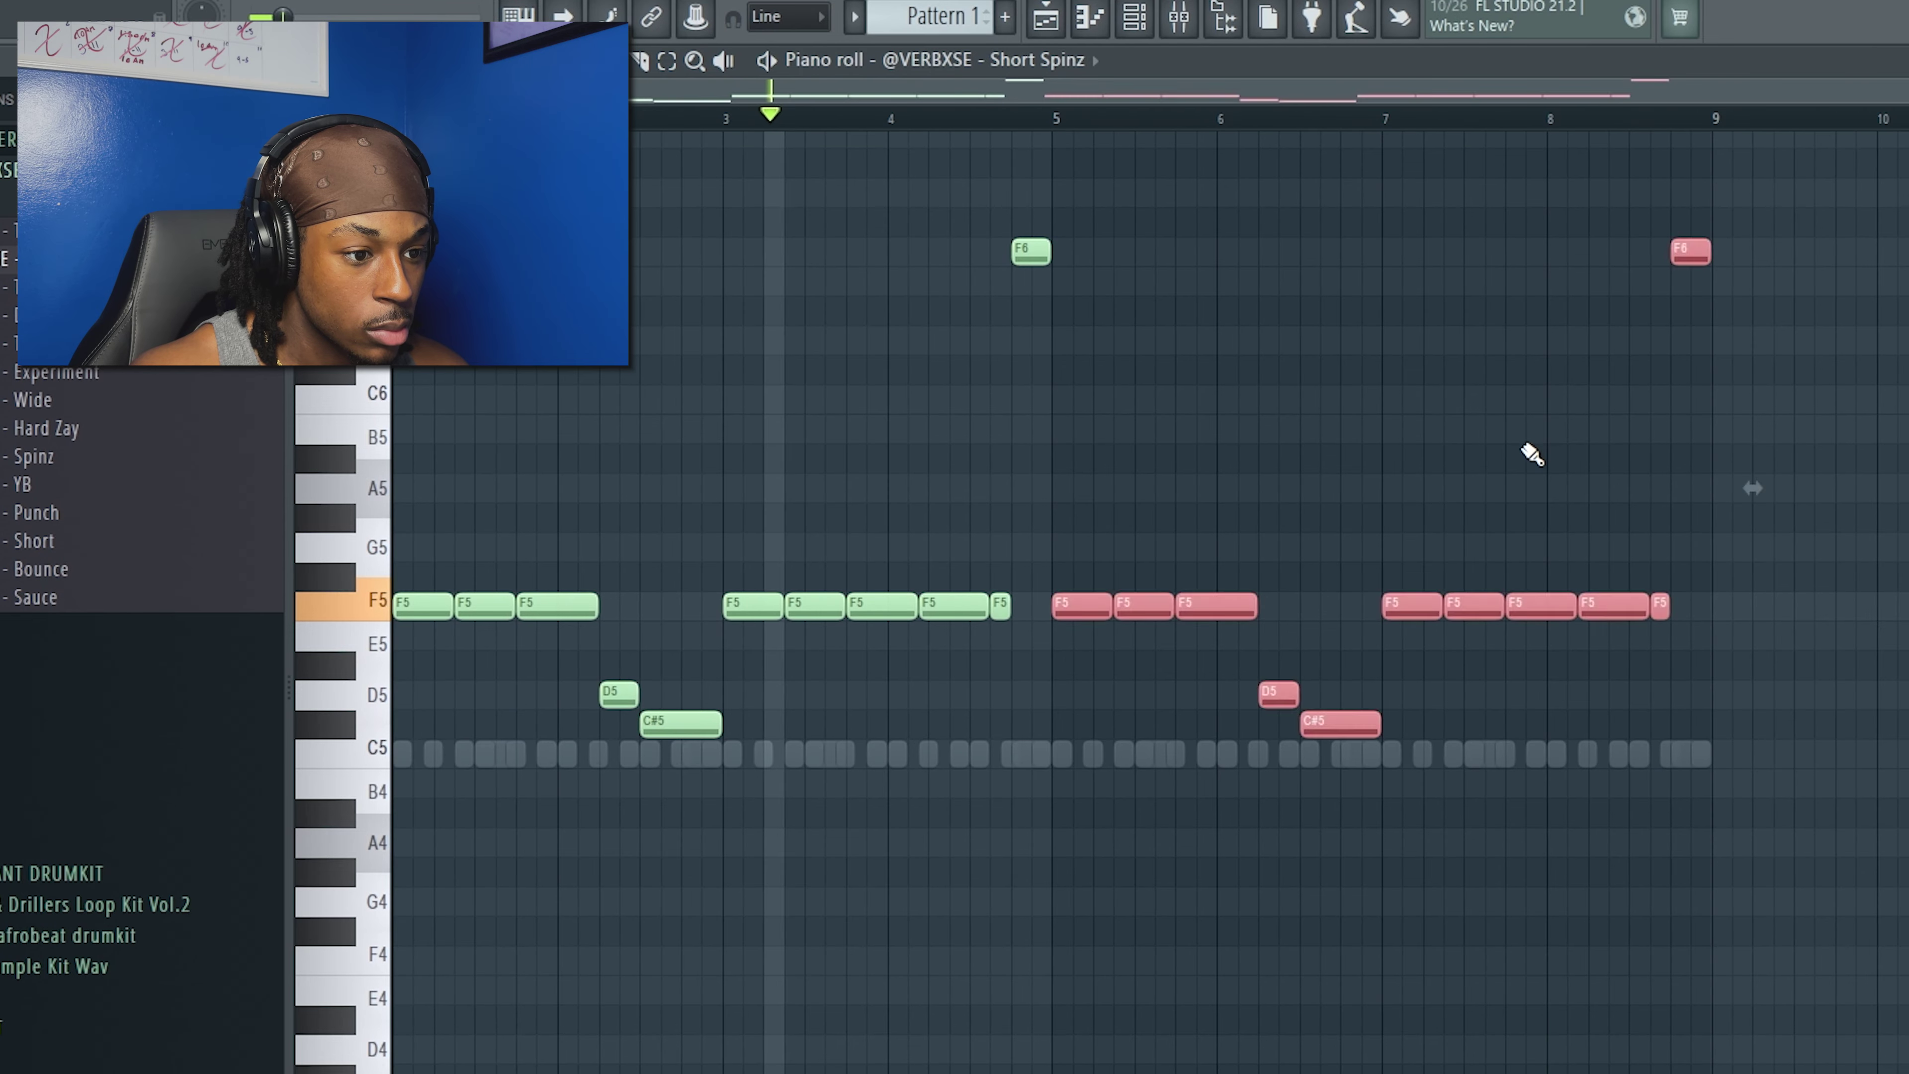
{"action": "left_click", "coordinate": [1514, 508]}
Rework bar 8 of the repeated phrase into three F6 notes, two short D5 notes and a closing C#6 note.
{"action": "scroll", "coordinate": [1222, 584], "scroll_direction": "up", "scroll_amount": 4}
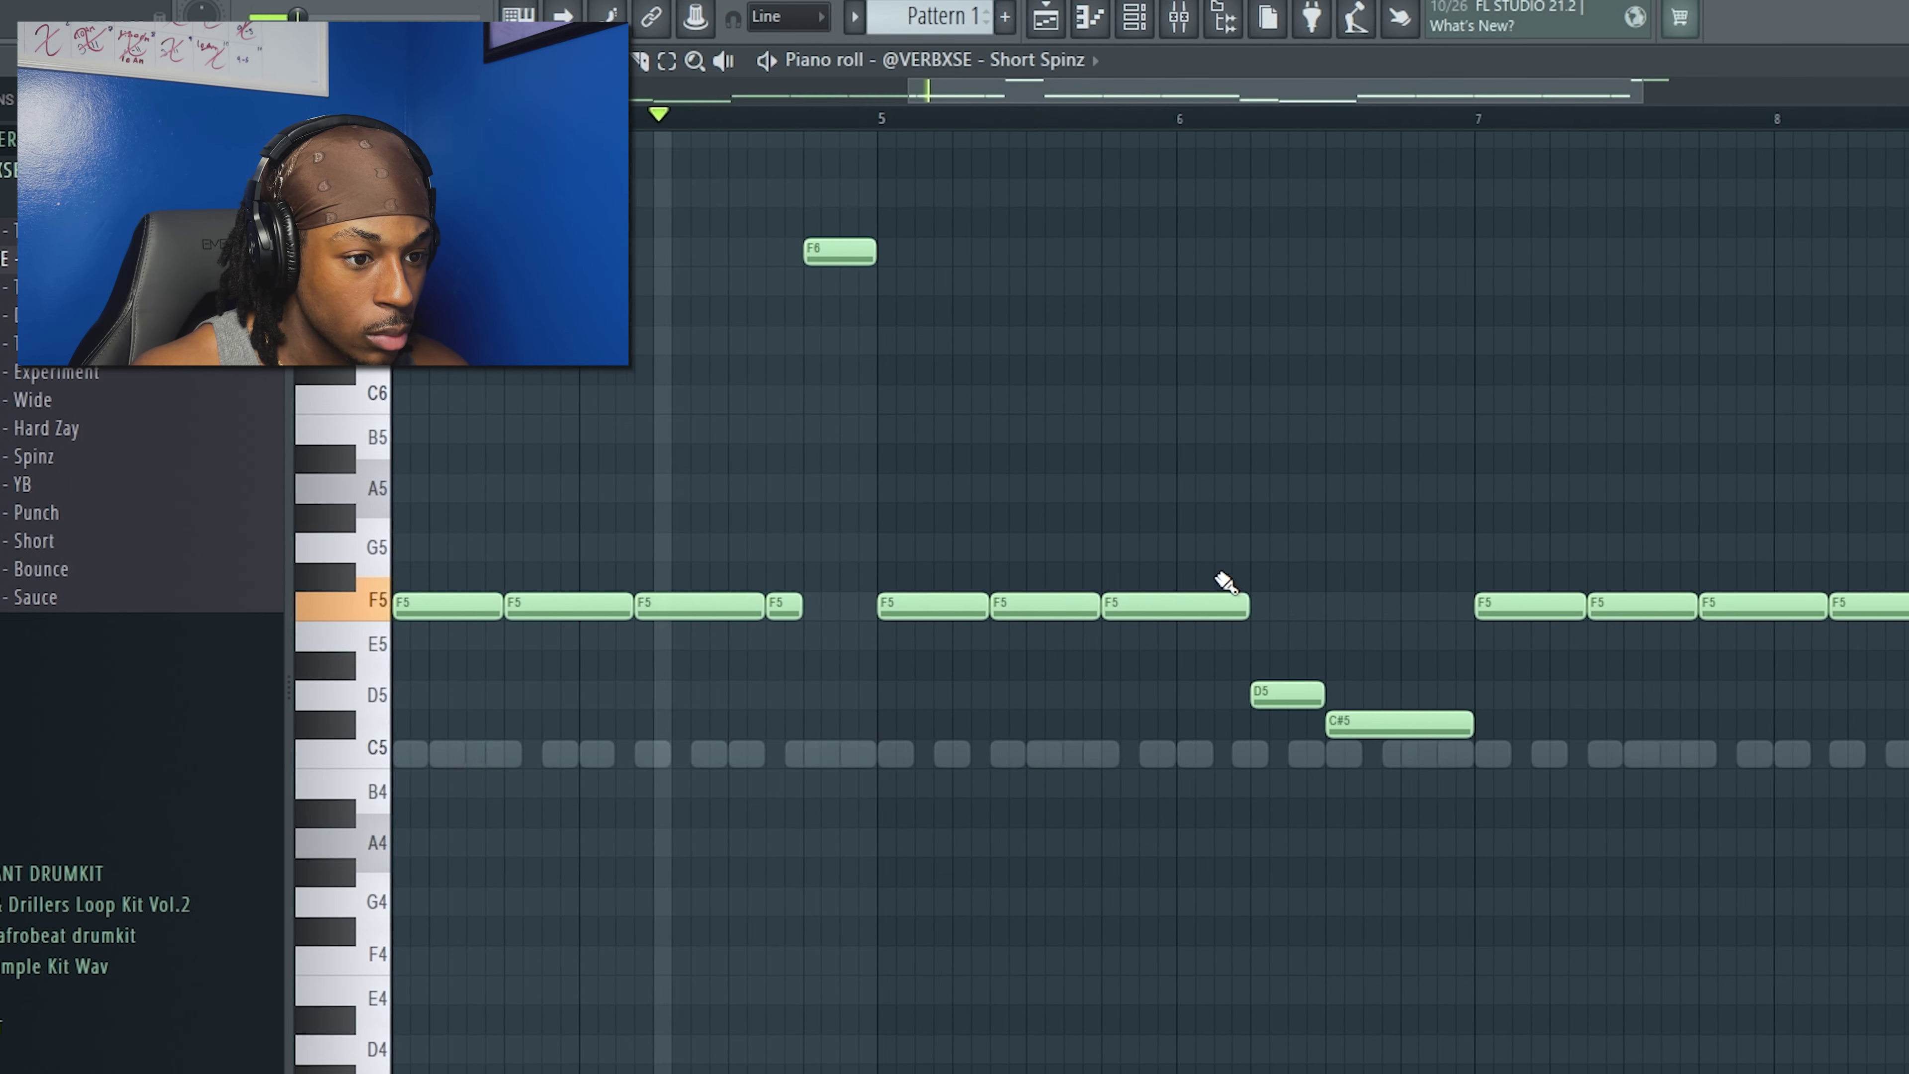
{"action": "scroll", "coordinate": [1437, 456], "scroll_direction": "down", "scroll_amount": 4}
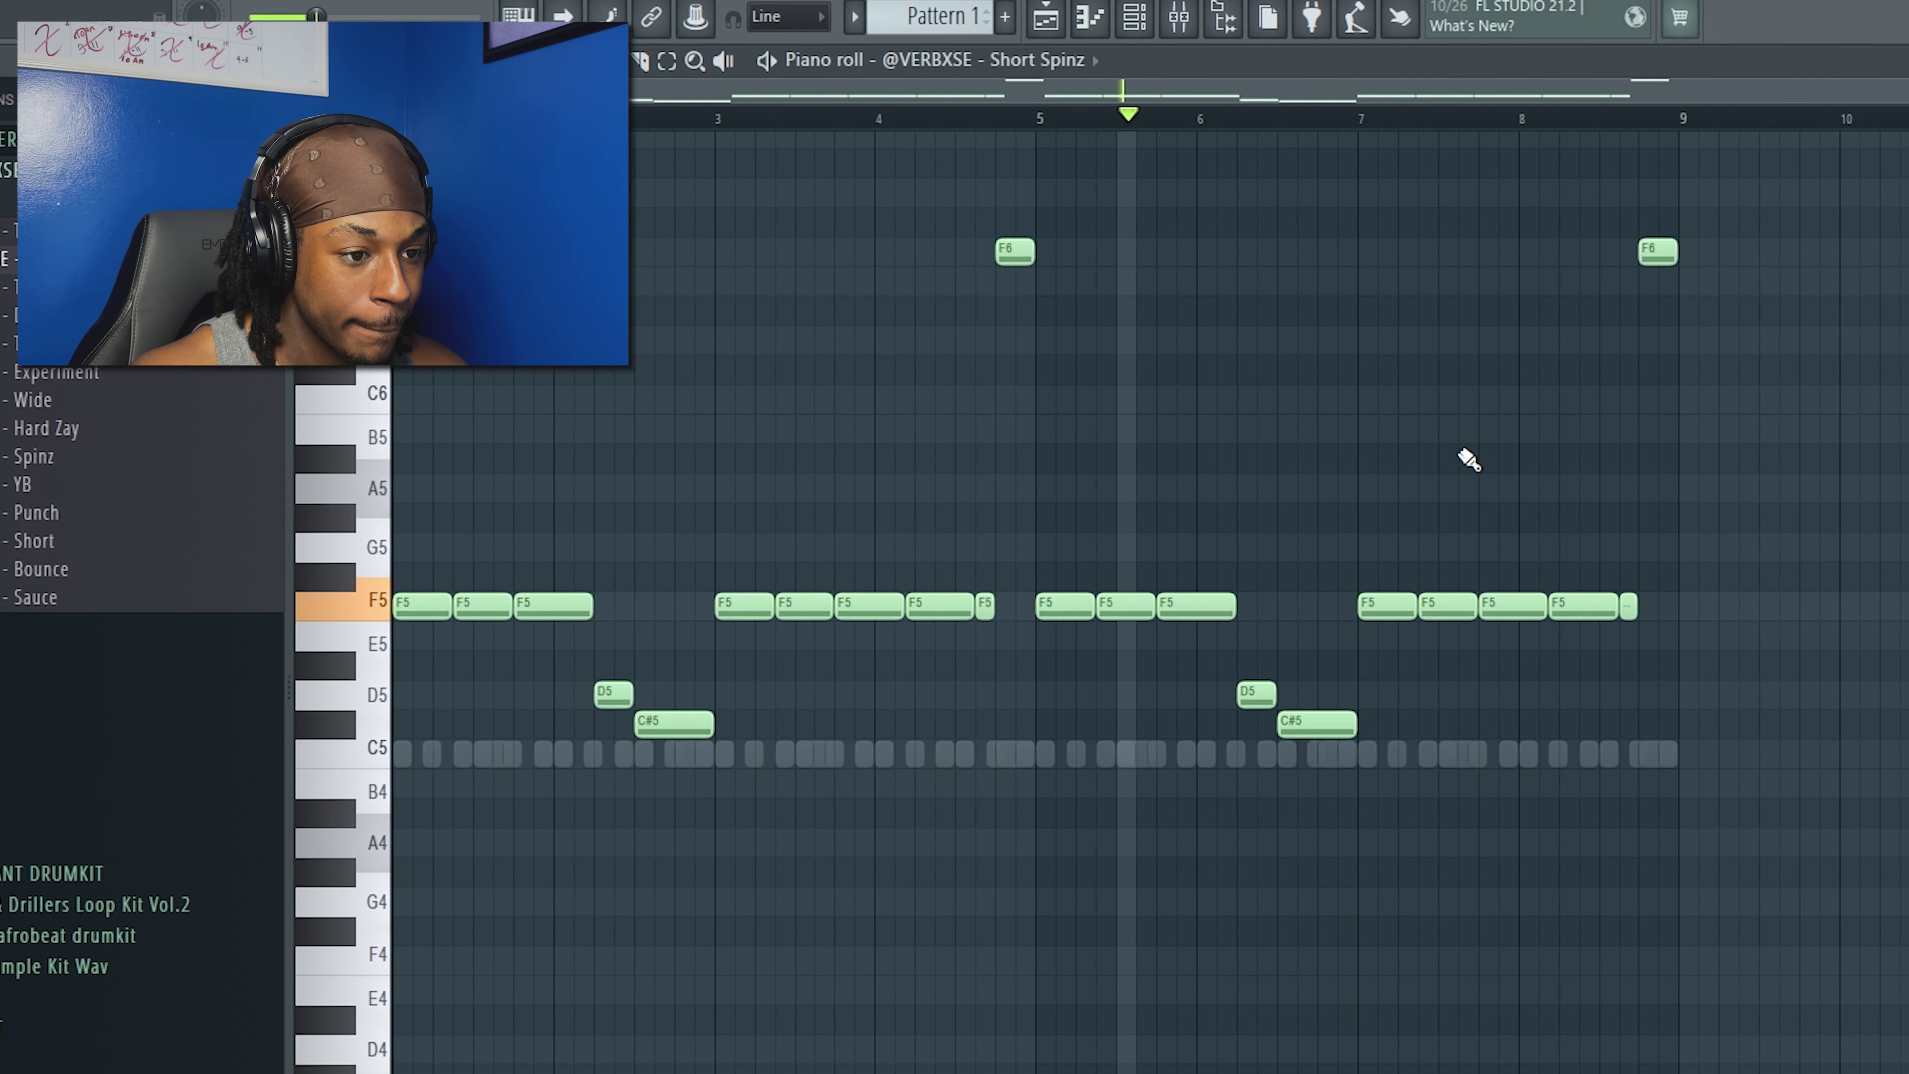
{"action": "scroll", "coordinate": [1654, 651], "scroll_direction": "up", "scroll_amount": 4}
{"action": "scroll", "coordinate": [1579, 692], "scroll_direction": "down", "scroll_amount": 4}
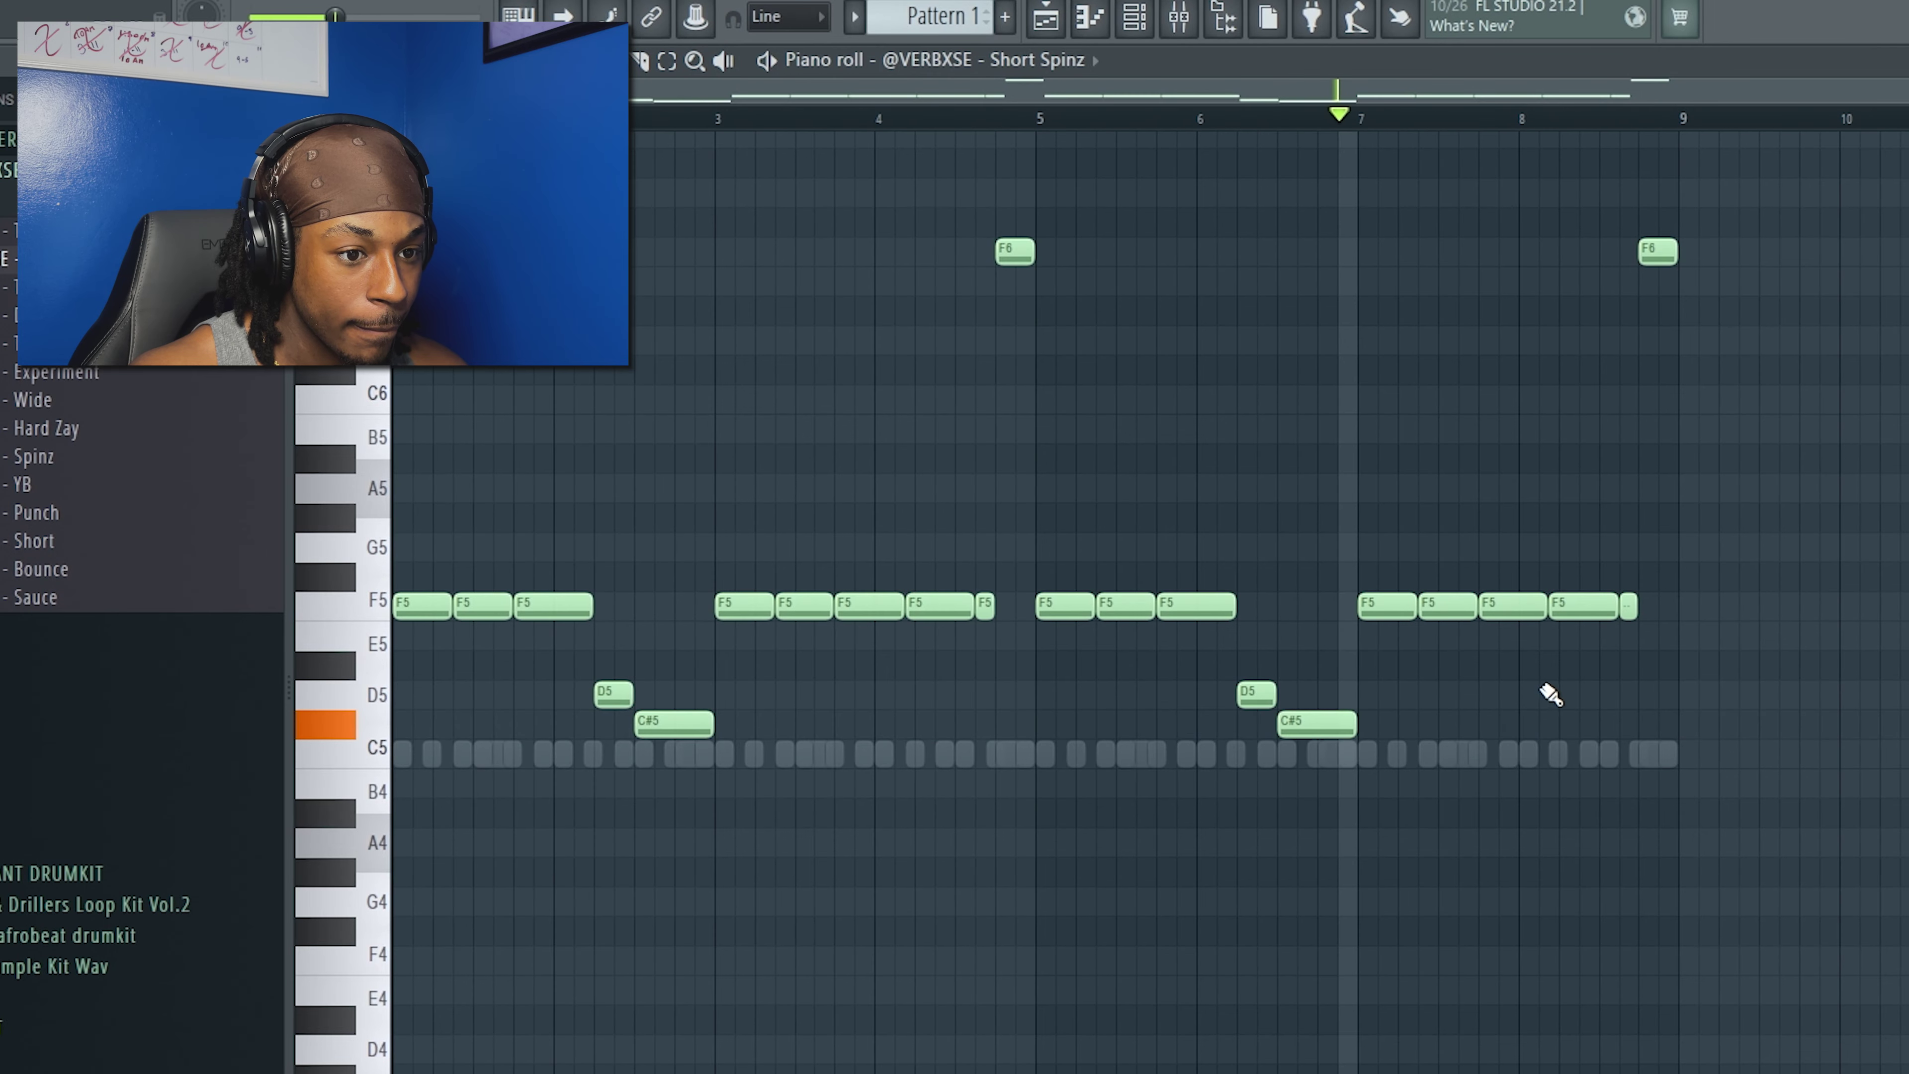
{"action": "scroll", "coordinate": [1697, 664], "scroll_direction": "up", "scroll_amount": 3}
{"action": "left_click_drag", "start_coordinate": [1683, 666], "coordinate": [1478, 590]}
{"action": "key", "text": "ctrl+Down"}
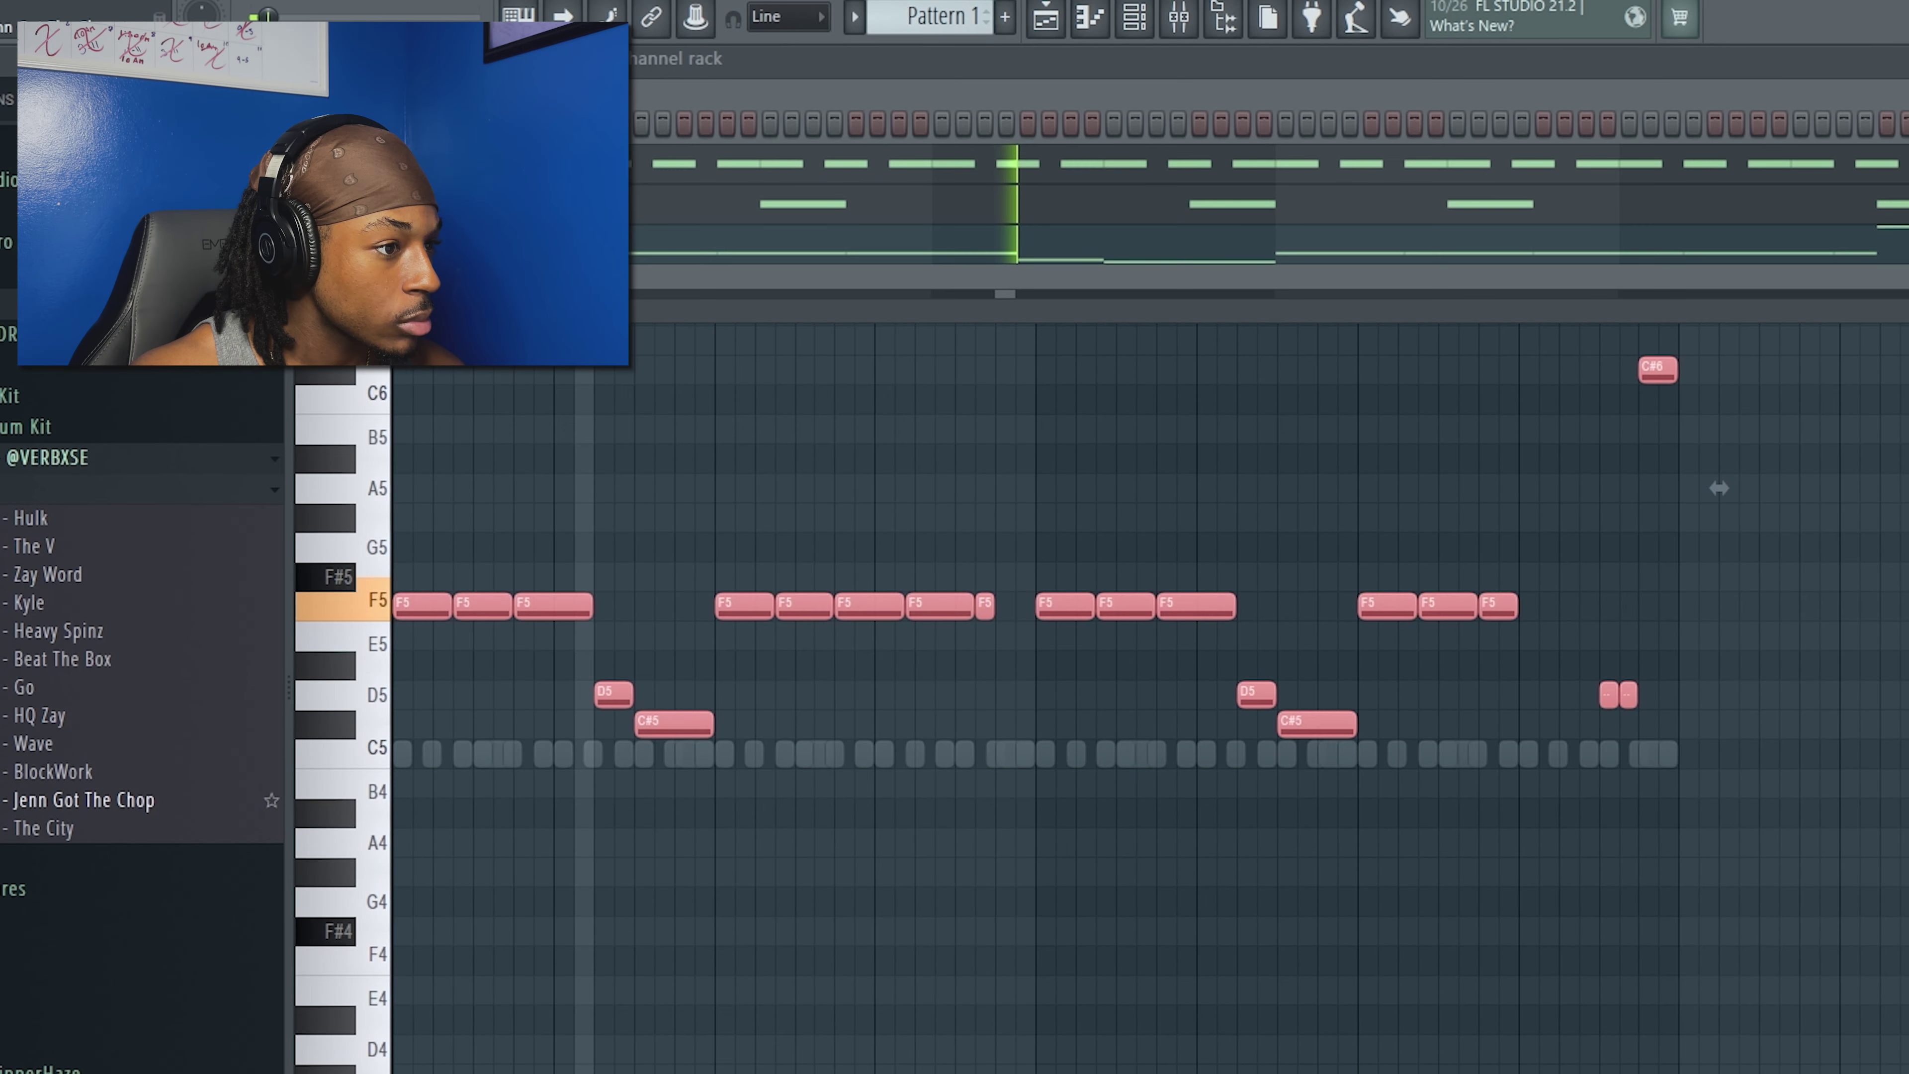
Open the sampler settings of the Jenn Got The Chop channel and add a fade-out to its sample.
{"action": "left_click", "coordinate": [511, 242]}
{"action": "left_click", "coordinate": [551, 453]}
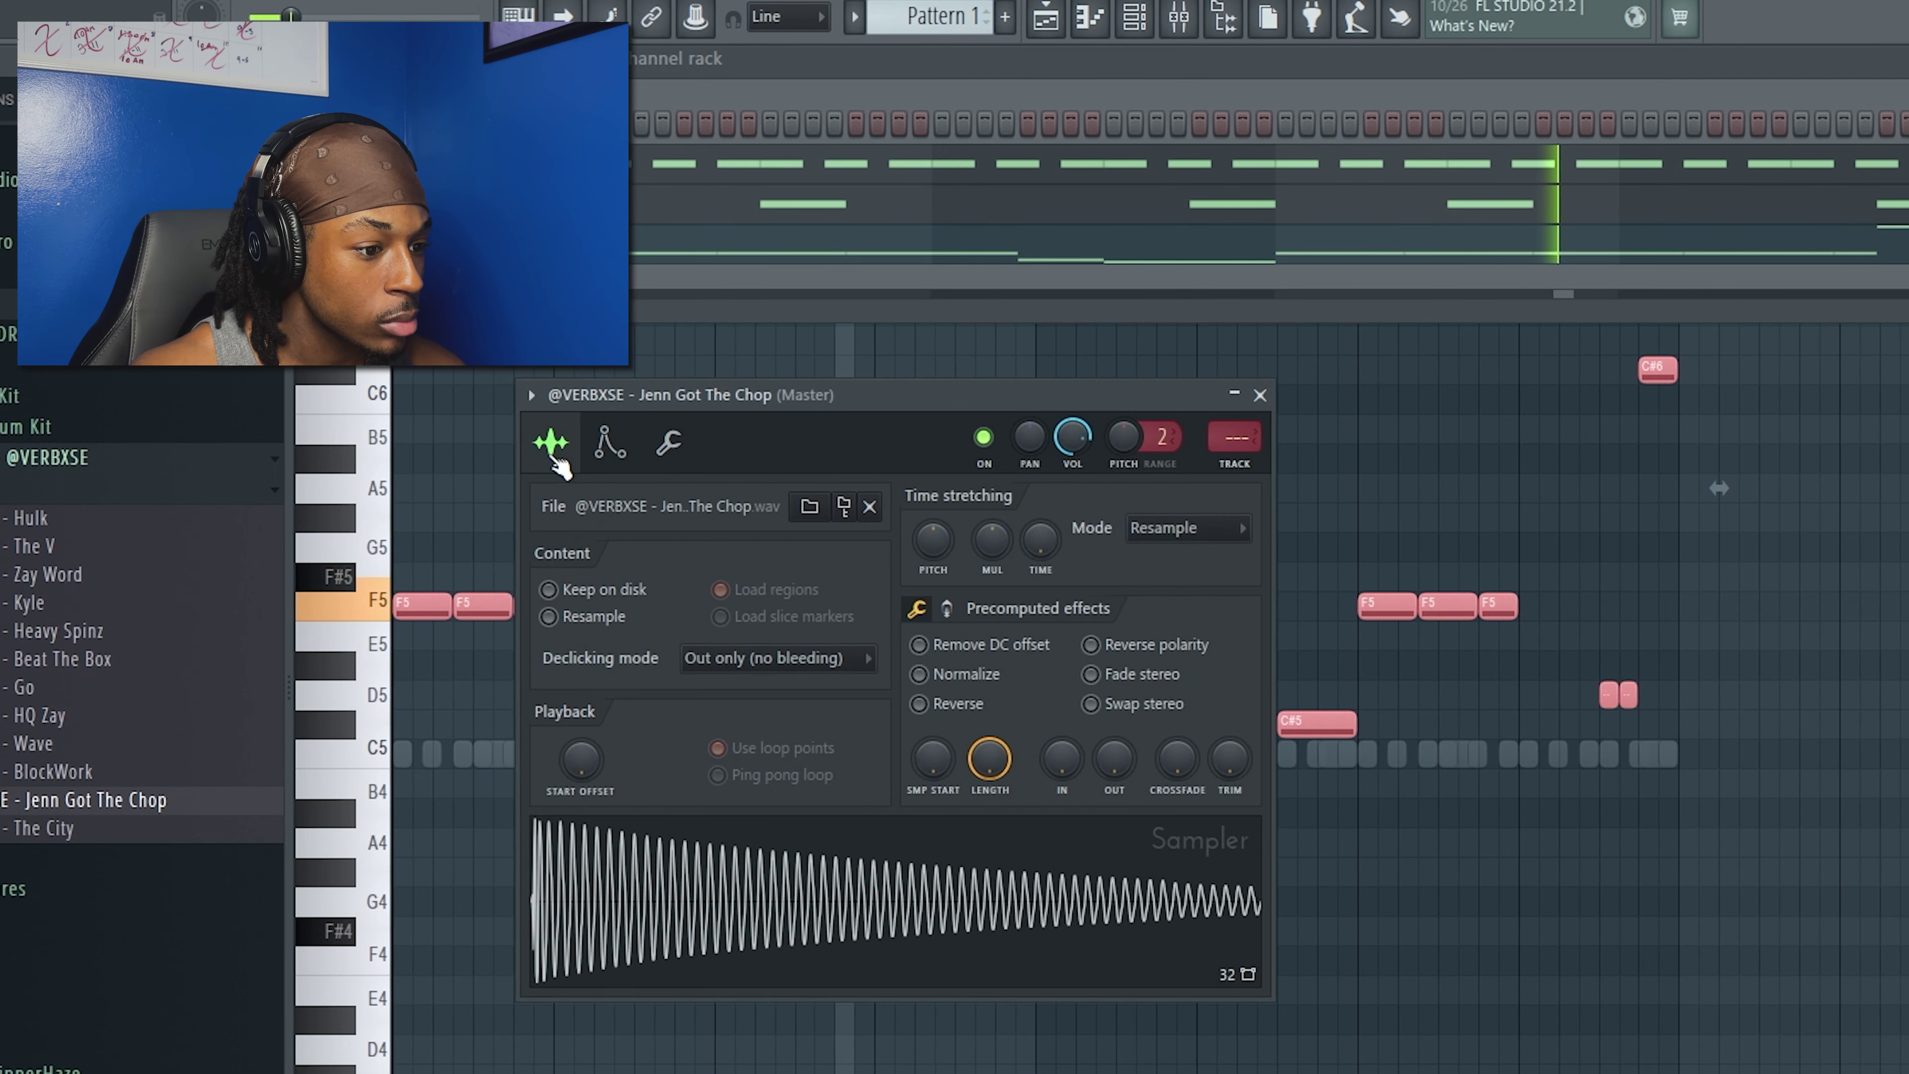
{"action": "left_click_drag", "start_coordinate": [1114, 758], "coordinate": [1114, 740]}
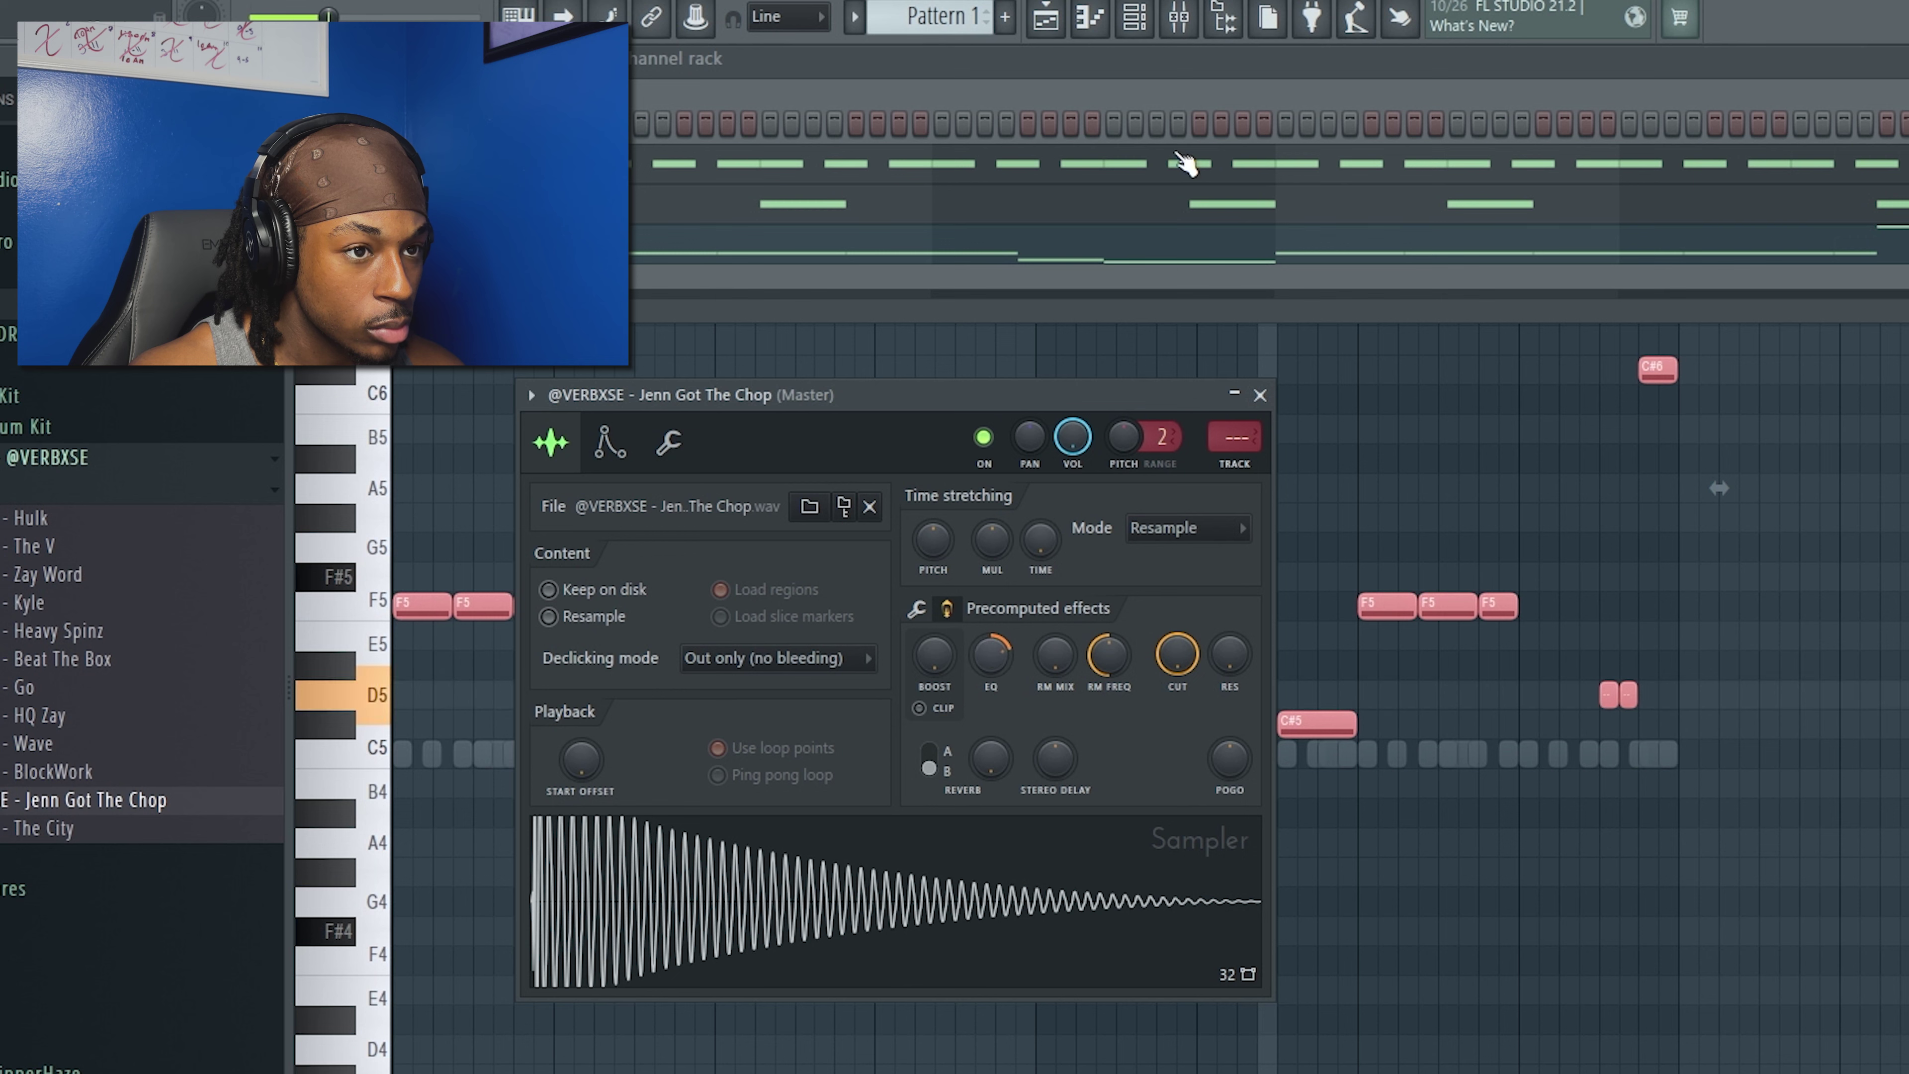
Load Fruity Soft Clipper on the mixer's Master track.
{"action": "left_click", "coordinate": [1208, 26]}
{"action": "left_click", "coordinate": [1364, 342]}
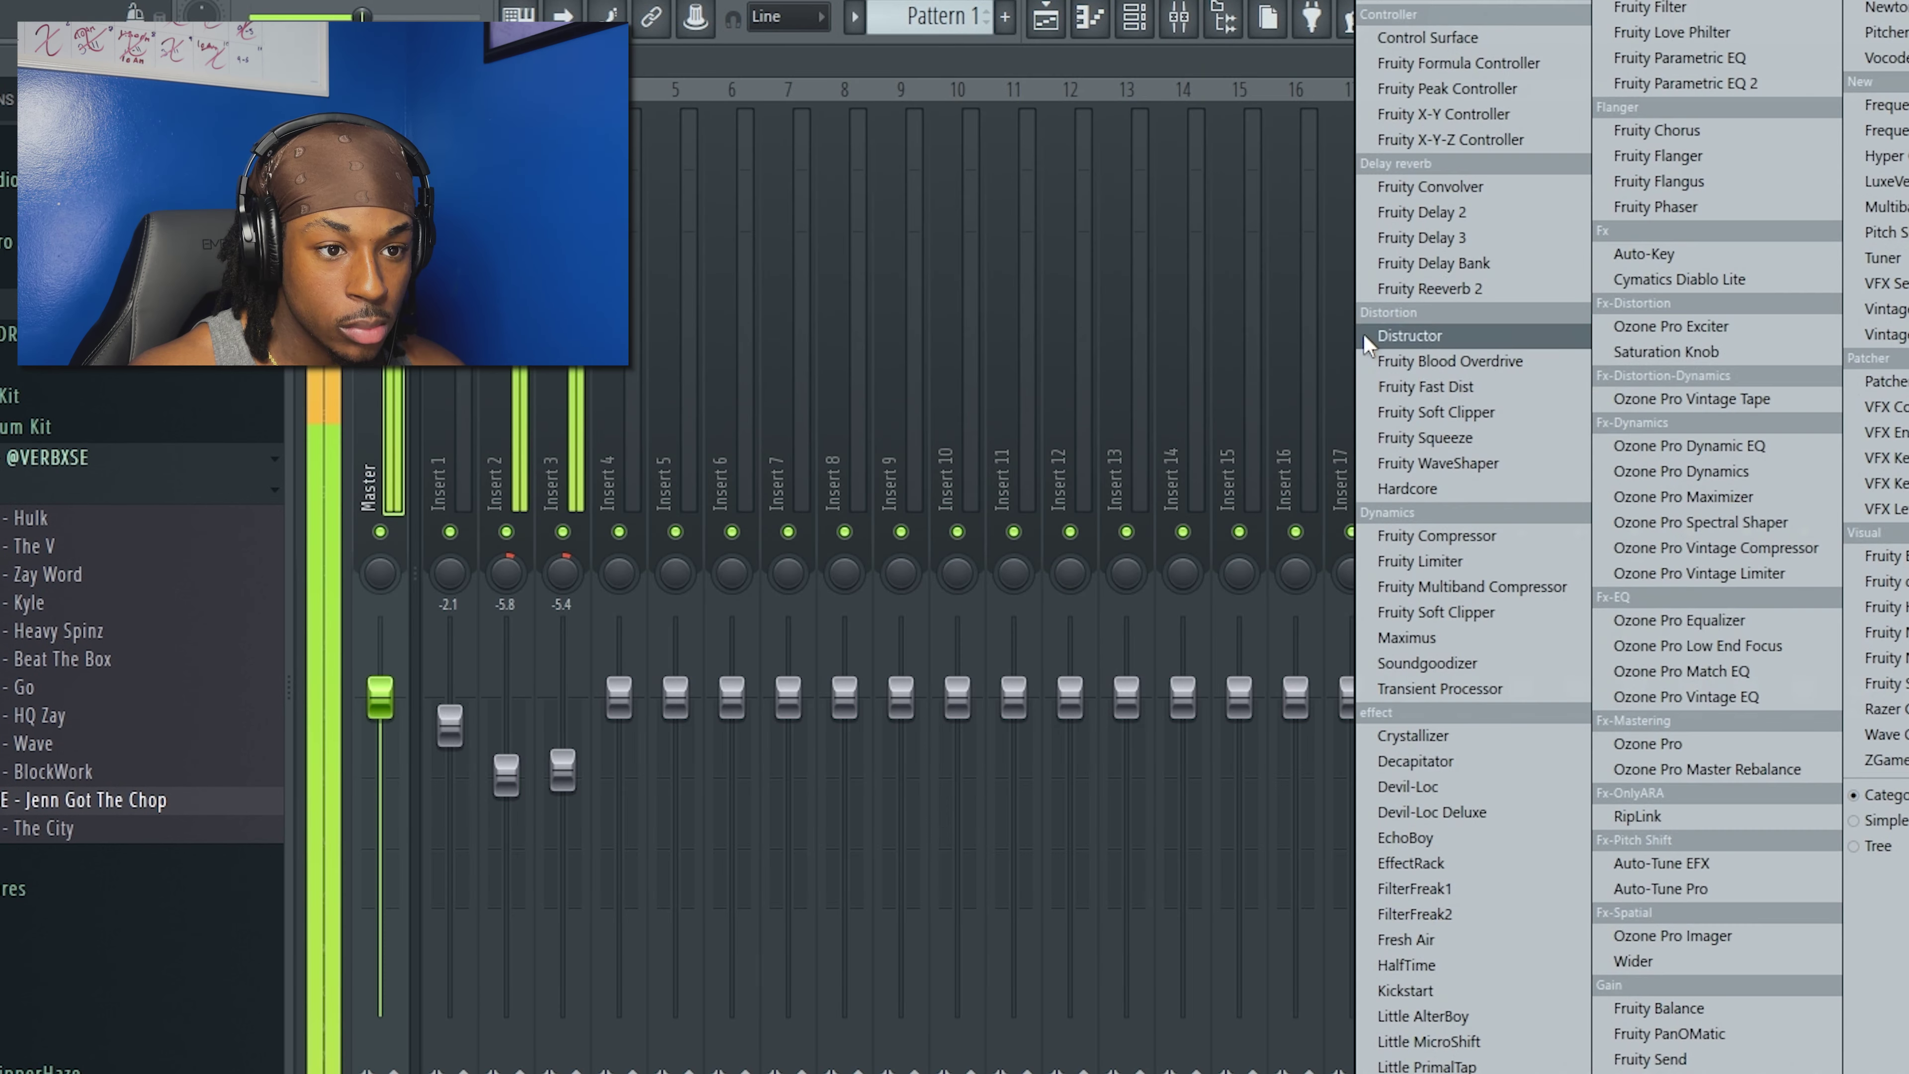
{"action": "left_click", "coordinate": [1518, 413]}
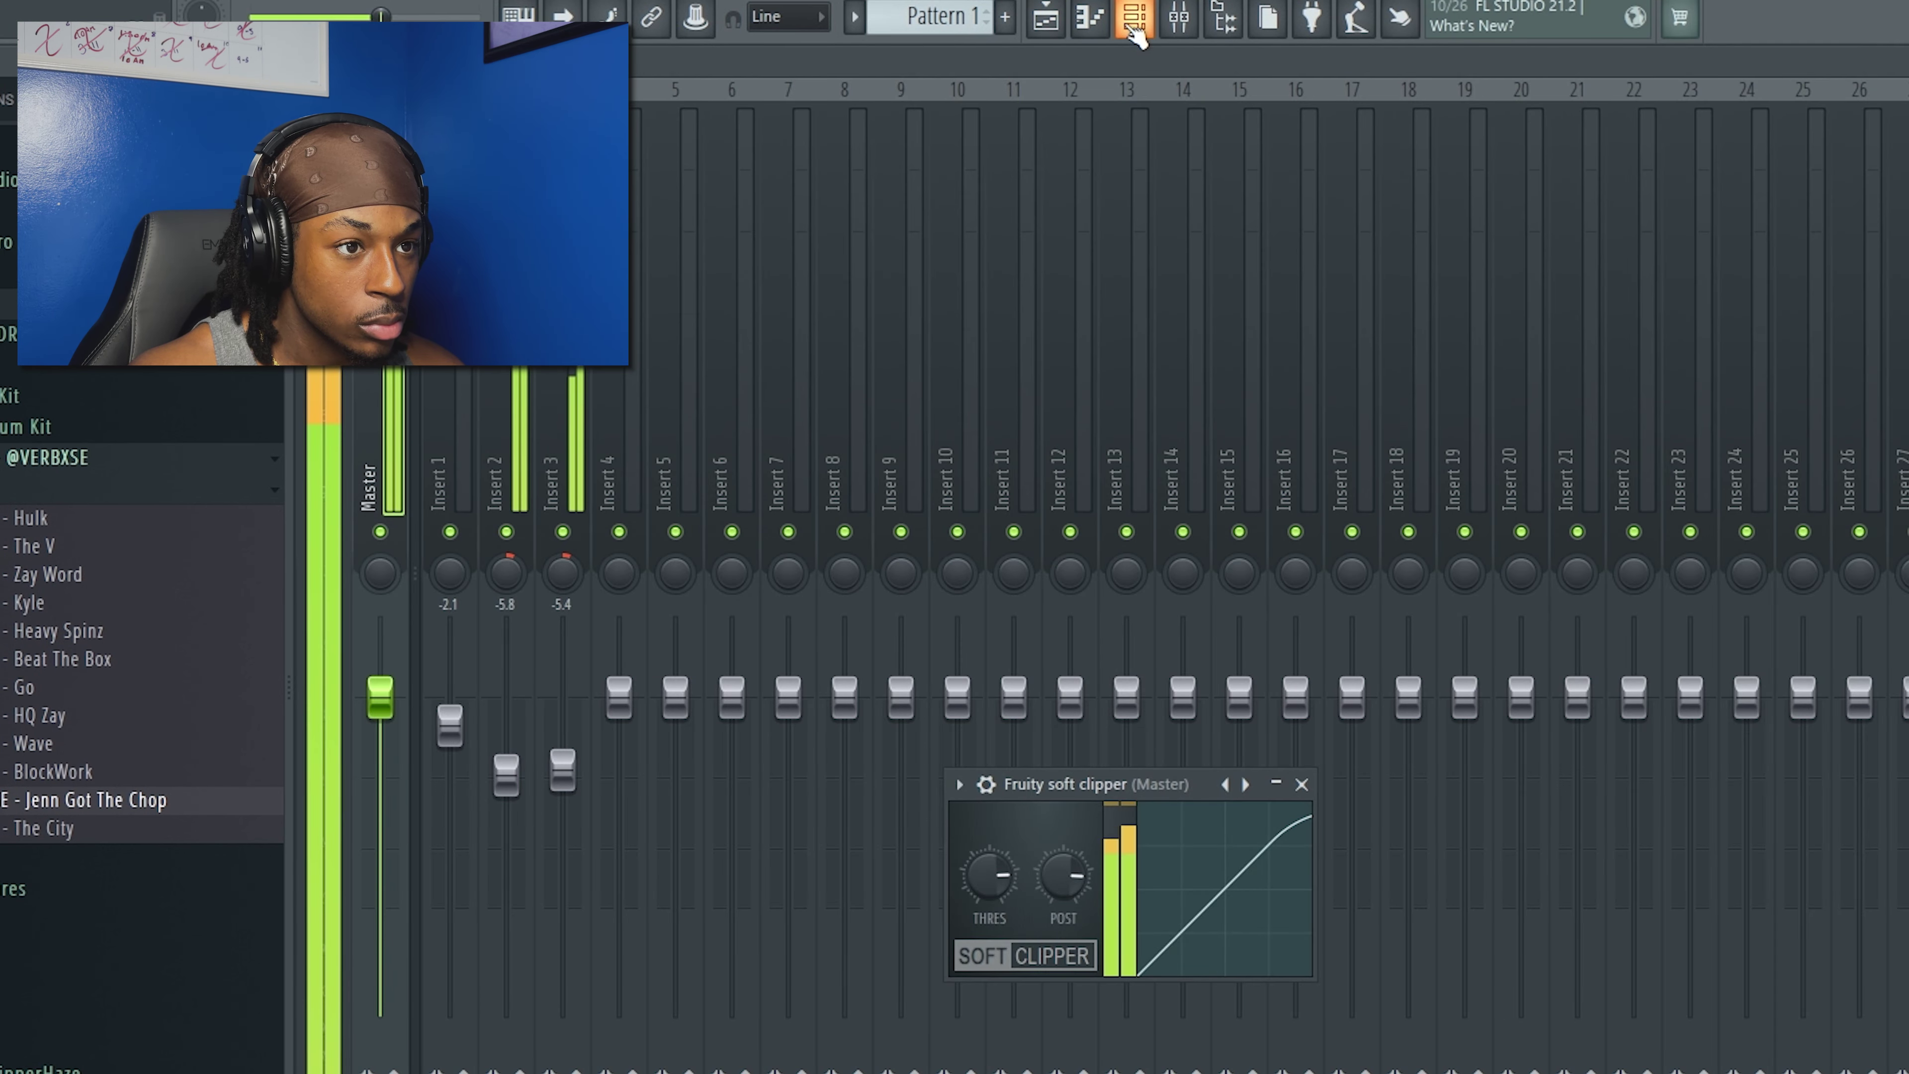
Open the Jenn Got The Chop part in the piano roll and review the melody in its last bars.
{"action": "left_click", "coordinate": [1044, 18]}
{"action": "left_click", "coordinate": [1134, 18]}
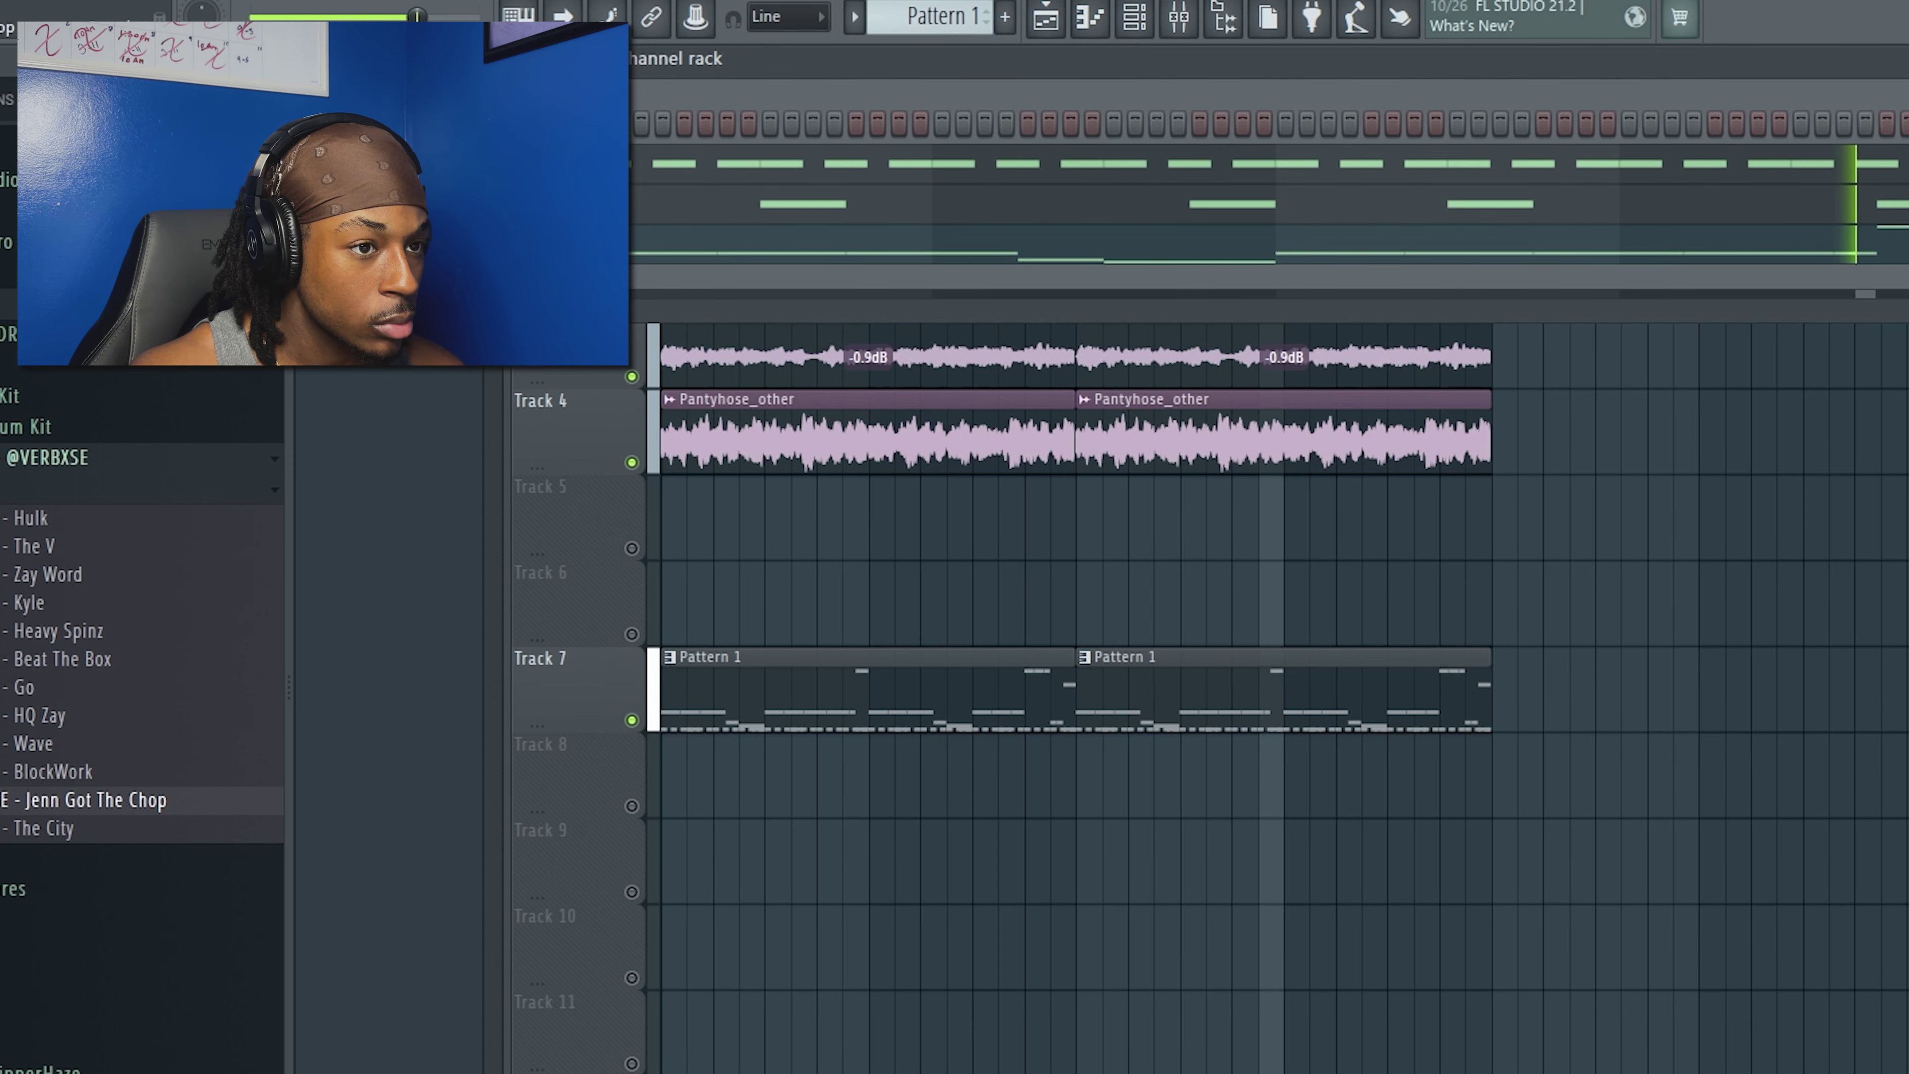
{"action": "left_click", "coordinate": [571, 242]}
{"action": "right_click", "coordinate": [553, 230]}
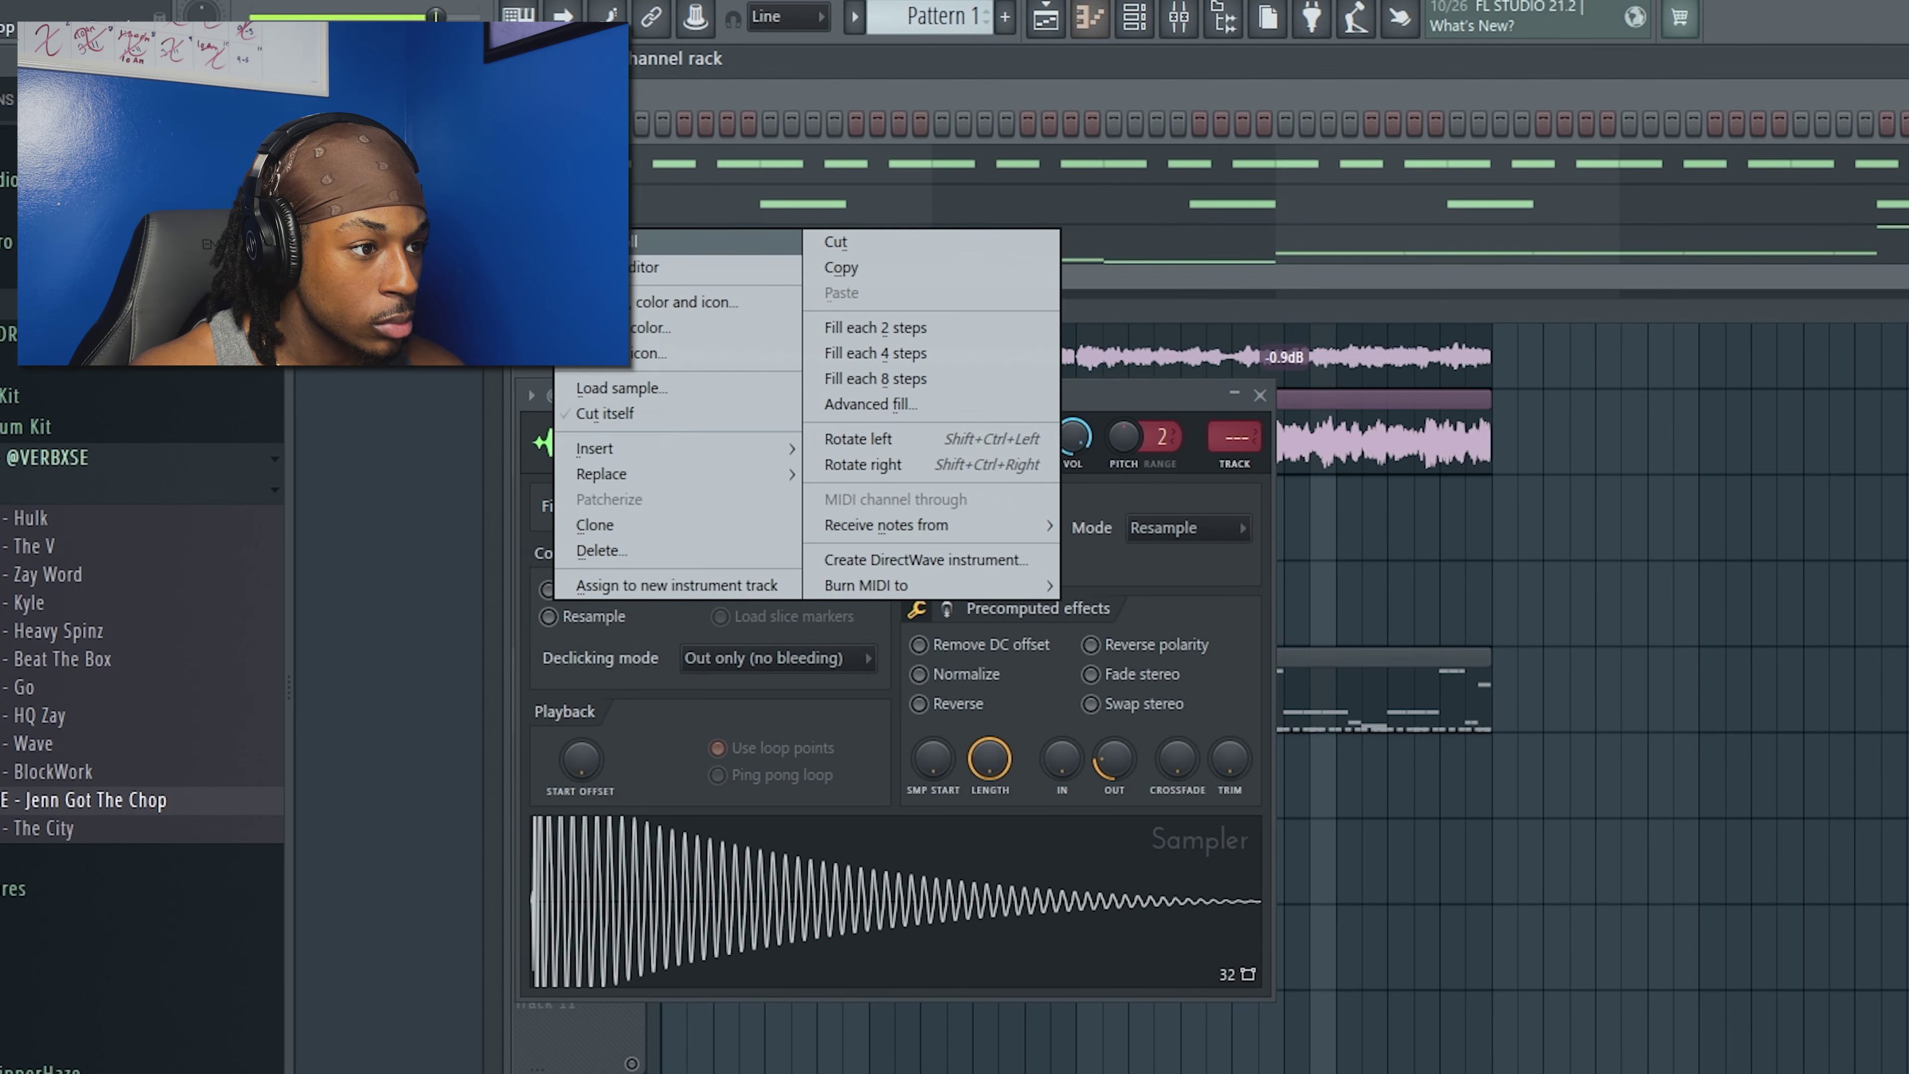
{"action": "left_click", "coordinate": [639, 242]}
{"action": "scroll", "coordinate": [1589, 823], "scroll_direction": "up", "scroll_amount": 4}
{"action": "left_click_drag", "start_coordinate": [1541, 674], "coordinate": [1331, 595]}
{"action": "key", "text": "ctrl+d"}
{"action": "scroll", "coordinate": [1893, 542], "scroll_direction": "down", "scroll_amount": 4}
{"action": "scroll", "coordinate": [1879, 549], "scroll_direction": "up", "scroll_amount": 2}
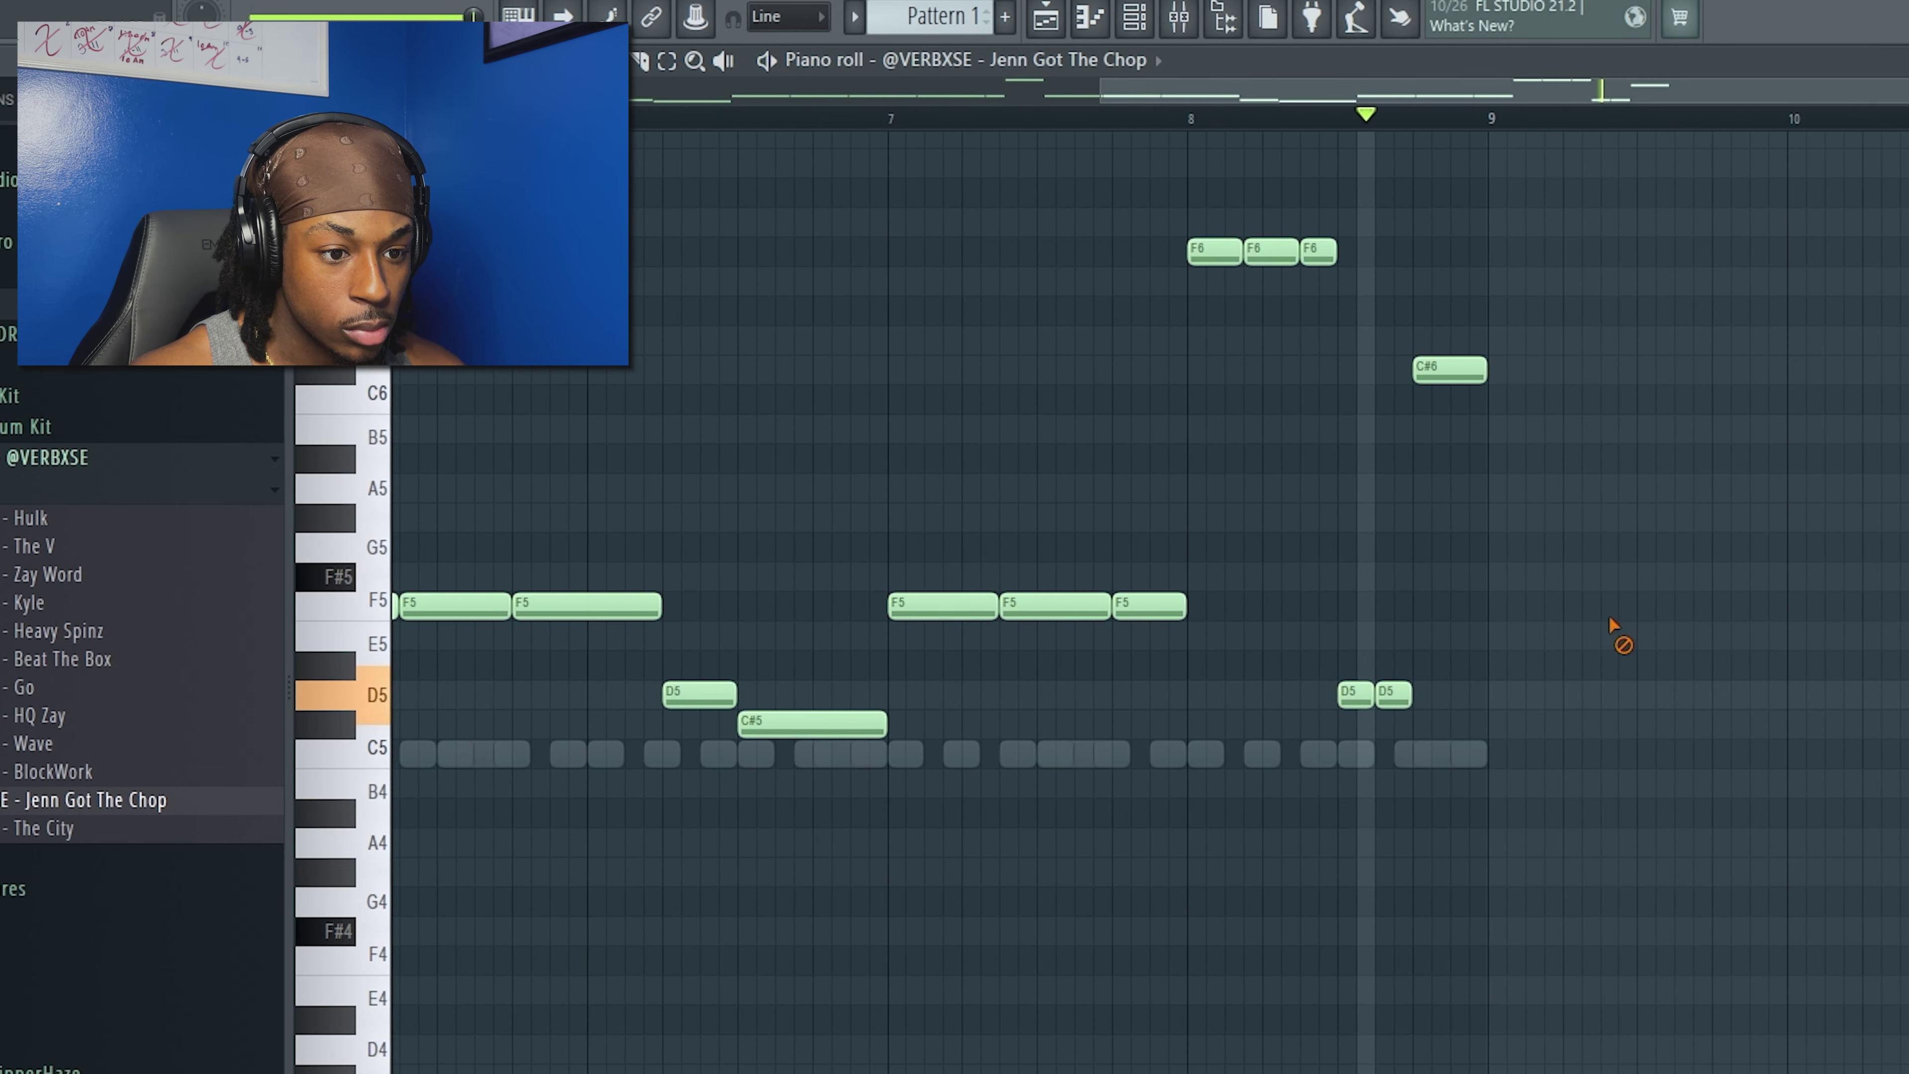
{"action": "scroll", "coordinate": [1496, 643], "scroll_direction": "down", "scroll_amount": 1}
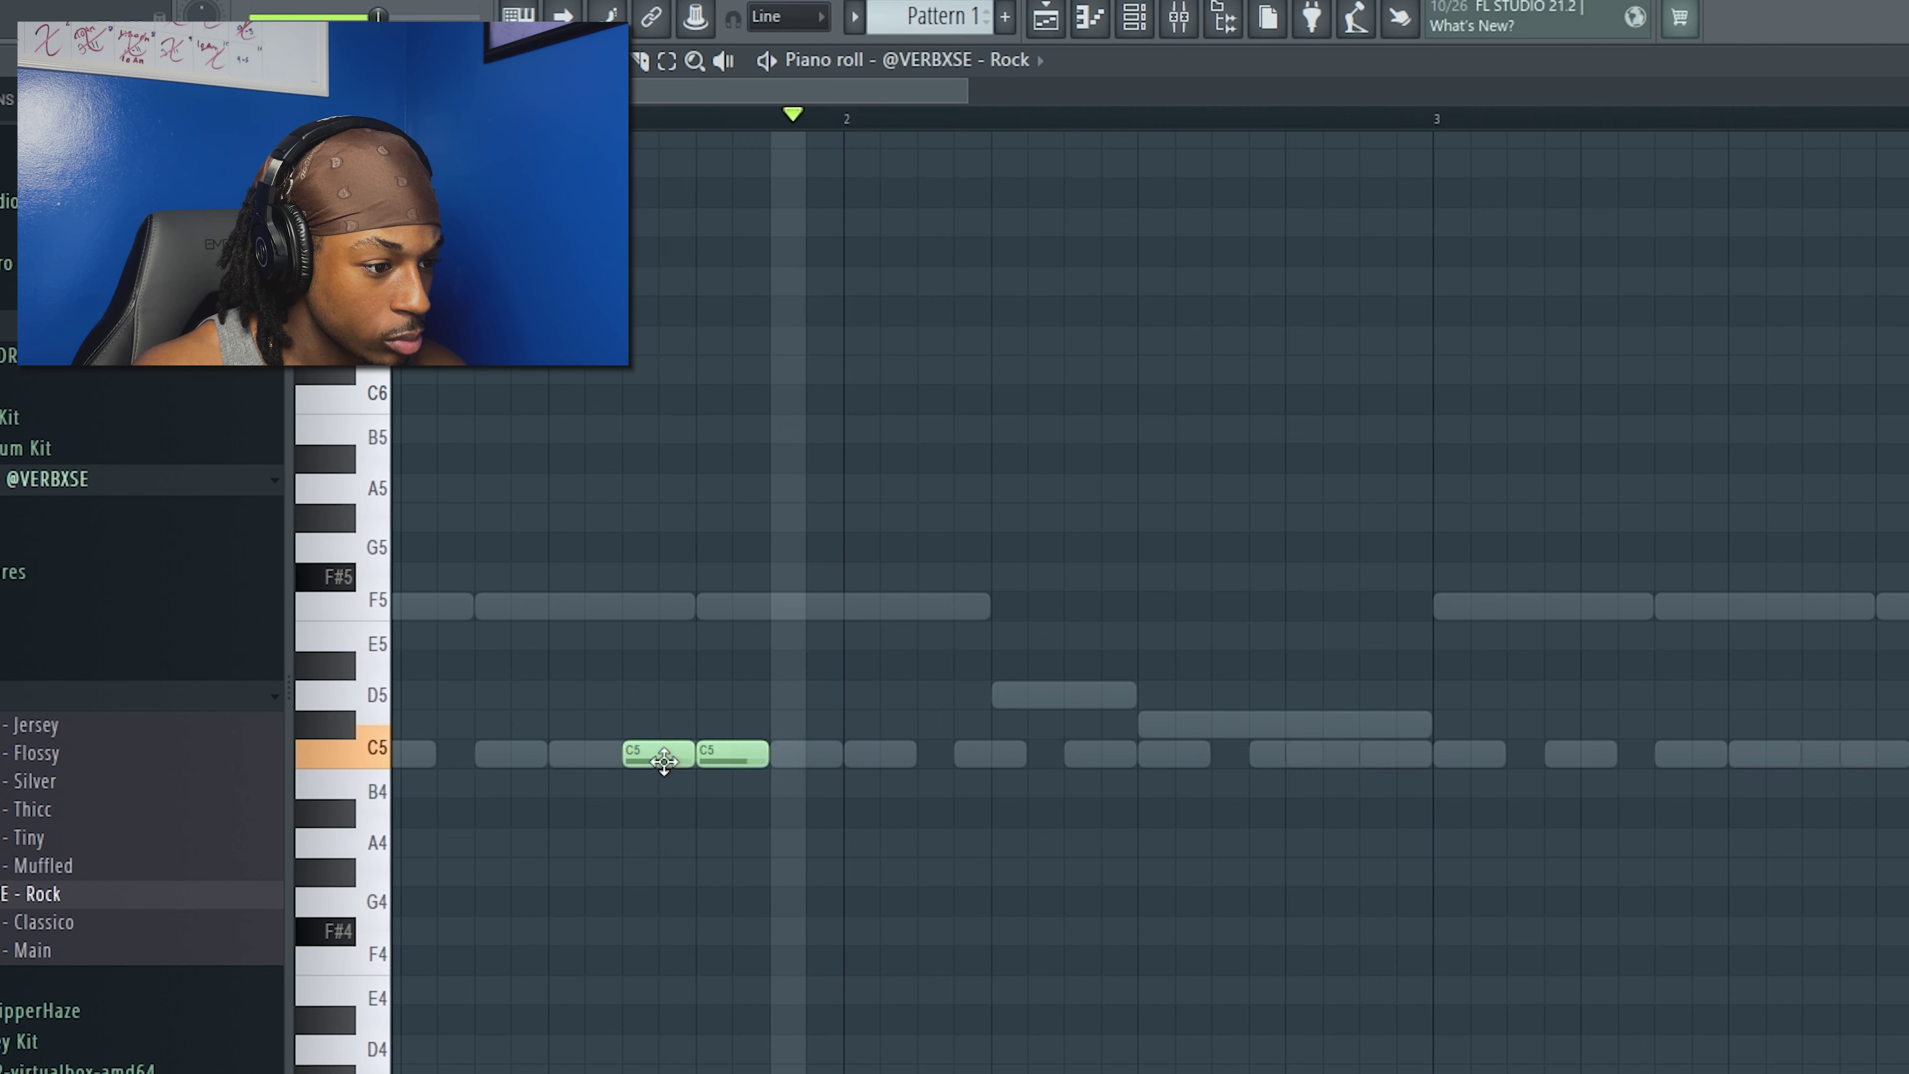
Undo the last edit in the Rock part and add a C5 note in bar 2.
{"action": "key", "text": "ctrl+z"}
{"action": "scroll", "coordinate": [918, 669], "scroll_direction": "down", "scroll_amount": 4}
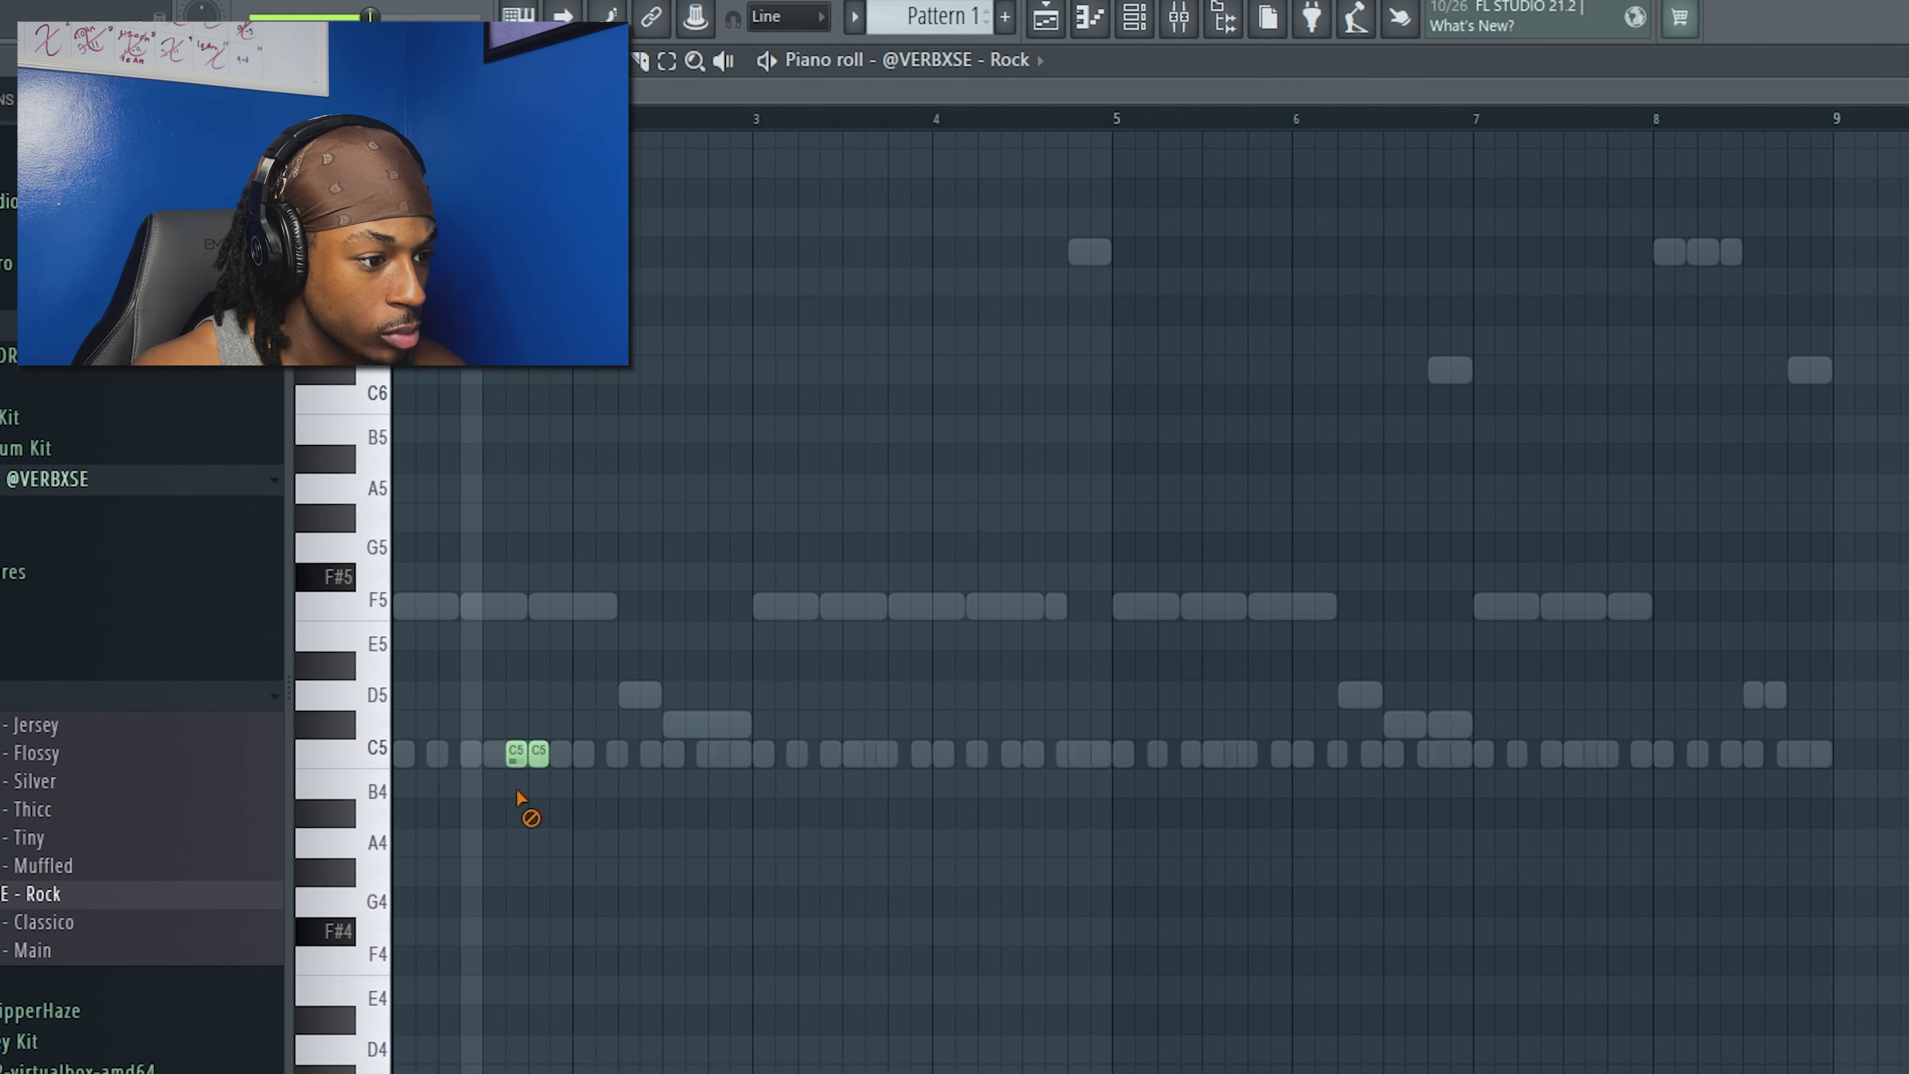
{"action": "scroll", "coordinate": [558, 793], "scroll_direction": "up", "scroll_amount": 3}
{"action": "key", "text": "ctrl+d"}
{"action": "left_click", "coordinate": [833, 755]}
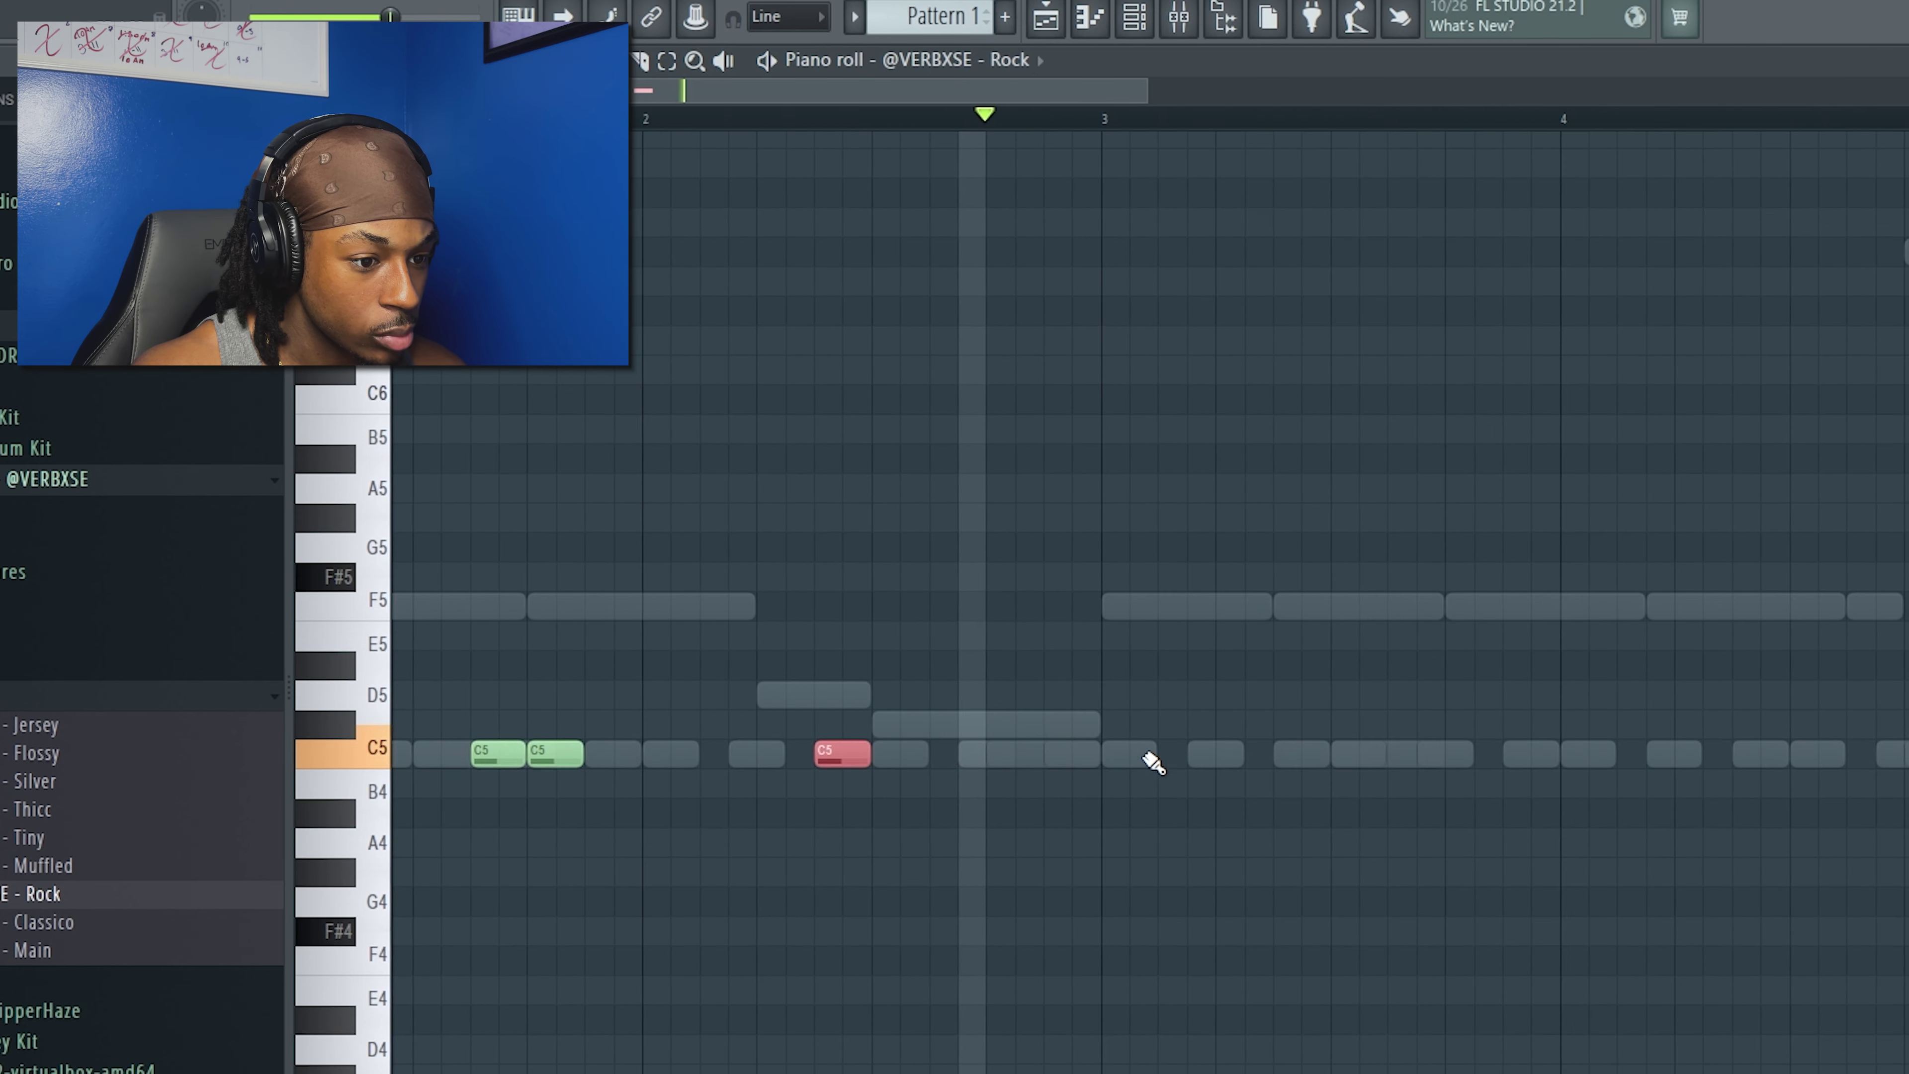
Select the C5 notes near the end of the Rock part and delete them.
{"action": "scroll", "coordinate": [1130, 755], "scroll_direction": "down", "scroll_amount": 3}
{"action": "left_click_drag", "start_coordinate": [1444, 265], "coordinate": [1882, 143]}
{"action": "left_click_drag", "start_coordinate": [1905, 821], "coordinate": [1766, 663]}
{"action": "key", "text": "Delete"}
In the In The Party part, duplicate the four-note C5 roll in bar 2 and raise the copy to G5.
{"action": "scroll", "coordinate": [940, 779], "scroll_direction": "up", "scroll_amount": 3}
{"action": "left_click_drag", "start_coordinate": [1107, 759], "coordinate": [1261, 776]}
{"action": "key", "text": "ctrl+b"}
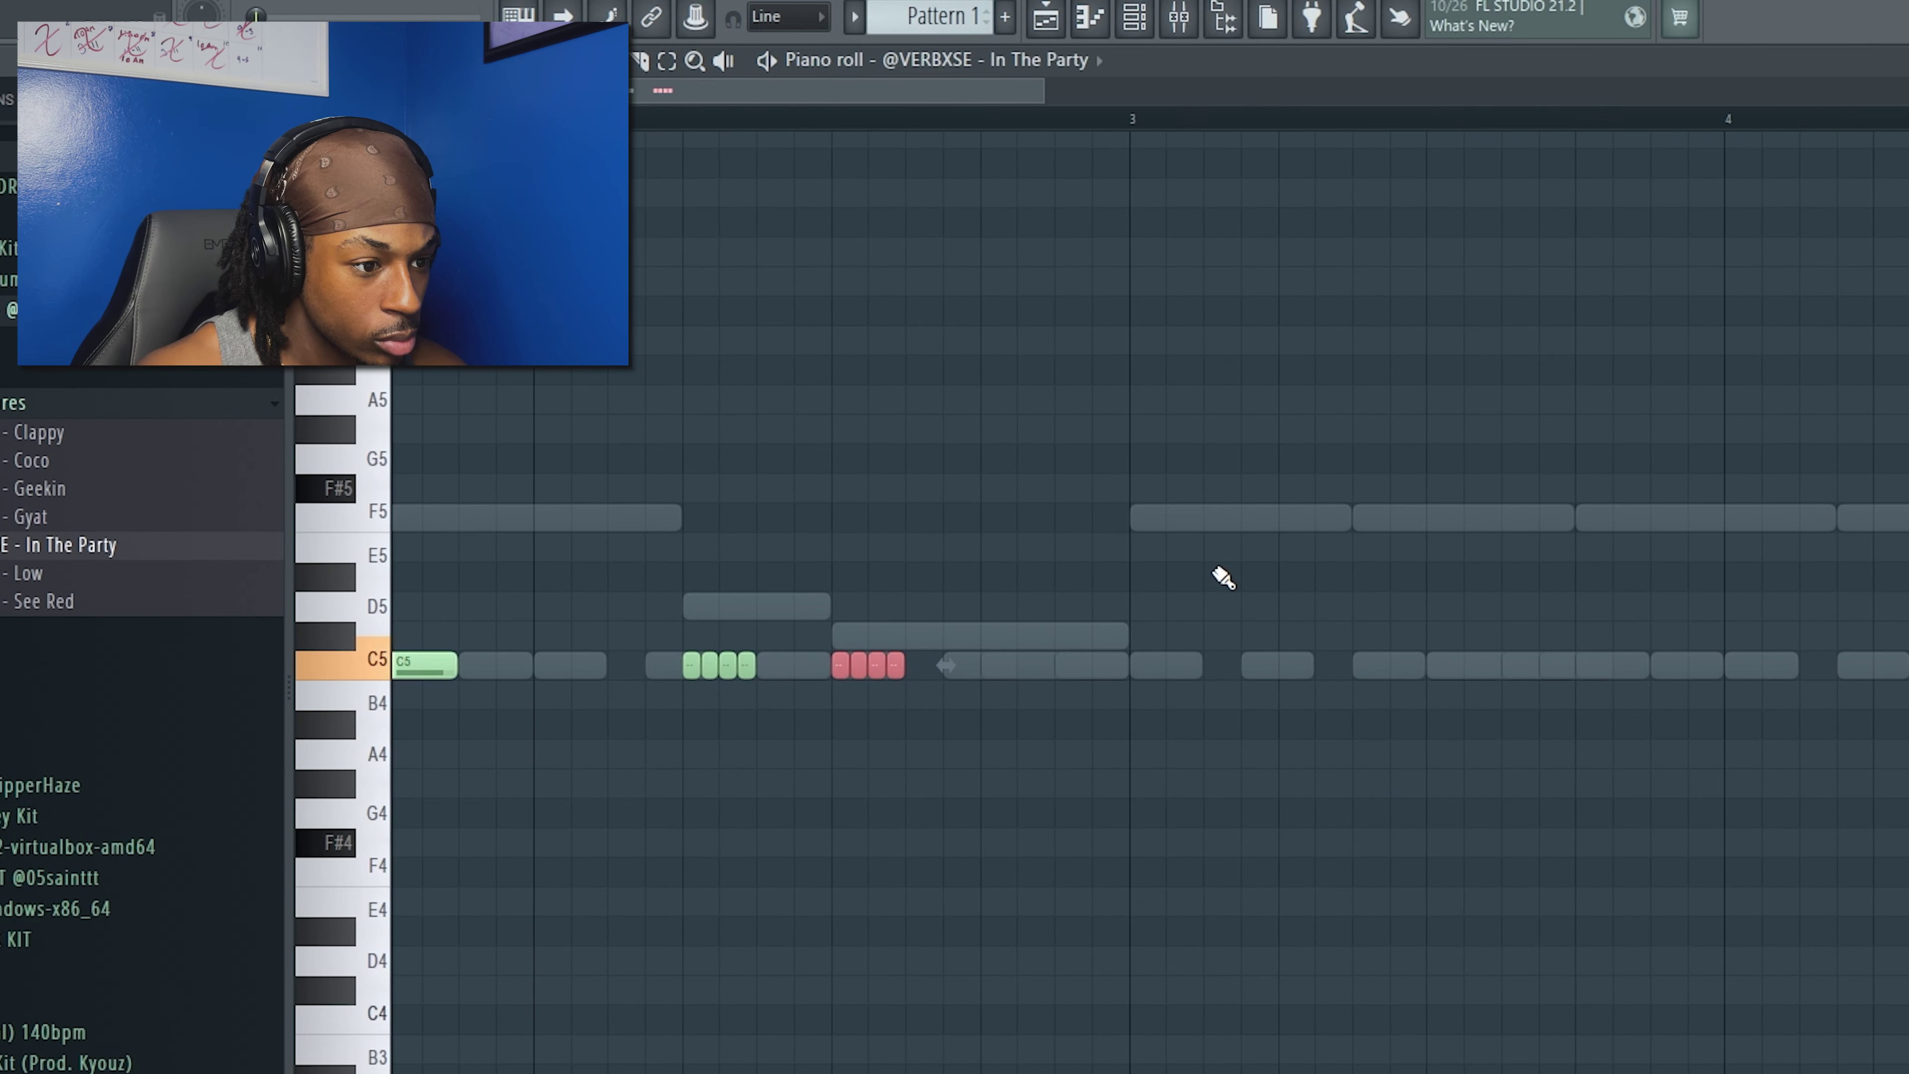
{"action": "left_click_drag", "start_coordinate": [894, 667], "coordinate": [896, 447]}
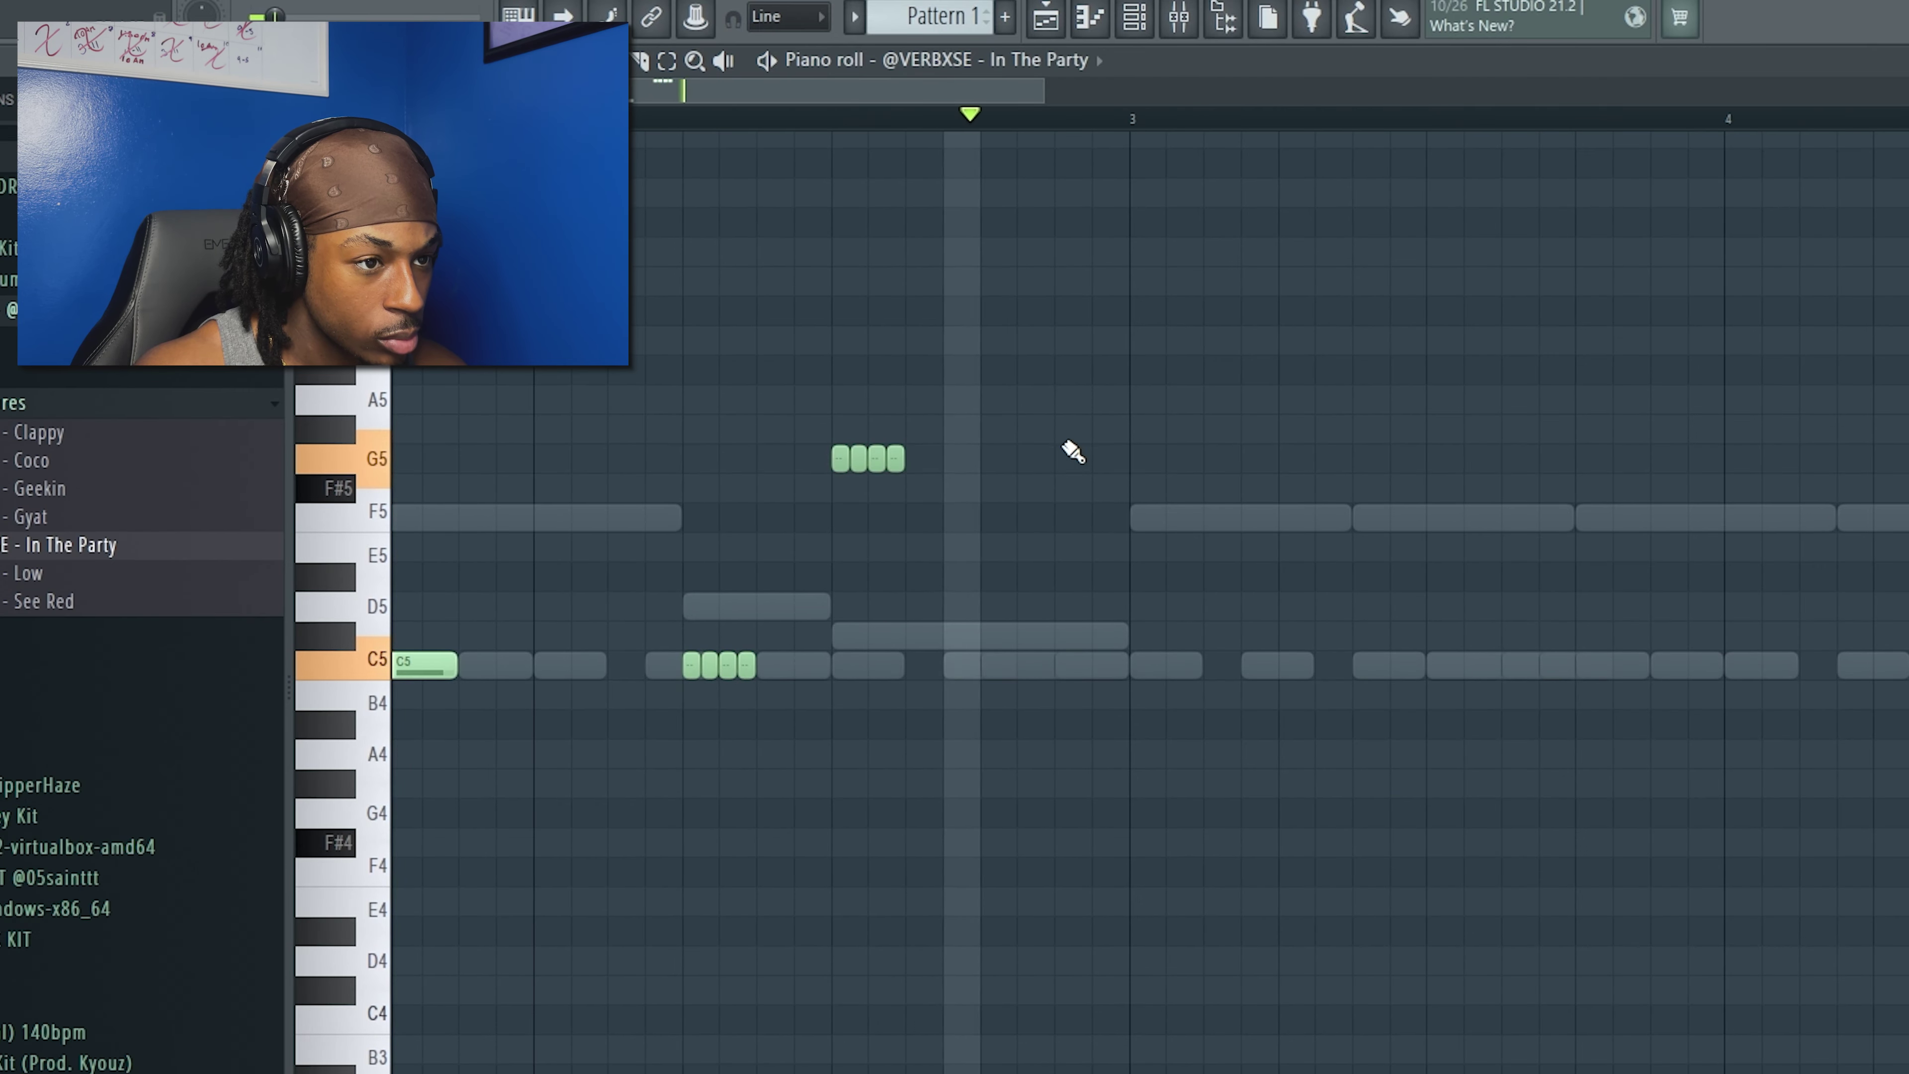
Repeat the two-bar In The Party phrase across bars 3 to 8.
{"action": "scroll", "coordinate": [768, 138], "scroll_direction": "down", "scroll_amount": 4}
{"action": "left_click_drag", "start_coordinate": [748, 120], "coordinate": [1065, 121]}
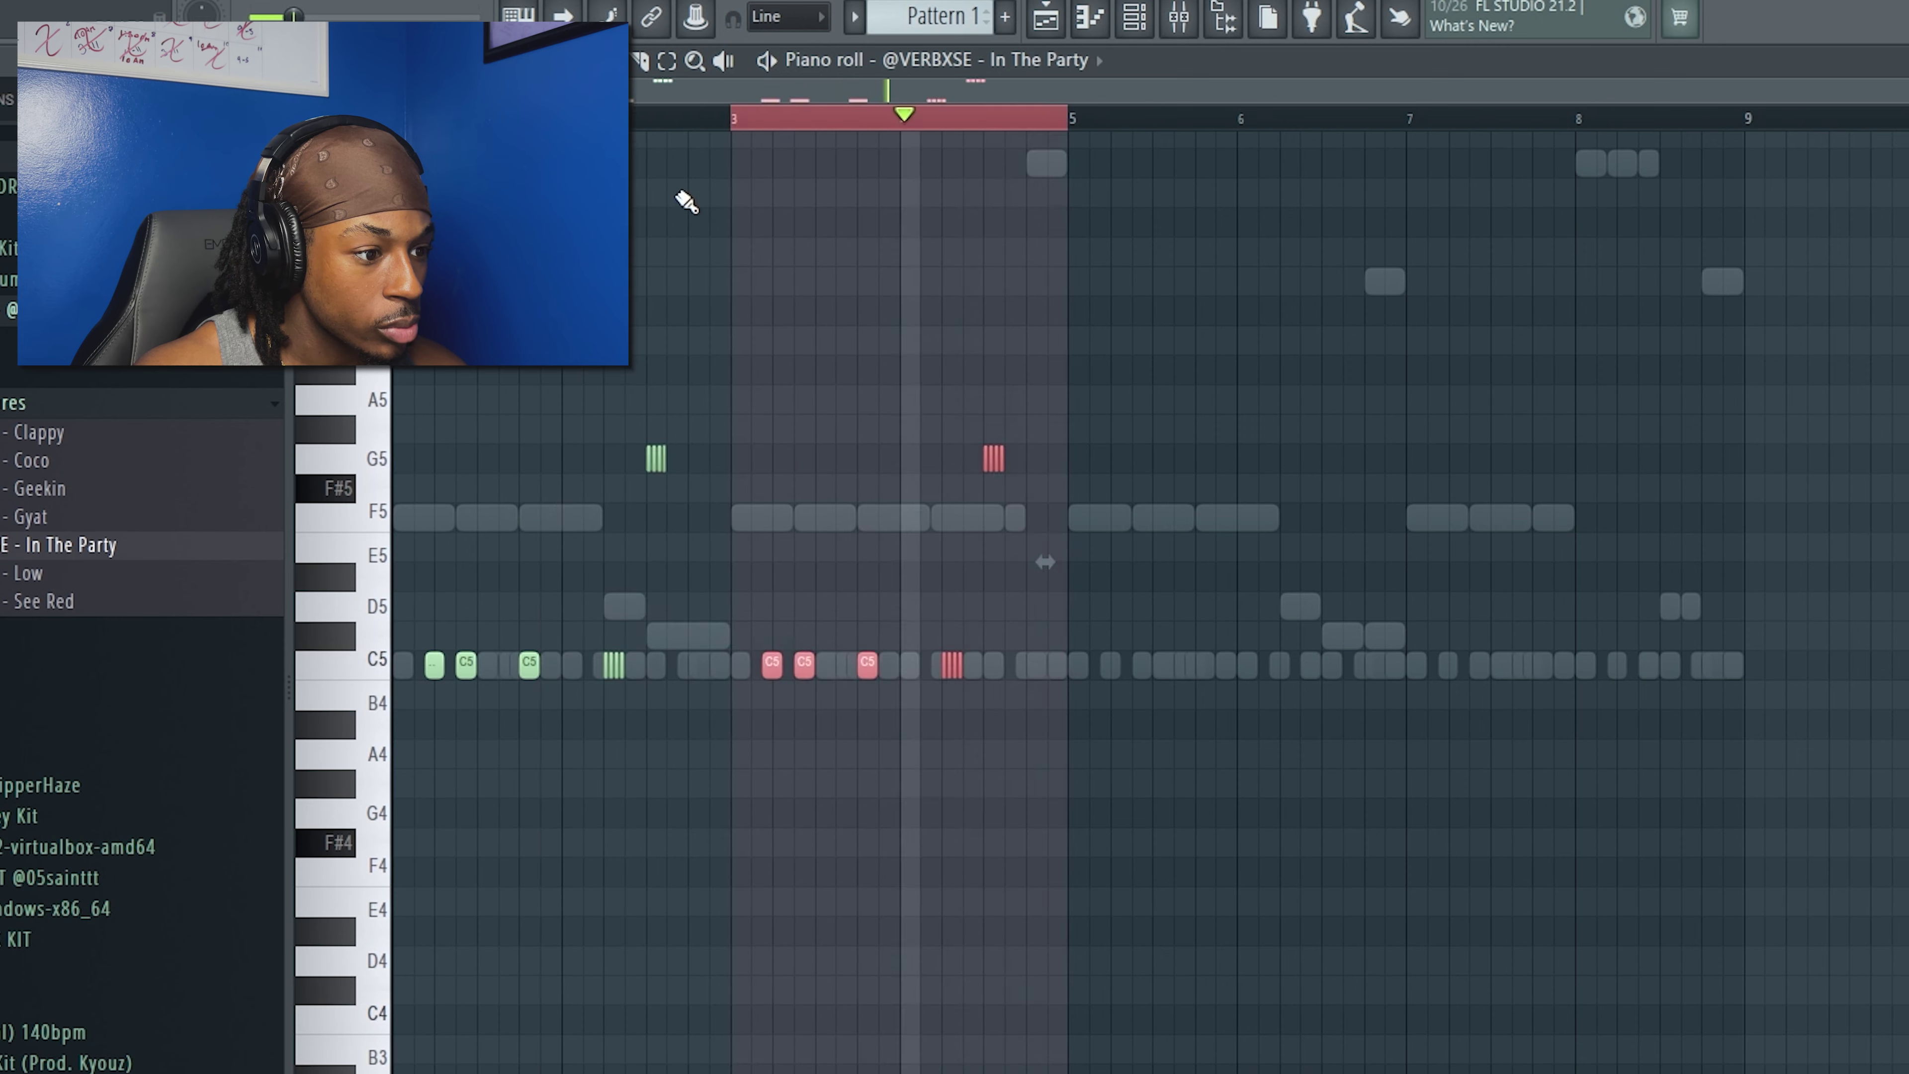
{"action": "key", "text": "ctrl+b"}
{"action": "key", "text": "ctrl+b"}
Add F#5 notes over the second half of bar 8 in the In The Party part.
{"action": "left_click_drag", "start_coordinate": [1406, 120], "coordinate": [1483, 140]}
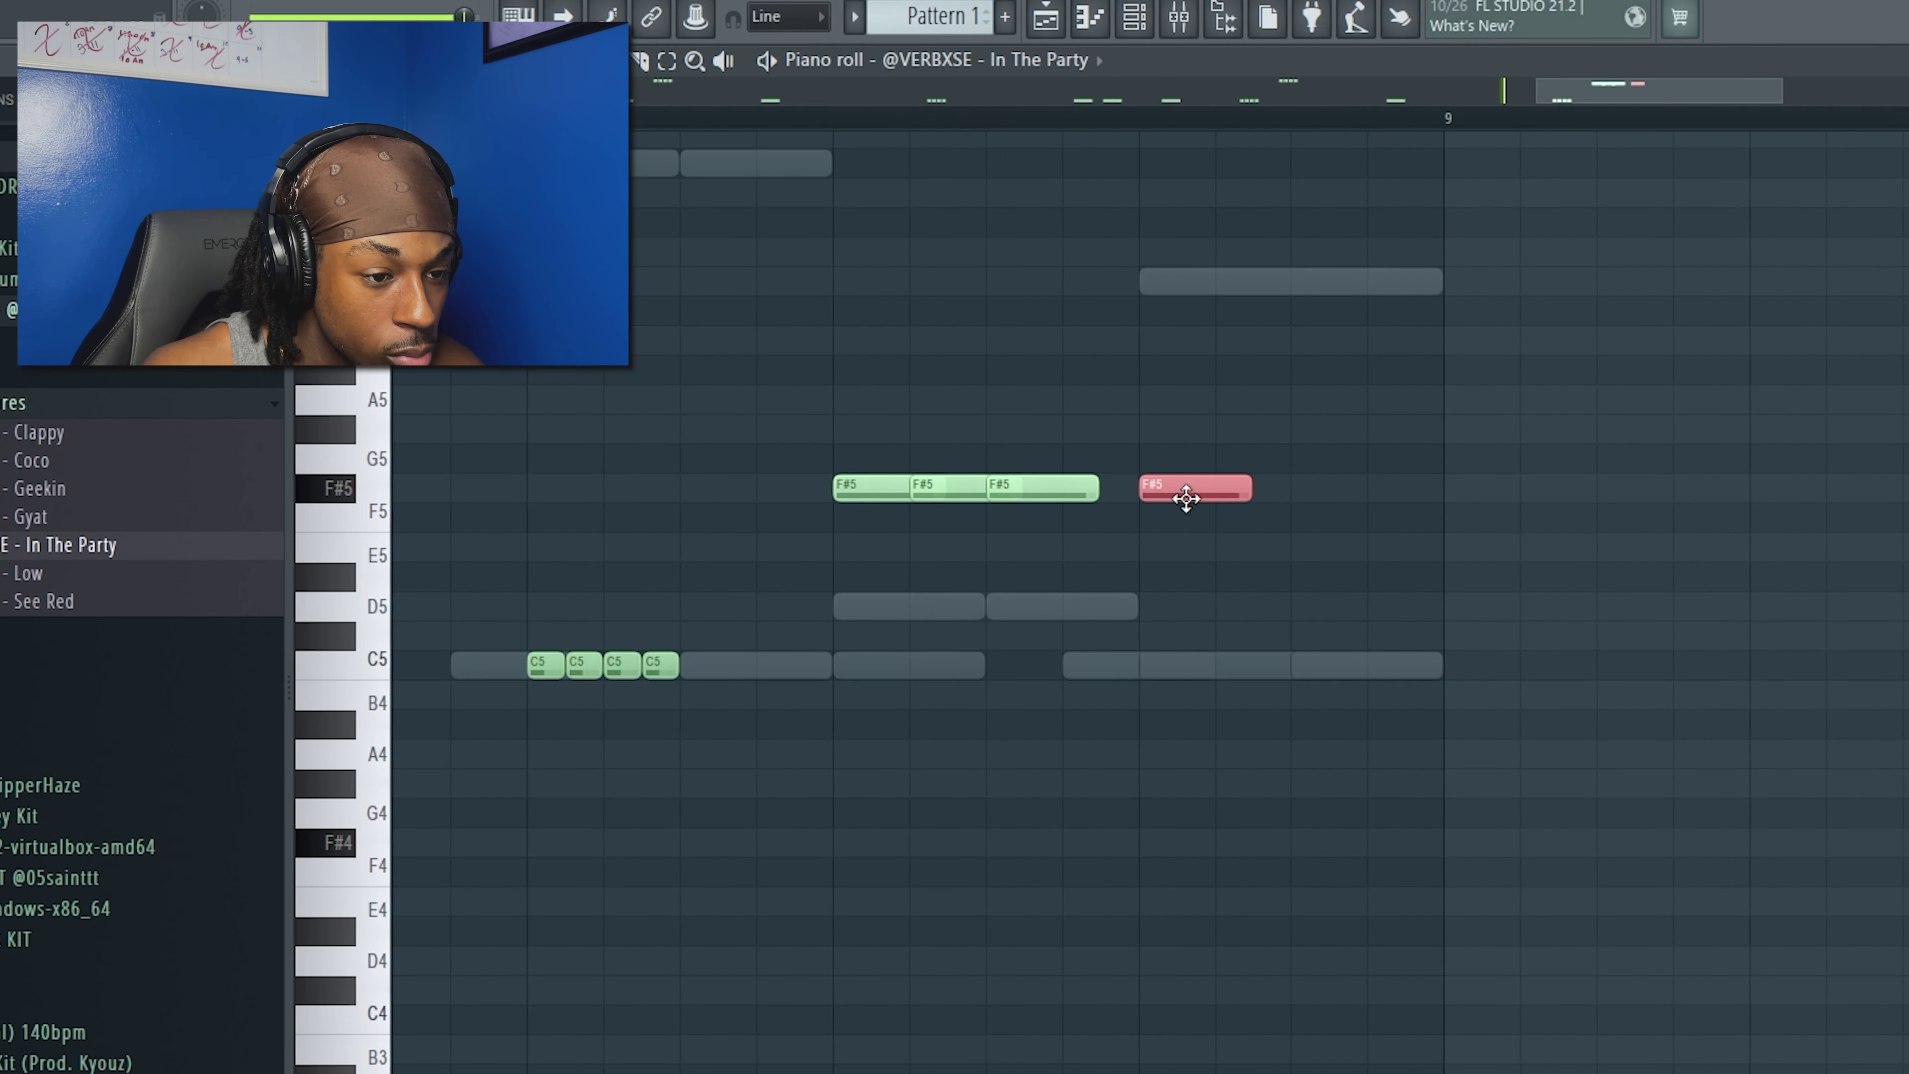
{"action": "left_click", "coordinate": [1299, 492]}
{"action": "scroll", "coordinate": [1695, 572], "scroll_direction": "down", "scroll_amount": 3}
{"action": "left_click_drag", "start_coordinate": [1879, 651], "coordinate": [1207, 426]}
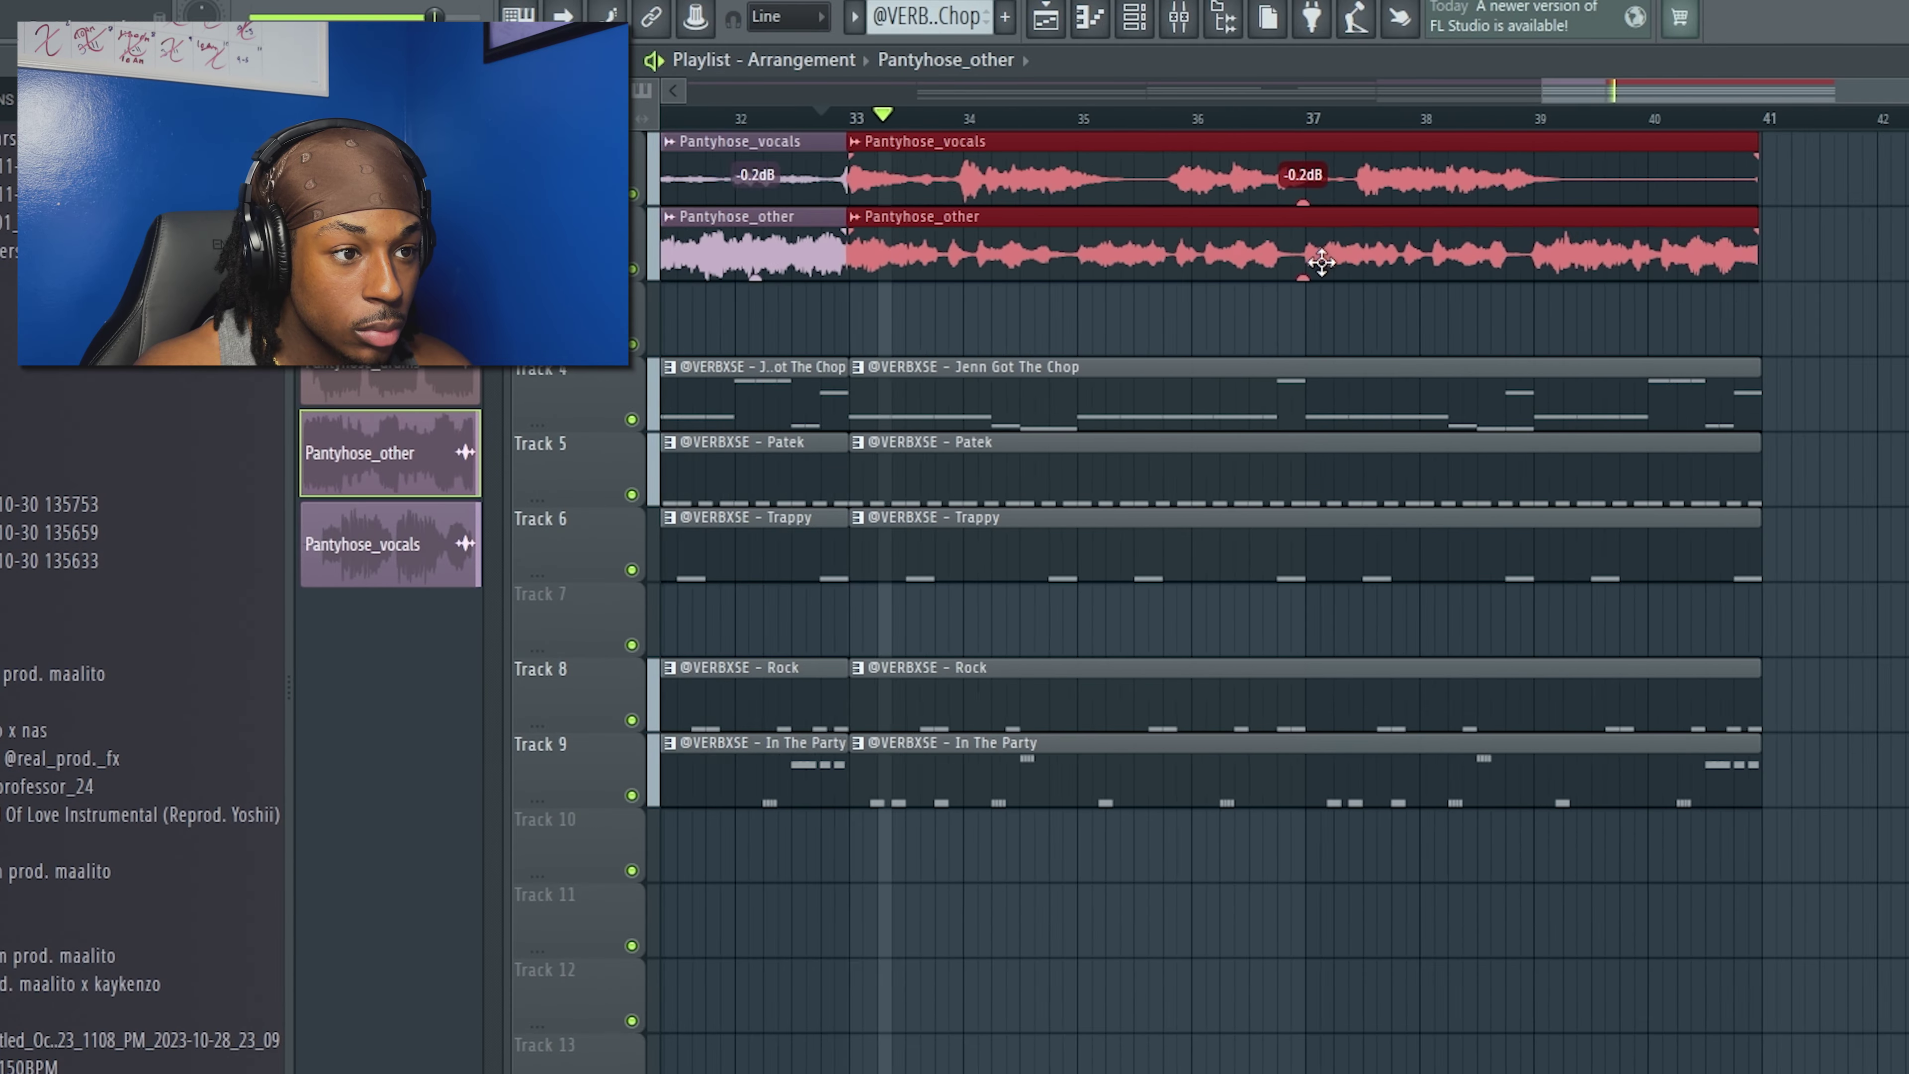
Trim the start of the Jenn Got The Chop clip at bar 33 to just before bar 34.
{"action": "scroll", "coordinate": [1186, 239], "scroll_direction": "up", "scroll_amount": 3}
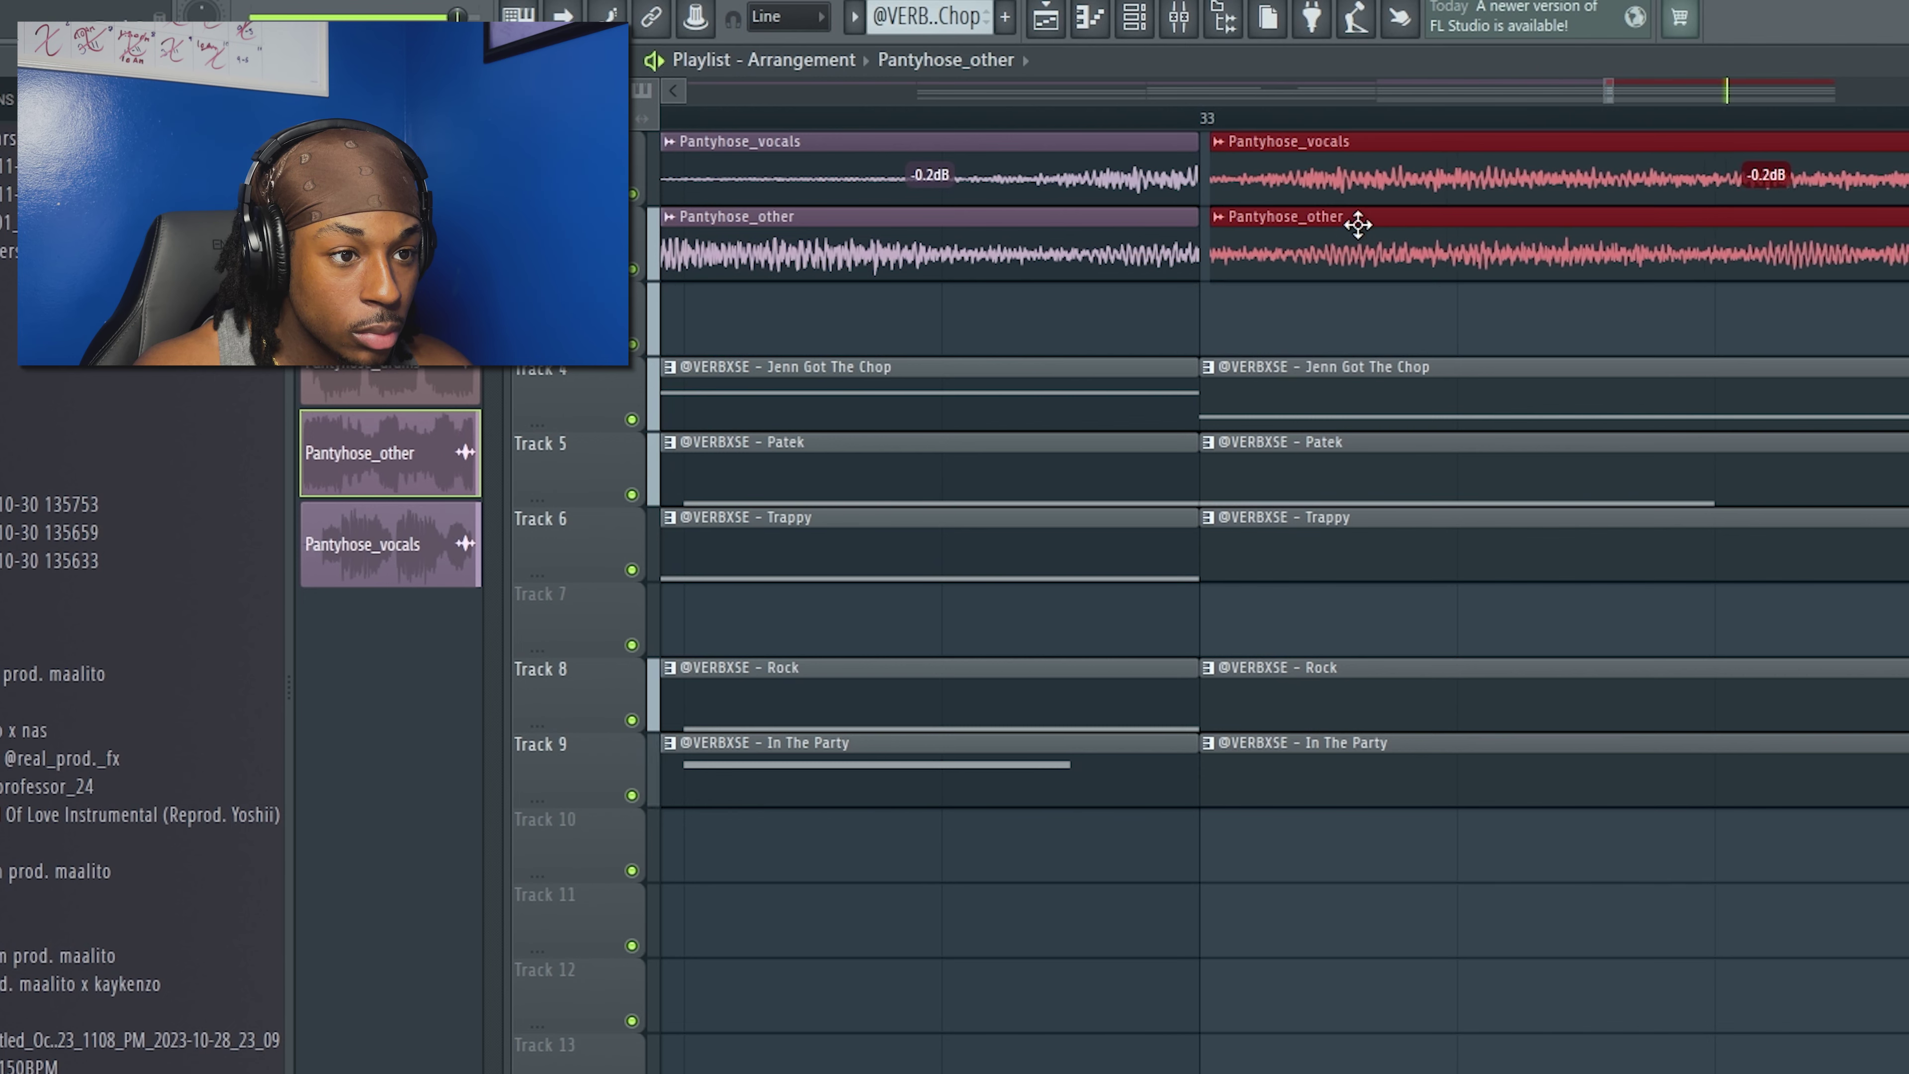
{"action": "scroll", "coordinate": [1393, 320], "scroll_direction": "down", "scroll_amount": 4}
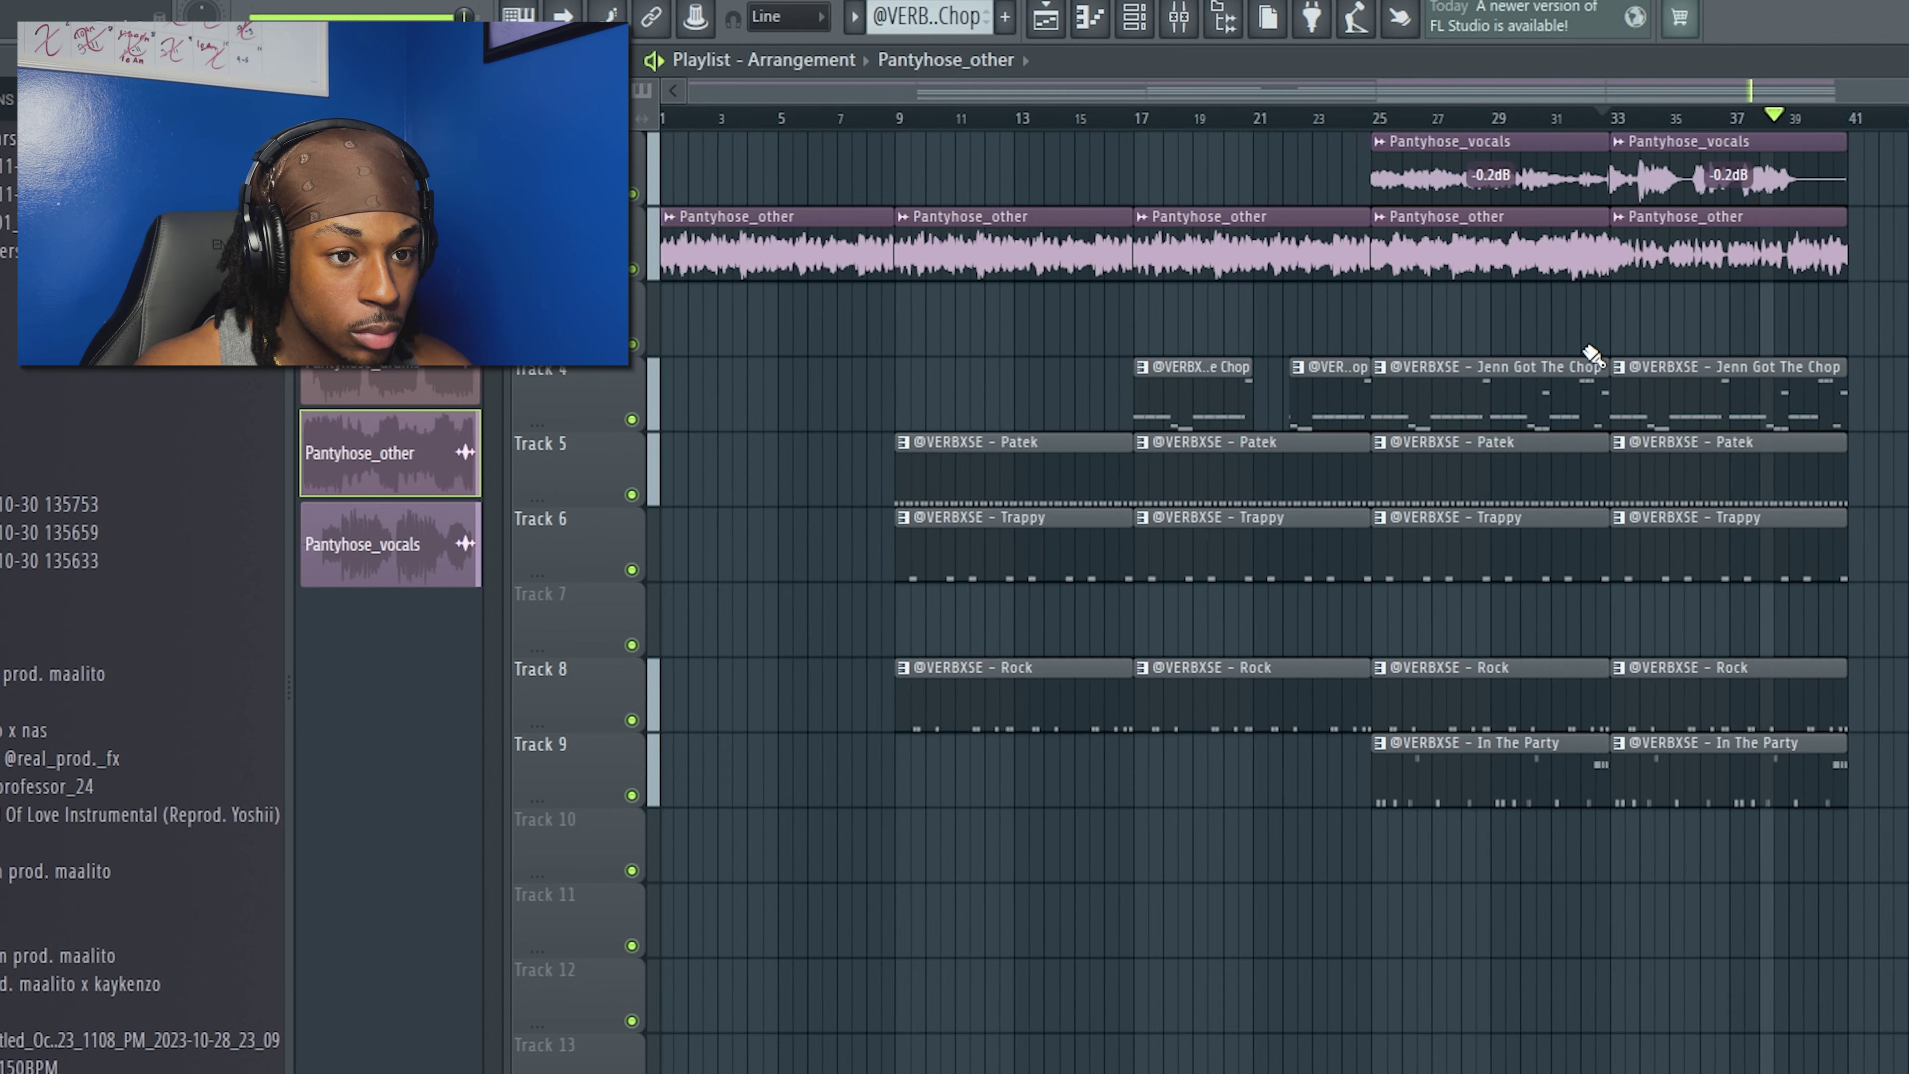
{"action": "left_click_drag", "start_coordinate": [1113, 412], "coordinate": [1172, 412]}
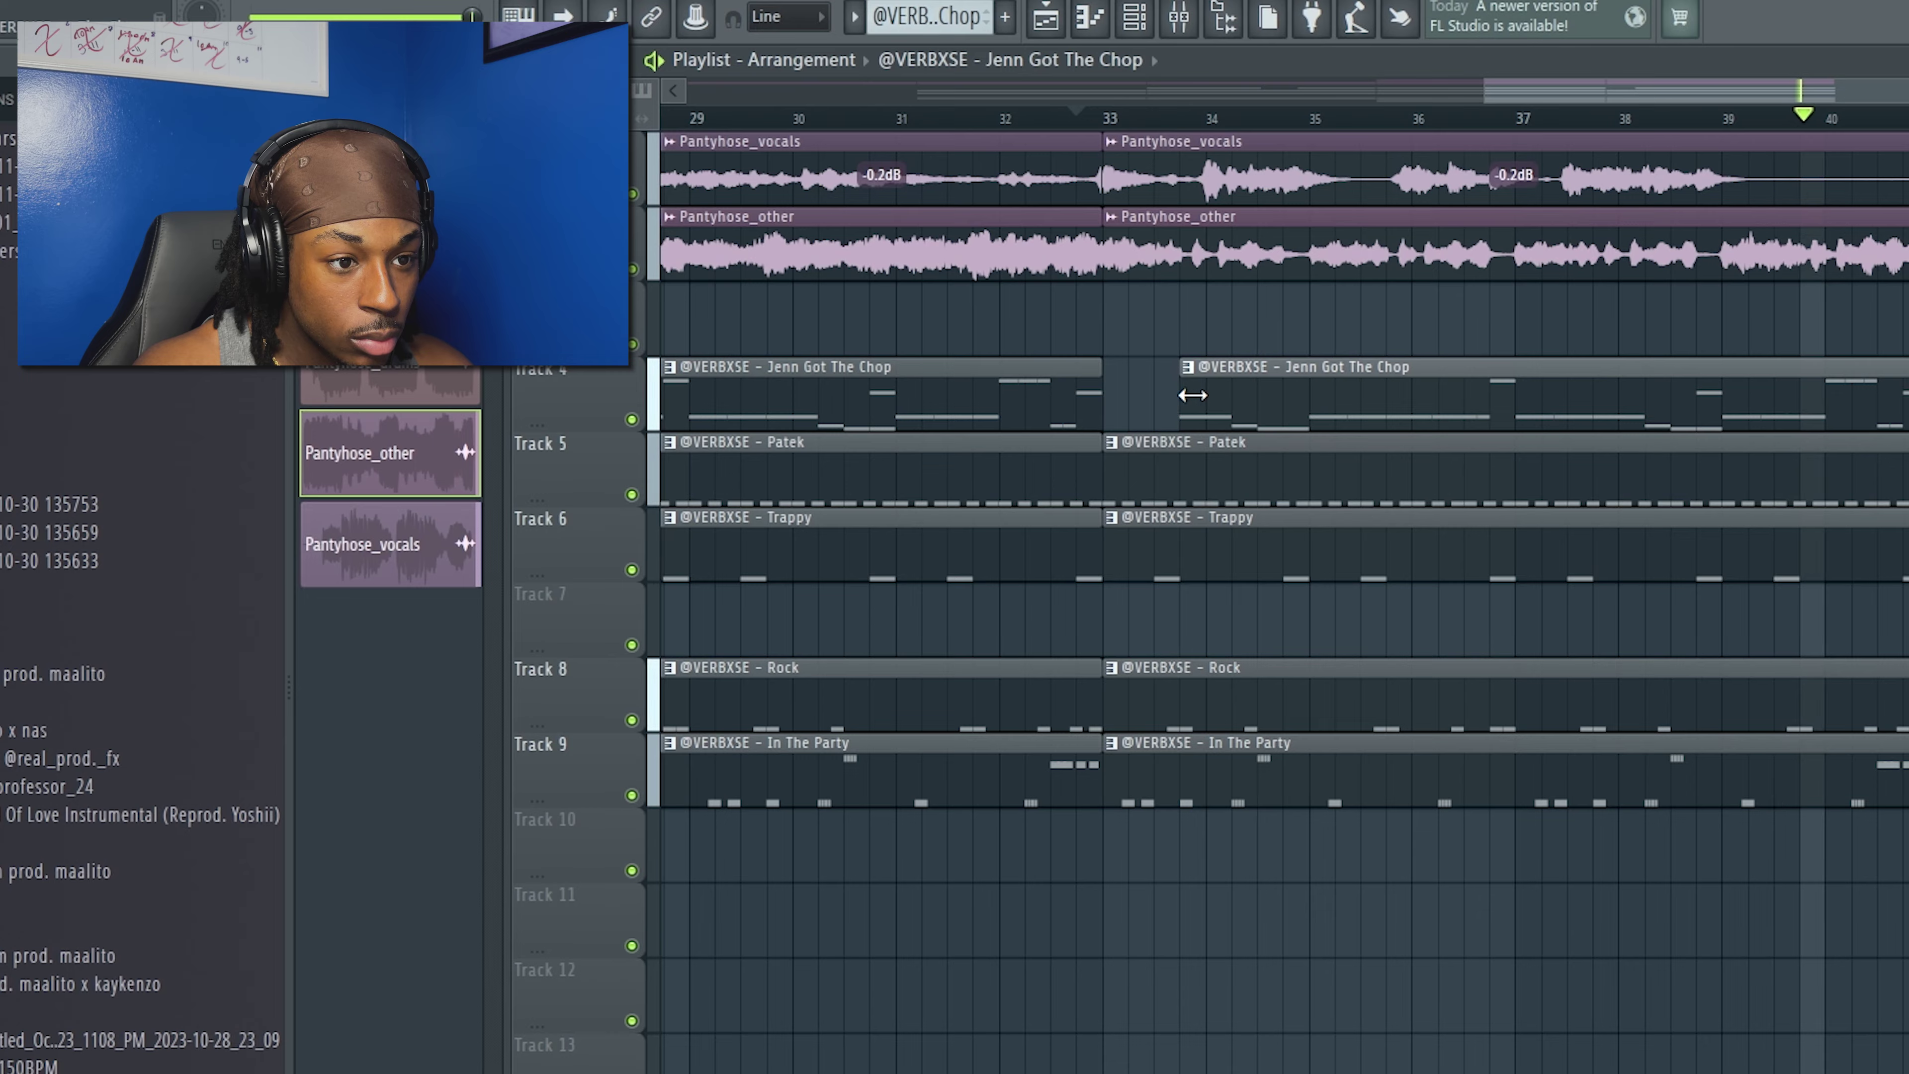
Duplicate the arrangement section from bar 33 to bar 41 so that the copy runs to bar 49.
{"action": "scroll", "coordinate": [1760, 333], "scroll_direction": "down", "scroll_amount": 4}
{"action": "scroll", "coordinate": [1755, 305], "scroll_direction": "up", "scroll_amount": 3}
{"action": "key", "text": "ctrl+b"}
{"action": "scroll", "coordinate": [1834, 249], "scroll_direction": "up", "scroll_amount": 8}
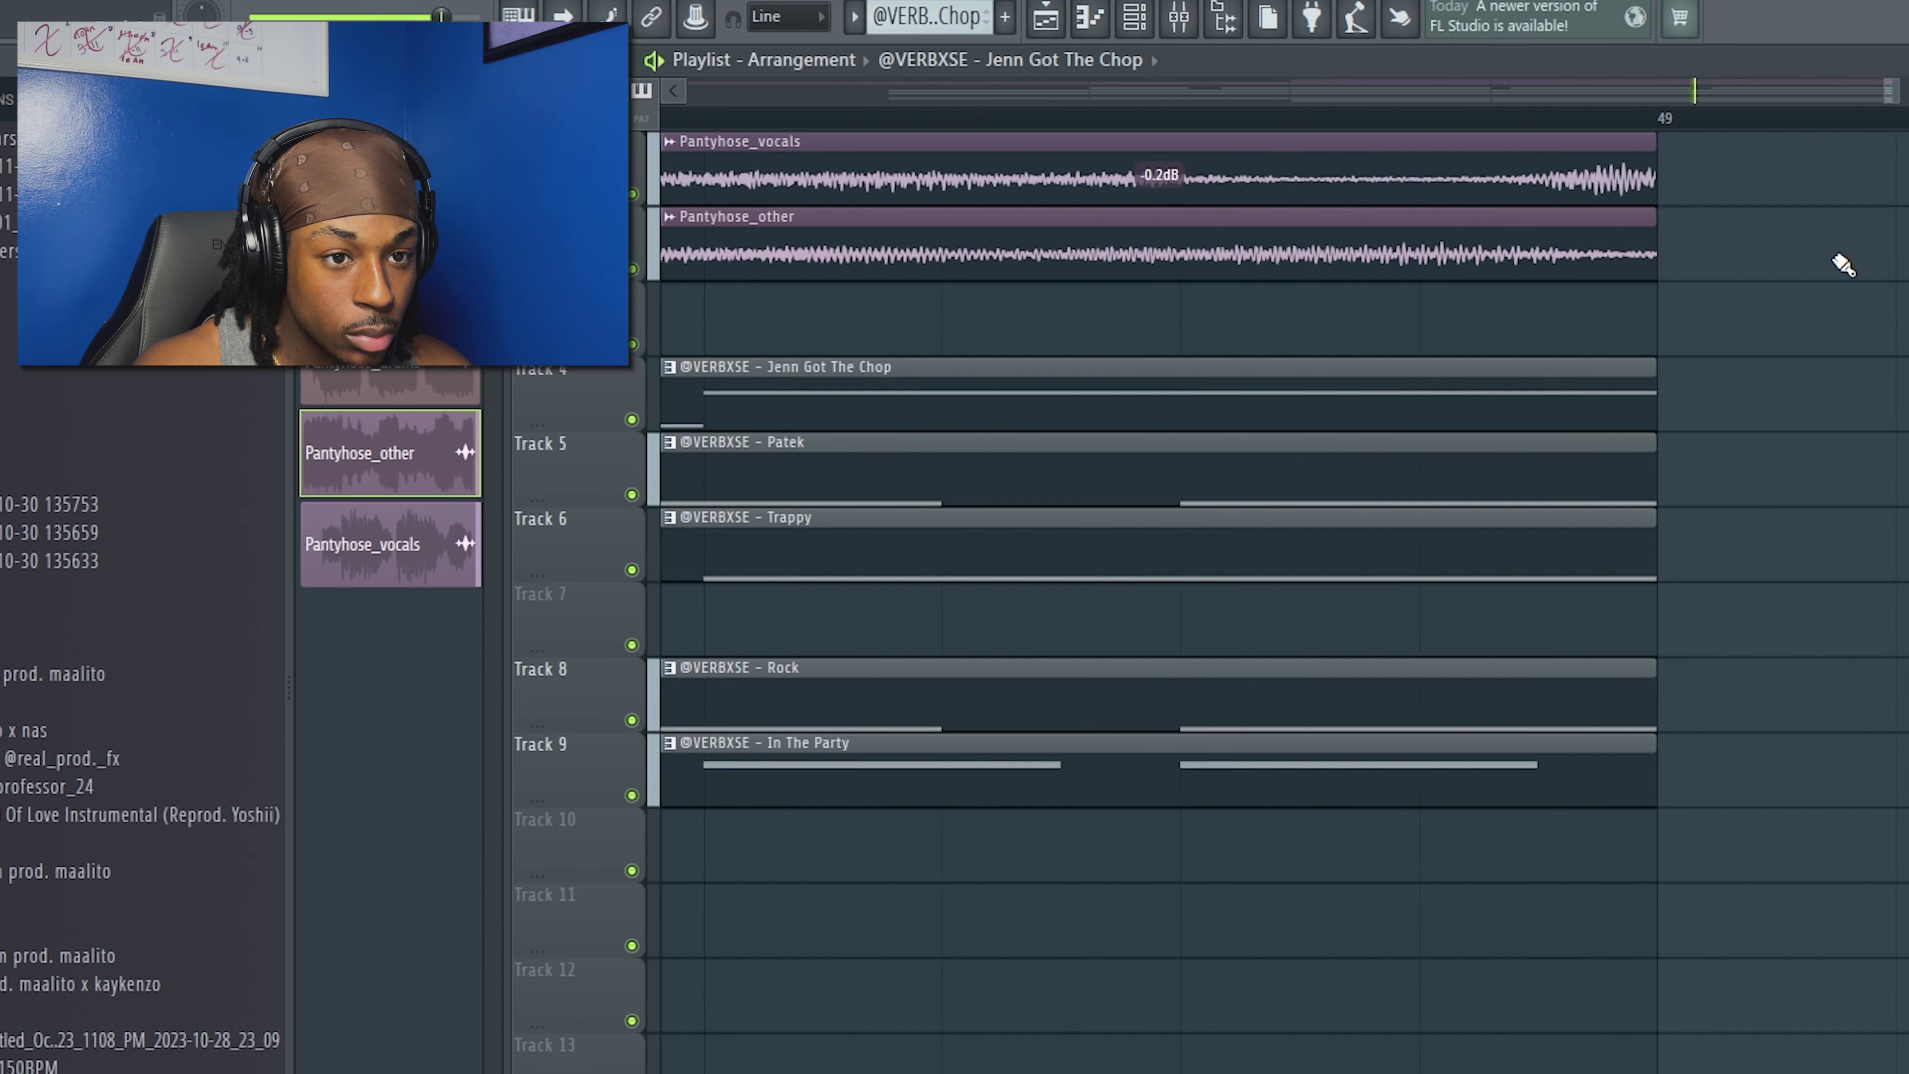
{"action": "scroll", "coordinate": [1844, 259], "scroll_direction": "up", "scroll_amount": 5}
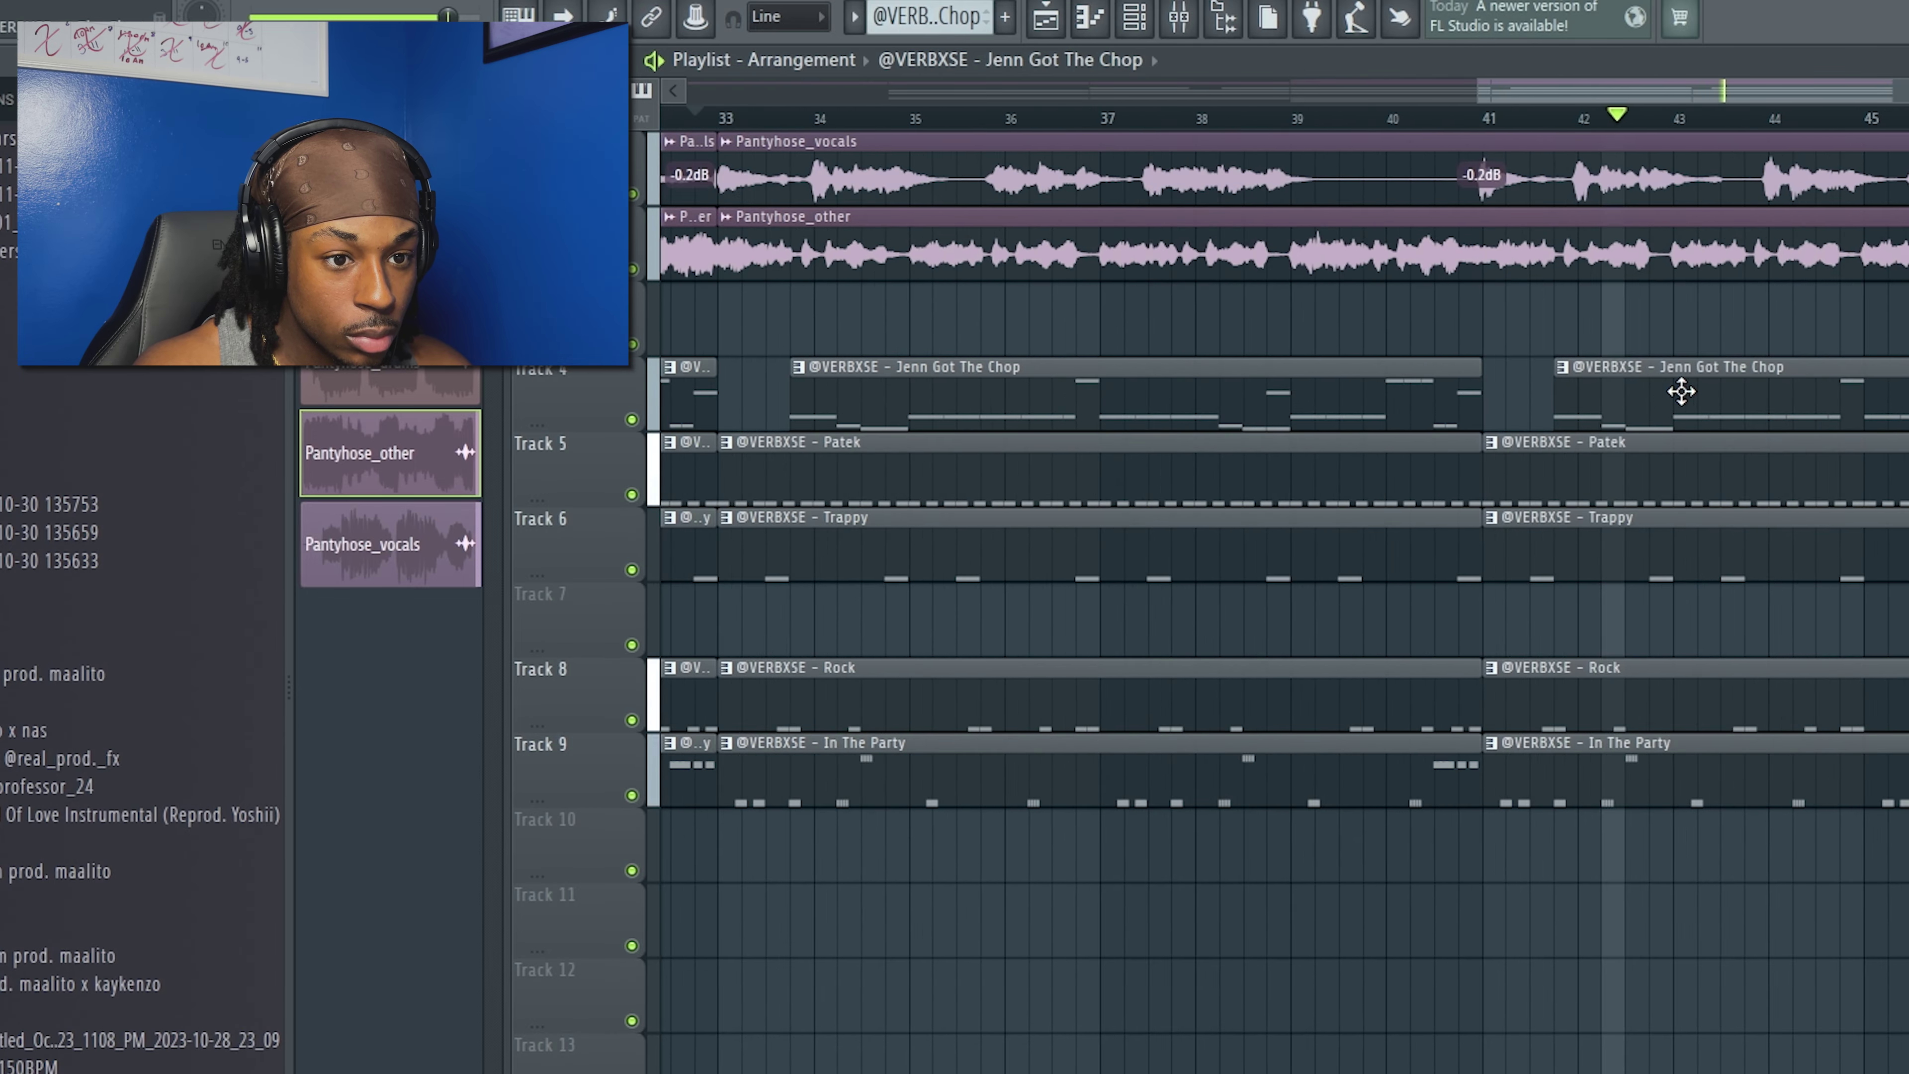
Slice the last Jenn Got The Chop clip at bars 44, 45 and 48, removing the piece between bars 44 and 45.
{"action": "scroll", "coordinate": [1759, 383], "scroll_direction": "down", "scroll_amount": 4}
{"action": "scroll", "coordinate": [1728, 406], "scroll_direction": "up", "scroll_amount": 6}
{"action": "key", "text": "c"}
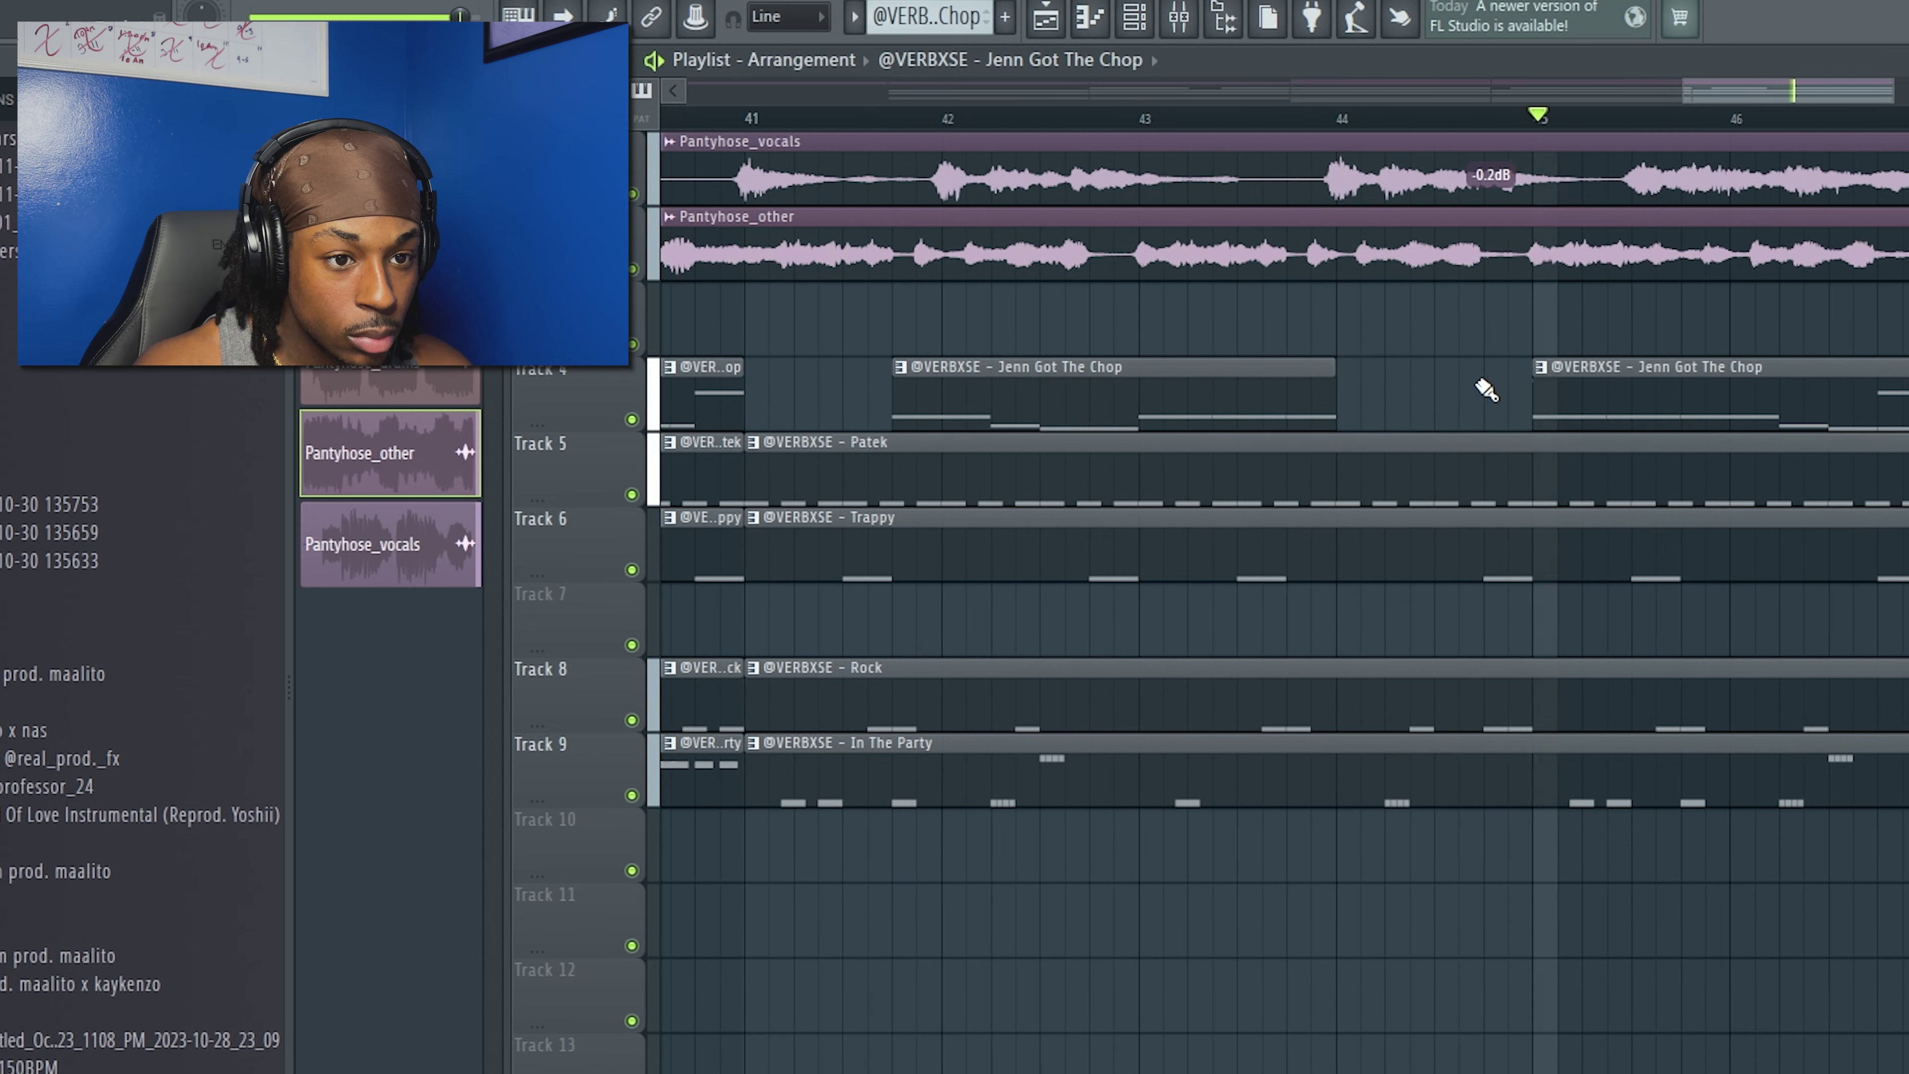
{"action": "scroll", "coordinate": [1687, 366], "scroll_direction": "down", "scroll_amount": 6}
{"action": "scroll", "coordinate": [1687, 367], "scroll_direction": "up", "scroll_amount": 4}
{"action": "scroll", "coordinate": [1687, 366], "scroll_direction": "down", "scroll_amount": 4}
{"action": "scroll", "coordinate": [1687, 366], "scroll_direction": "up", "scroll_amount": 3}
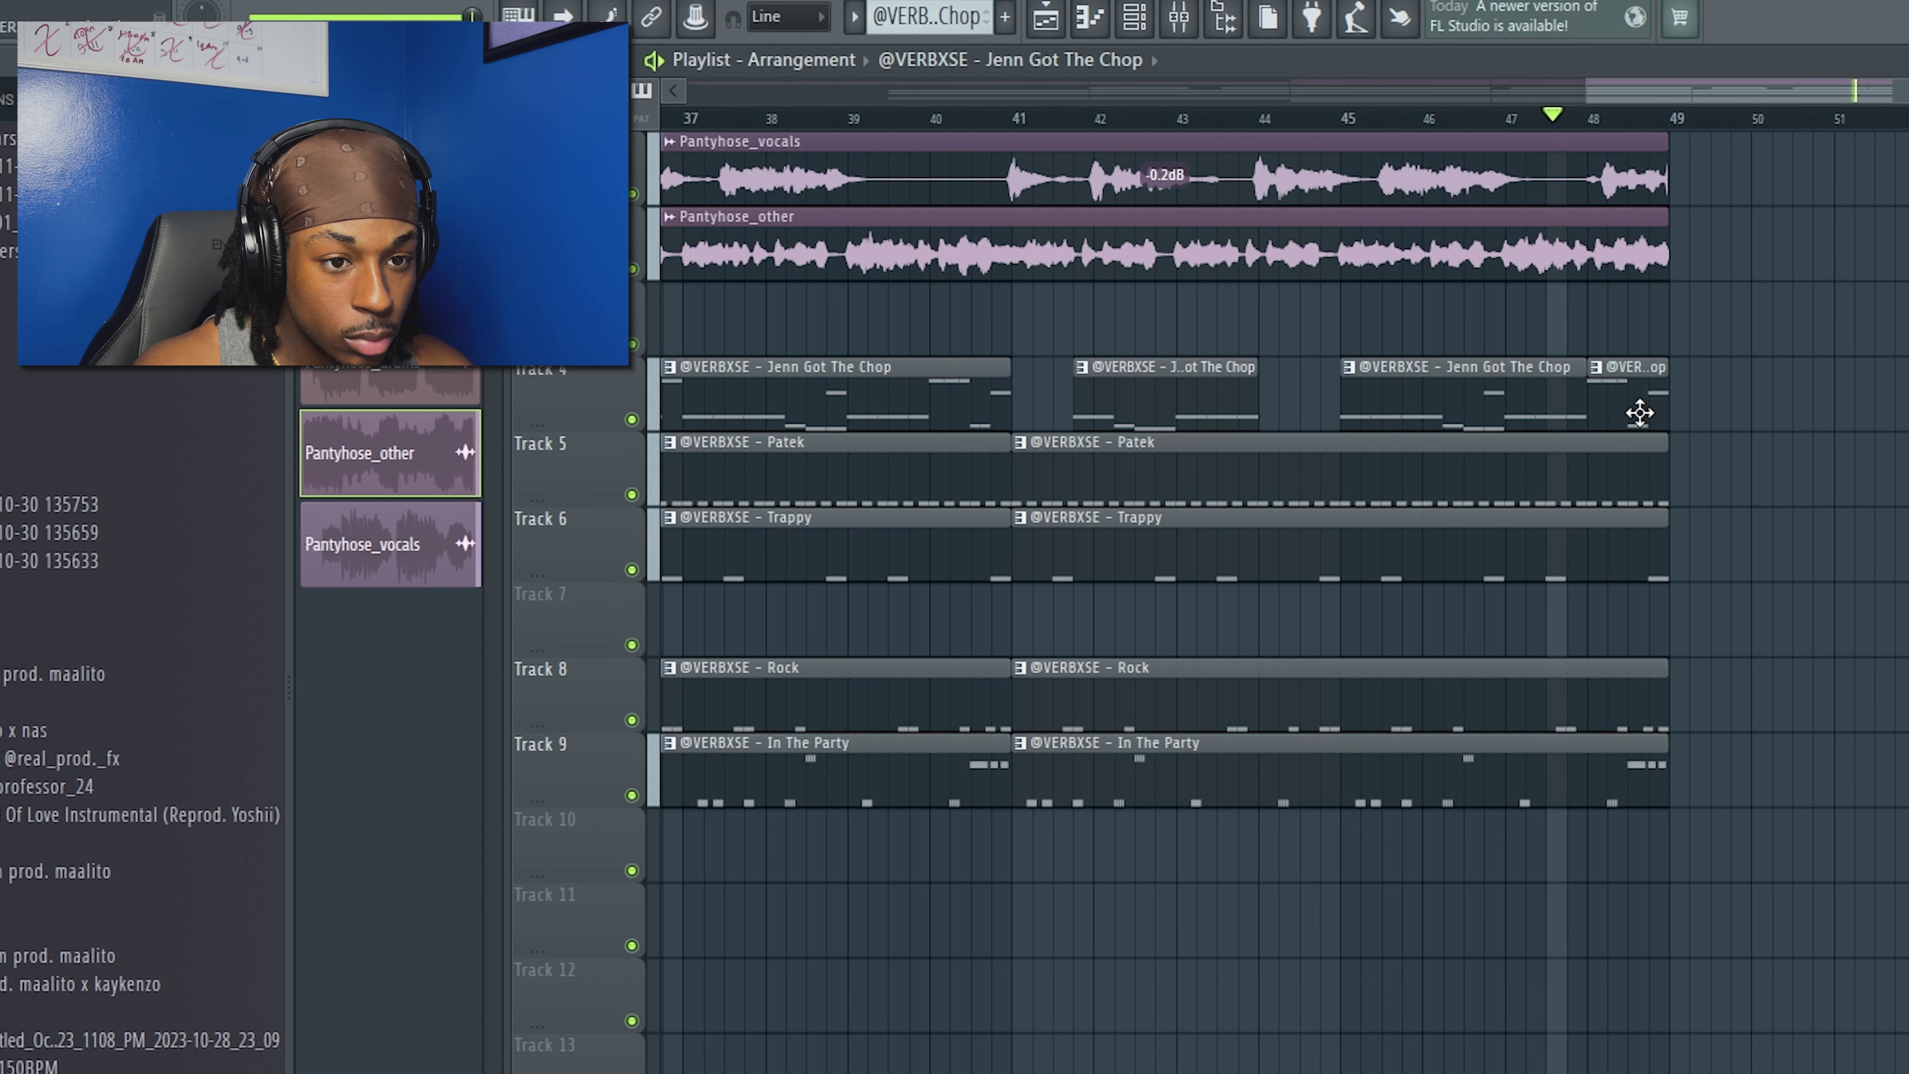
{"action": "scroll", "coordinate": [1639, 412], "scroll_direction": "down", "scroll_amount": 4}
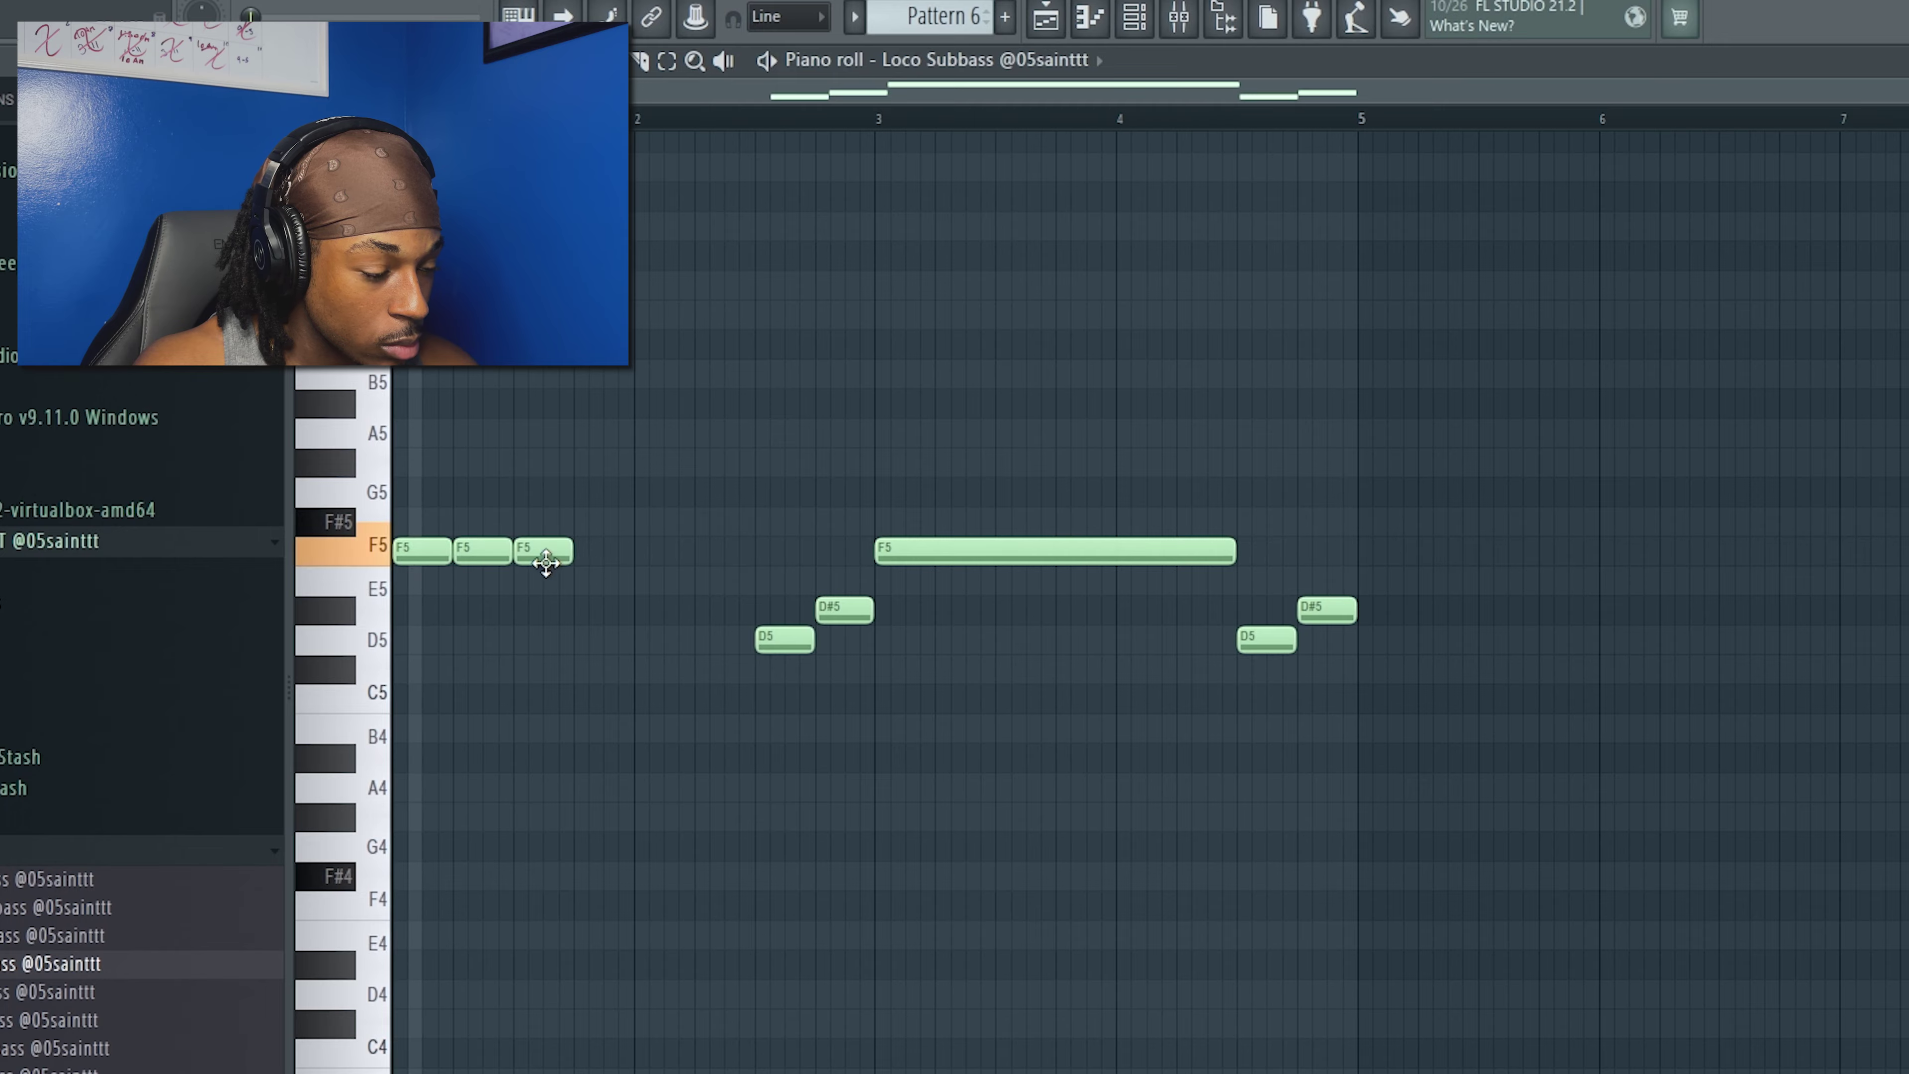
In the Loco Subbass part, shorten the third F5 note and fill the rest of bar 1 with short F5 notes.
{"action": "scroll", "coordinate": [546, 562], "scroll_direction": "up", "scroll_amount": 3}
{"action": "left_click_drag", "start_coordinate": [596, 553], "coordinate": [581, 550]}
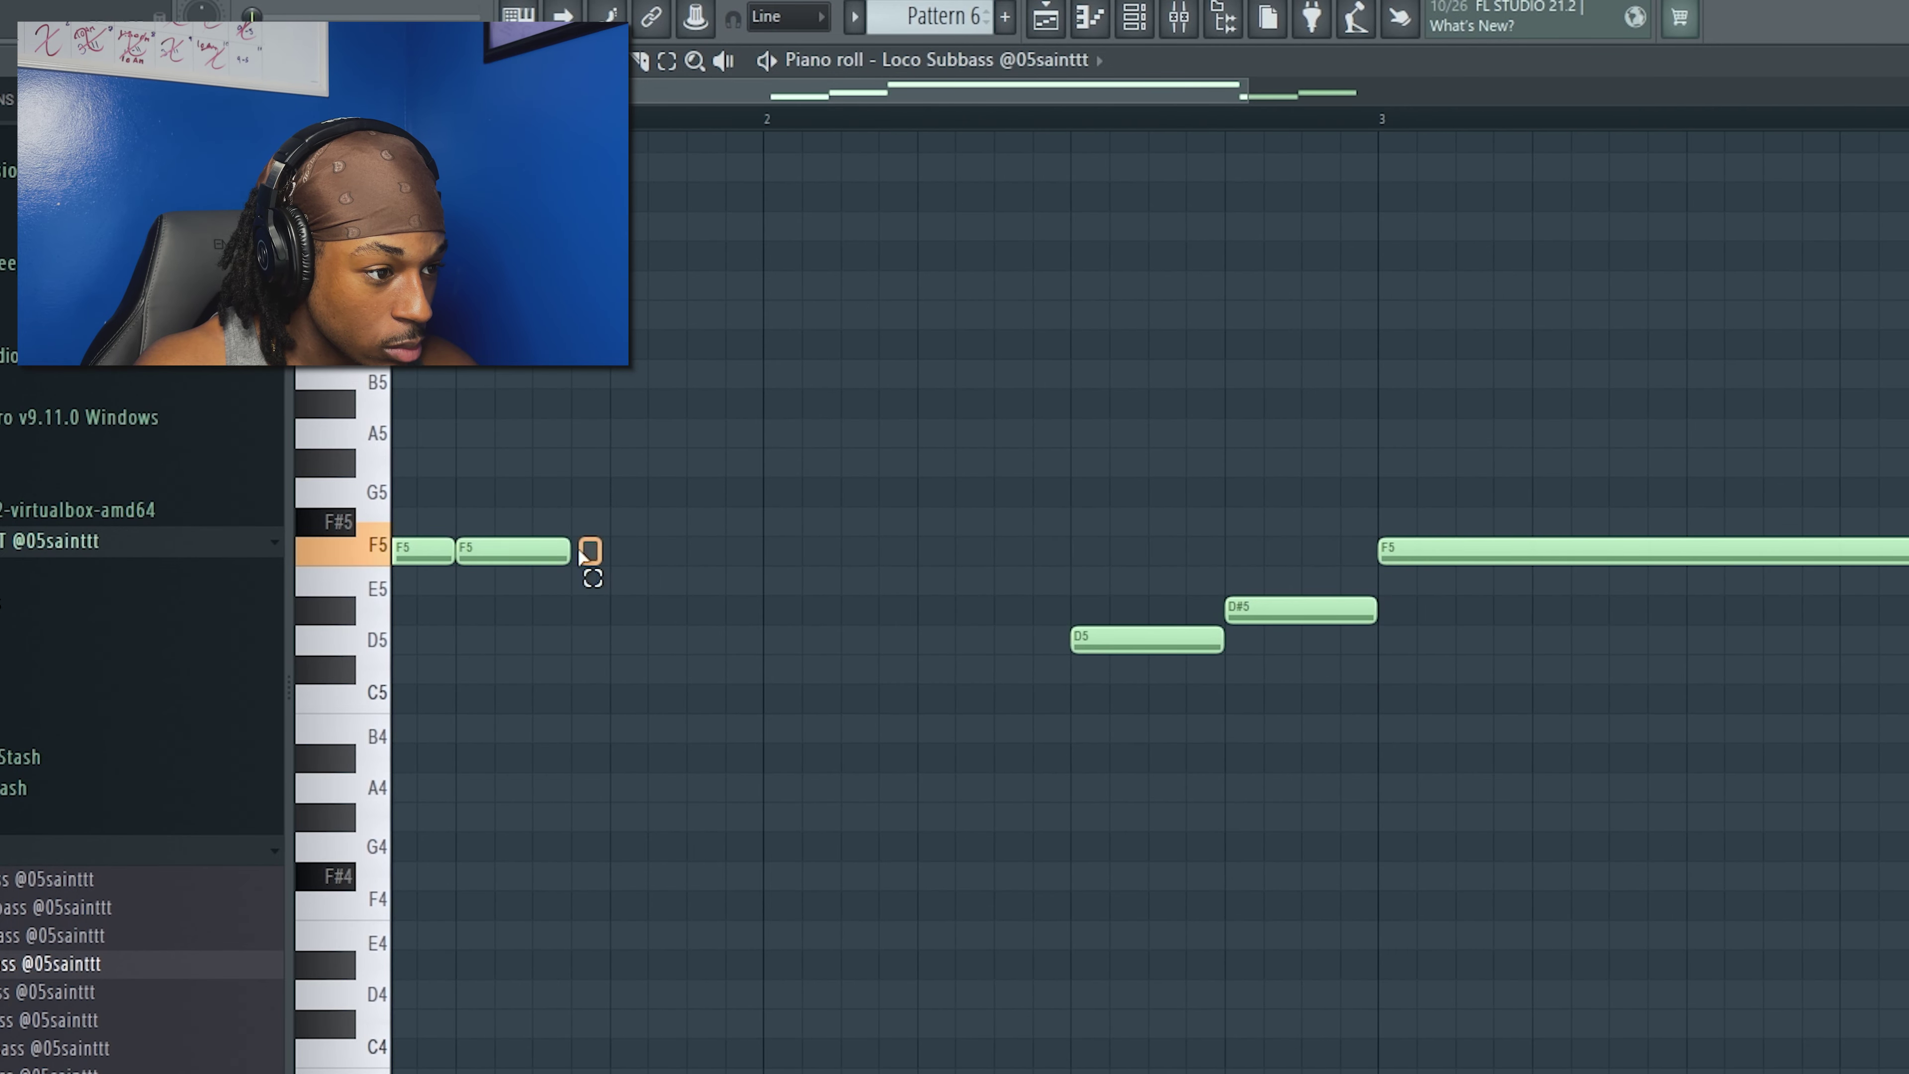
{"action": "left_click", "coordinate": [695, 550]}
Duplicate the bar 1 F5 notes into bar 2 and remove the copies overlapping the D5 and D#5 notes.
{"action": "left_click_drag", "start_coordinate": [797, 549], "coordinate": [393, 513]}
{"action": "scroll", "coordinate": [782, 519], "scroll_direction": "down", "scroll_amount": 3}
{"action": "key", "text": "ctrl+b"}
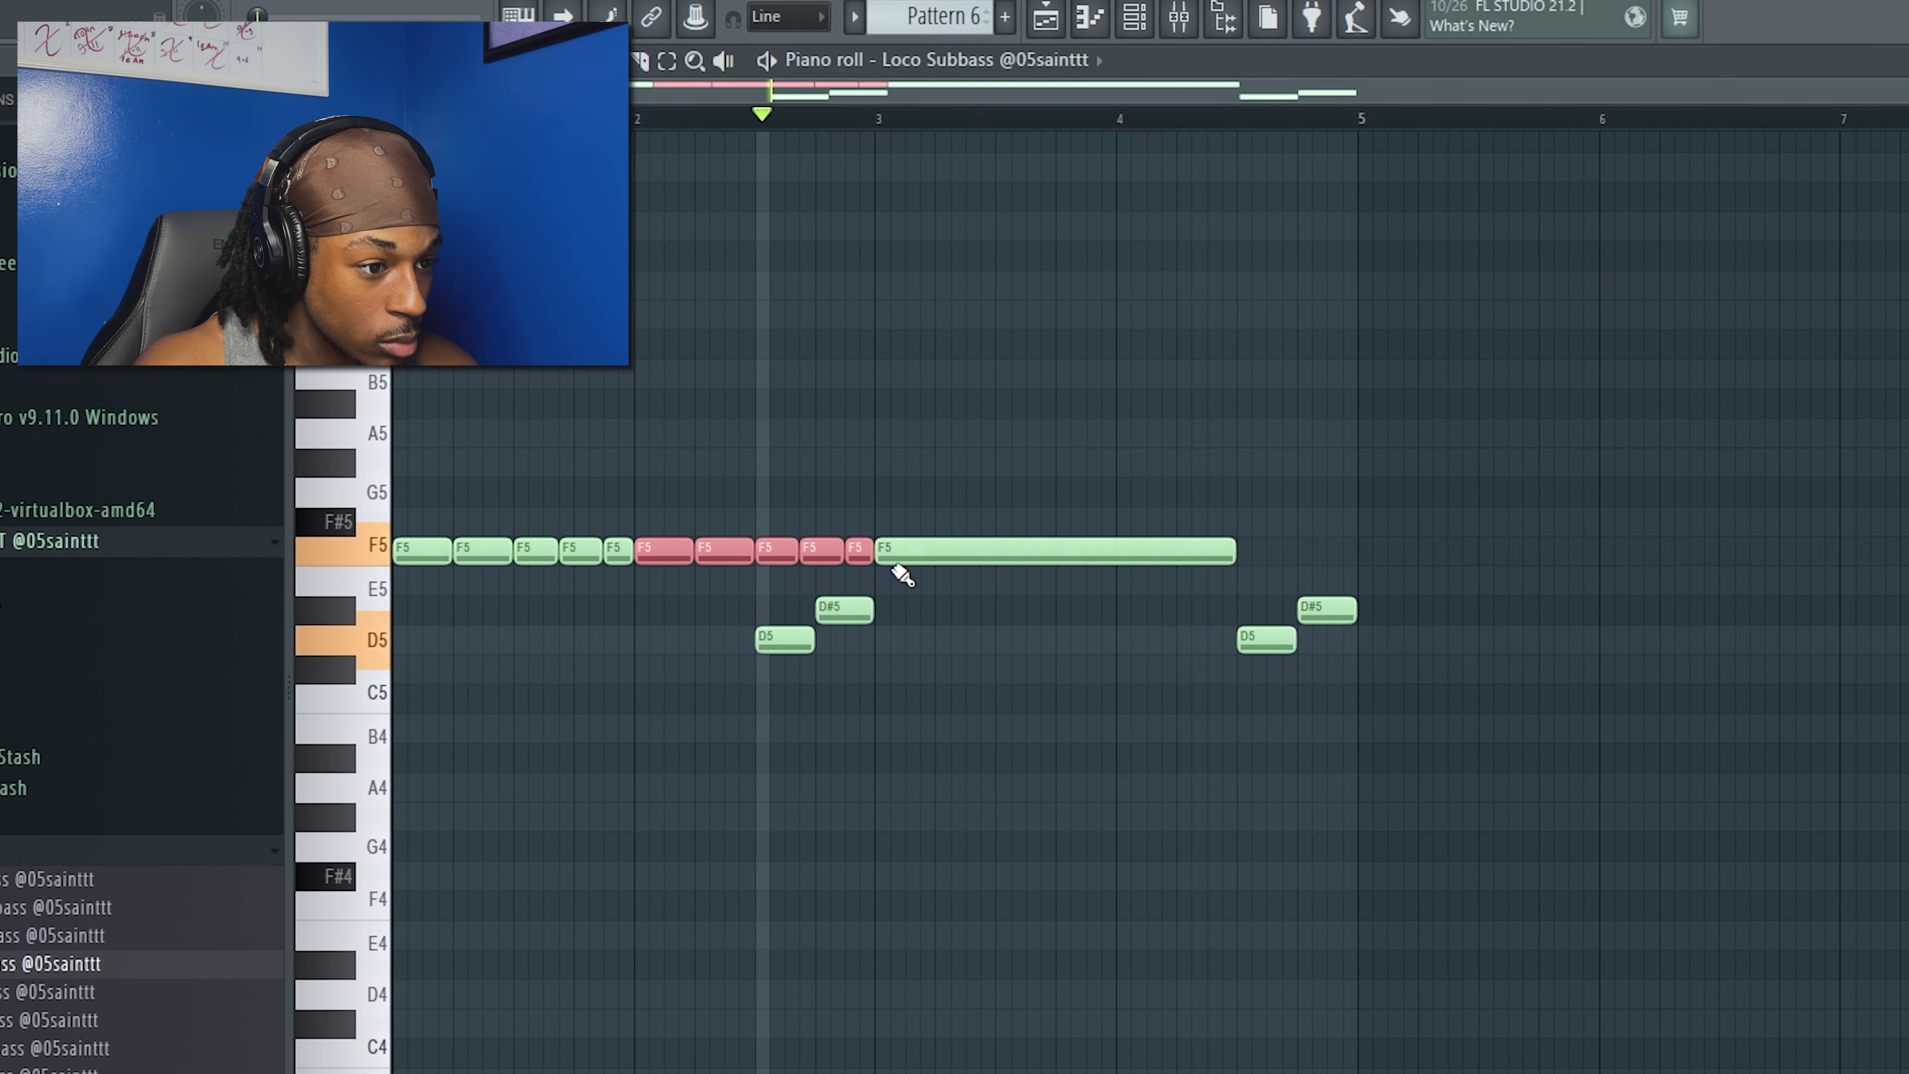
{"action": "scroll", "coordinate": [824, 620], "scroll_direction": "down", "scroll_amount": 5}
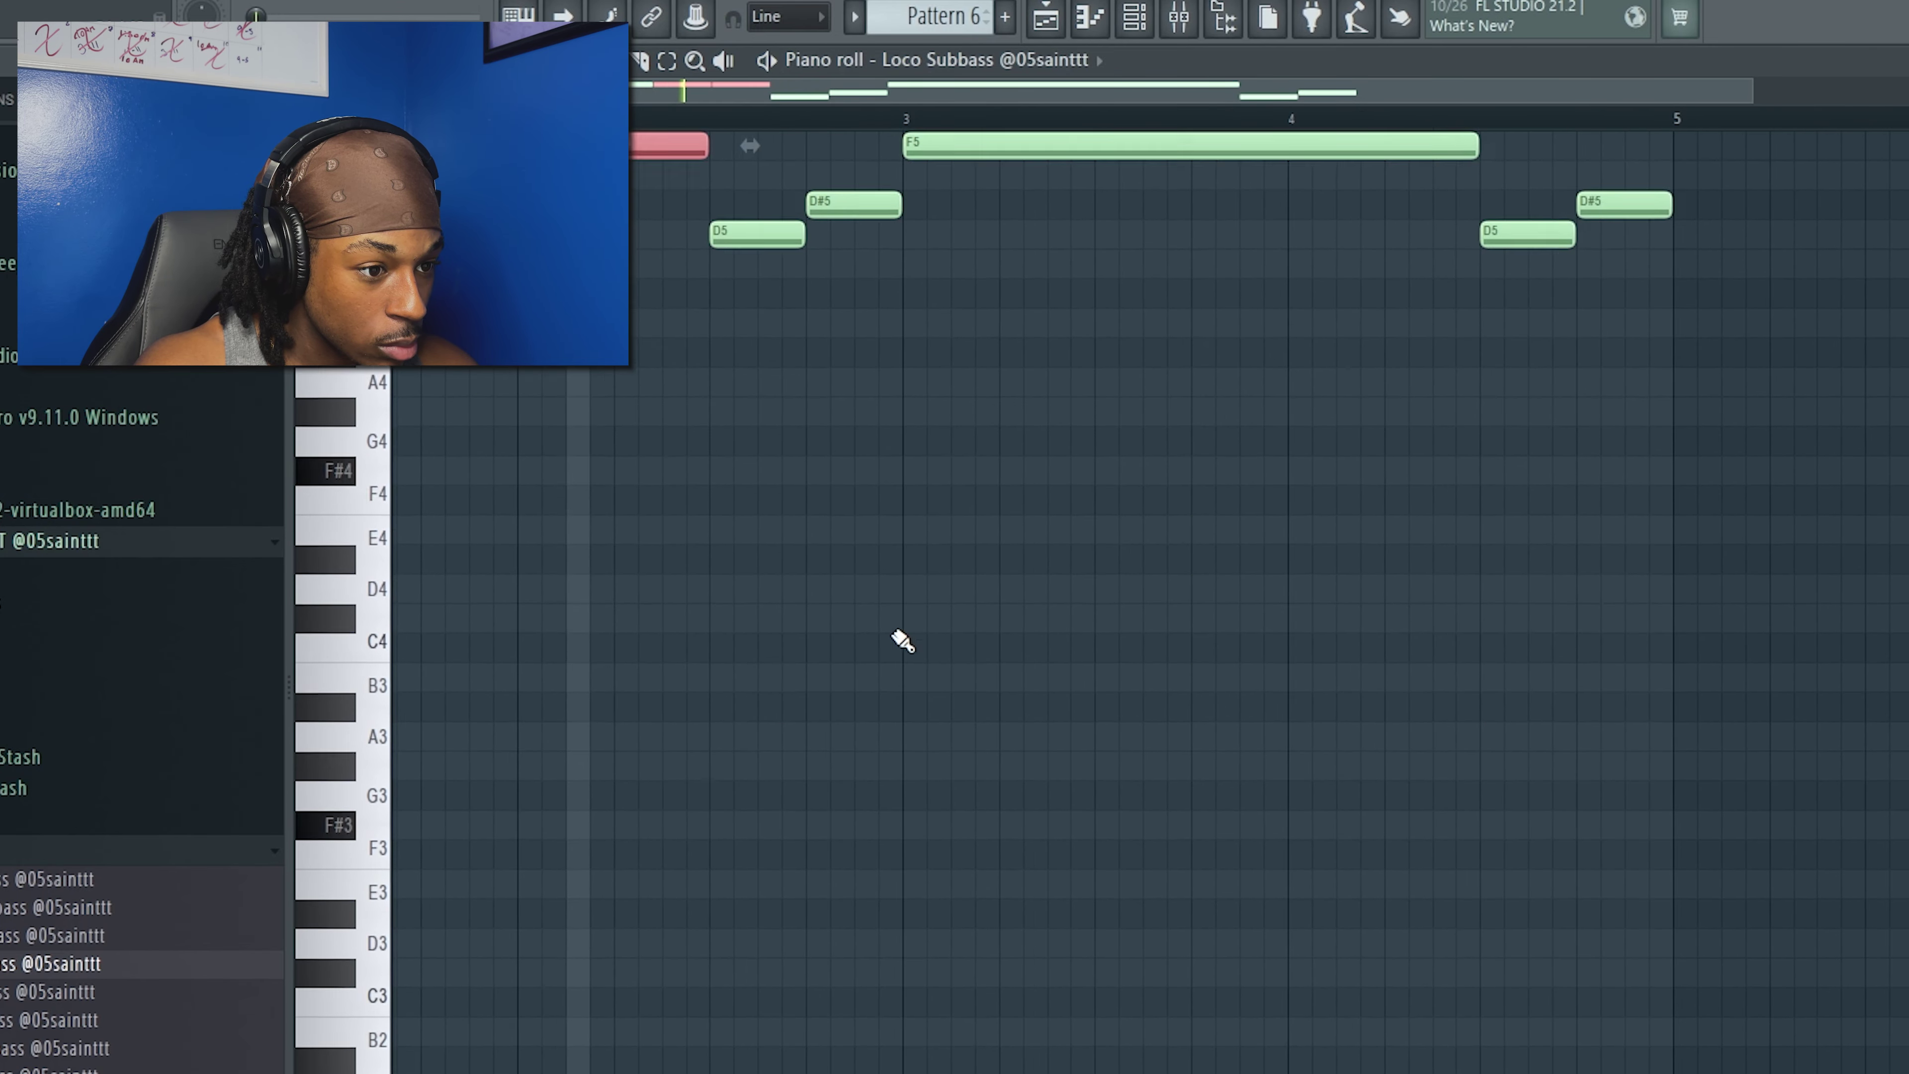
{"action": "scroll", "coordinate": [1342, 661], "scroll_direction": "up", "scroll_amount": 5}
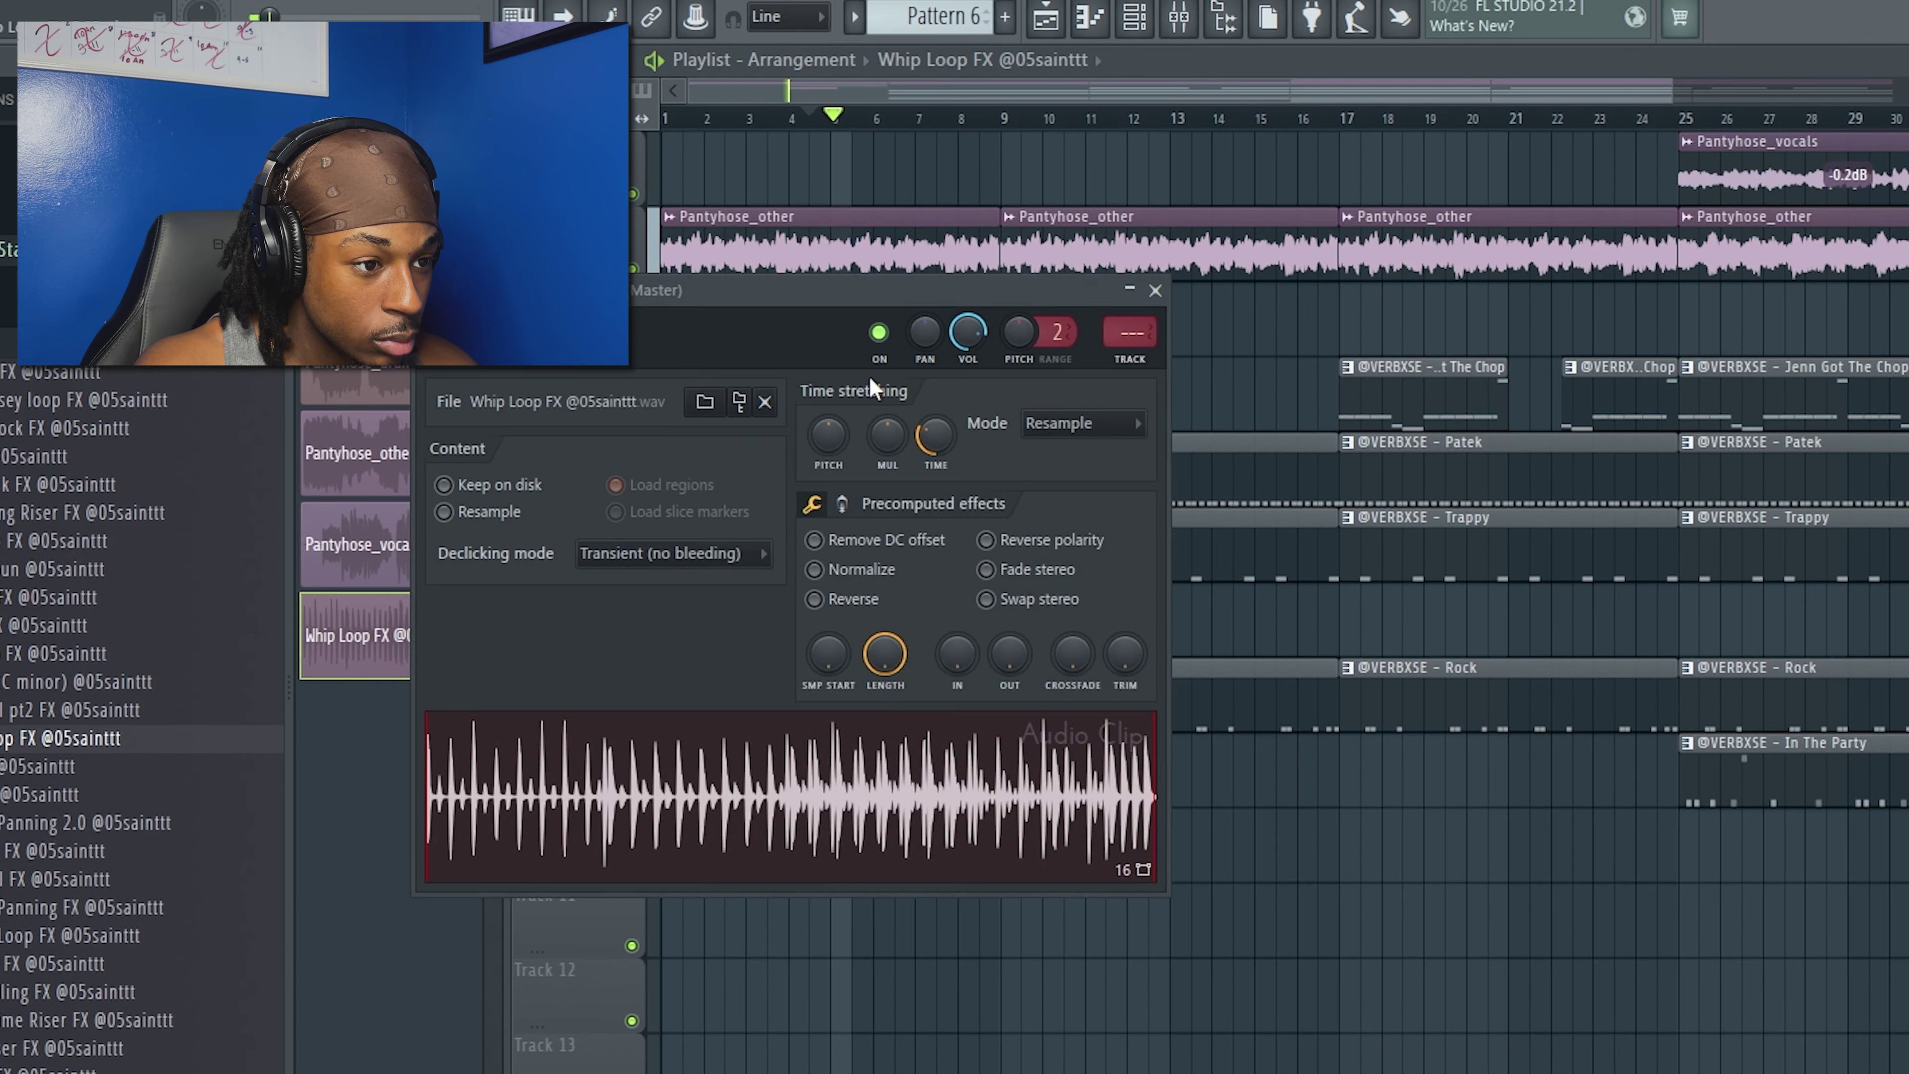
Set the Whip Loop FX clip's time-stretching mode to Stretch and repeat the clip to fill bars 5 to 8.
{"action": "left_click", "coordinate": [1073, 427]}
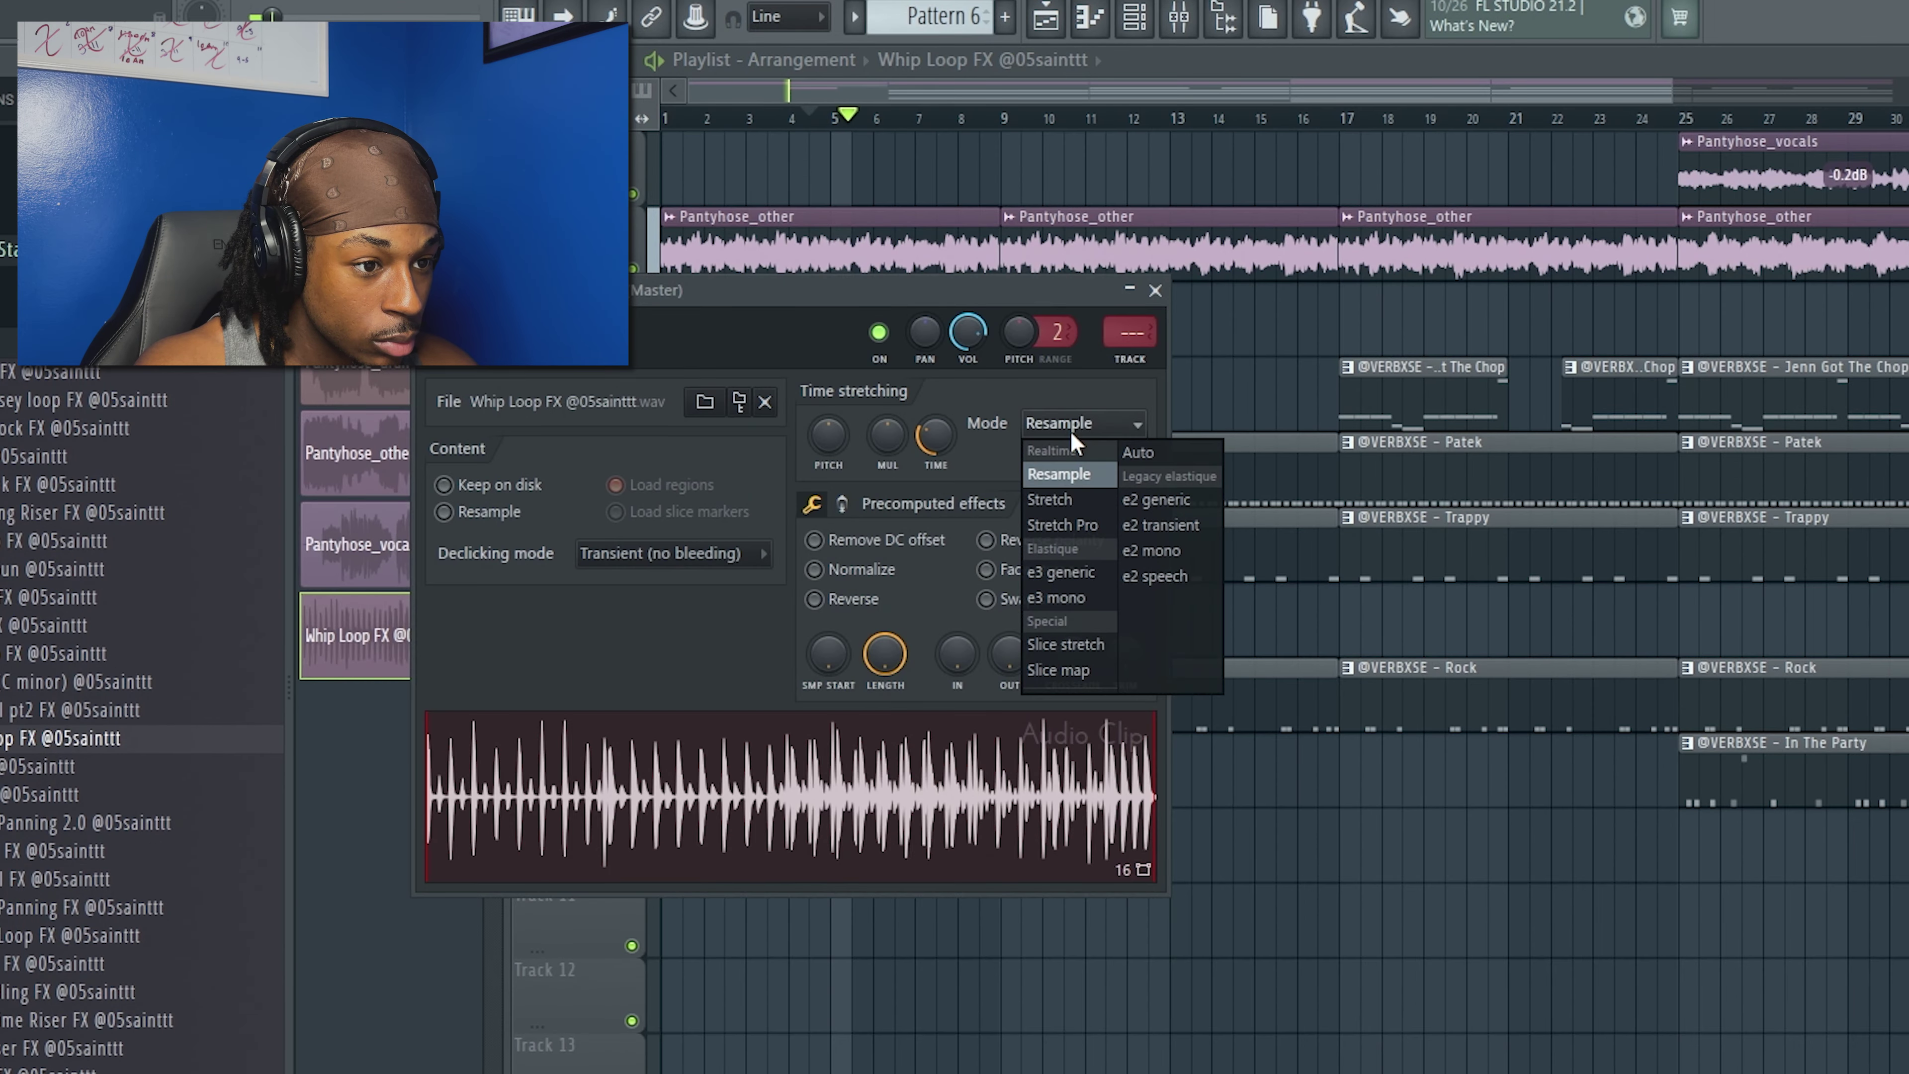
{"action": "left_click", "coordinate": [1086, 505]}
{"action": "left_click", "coordinate": [1155, 291]}
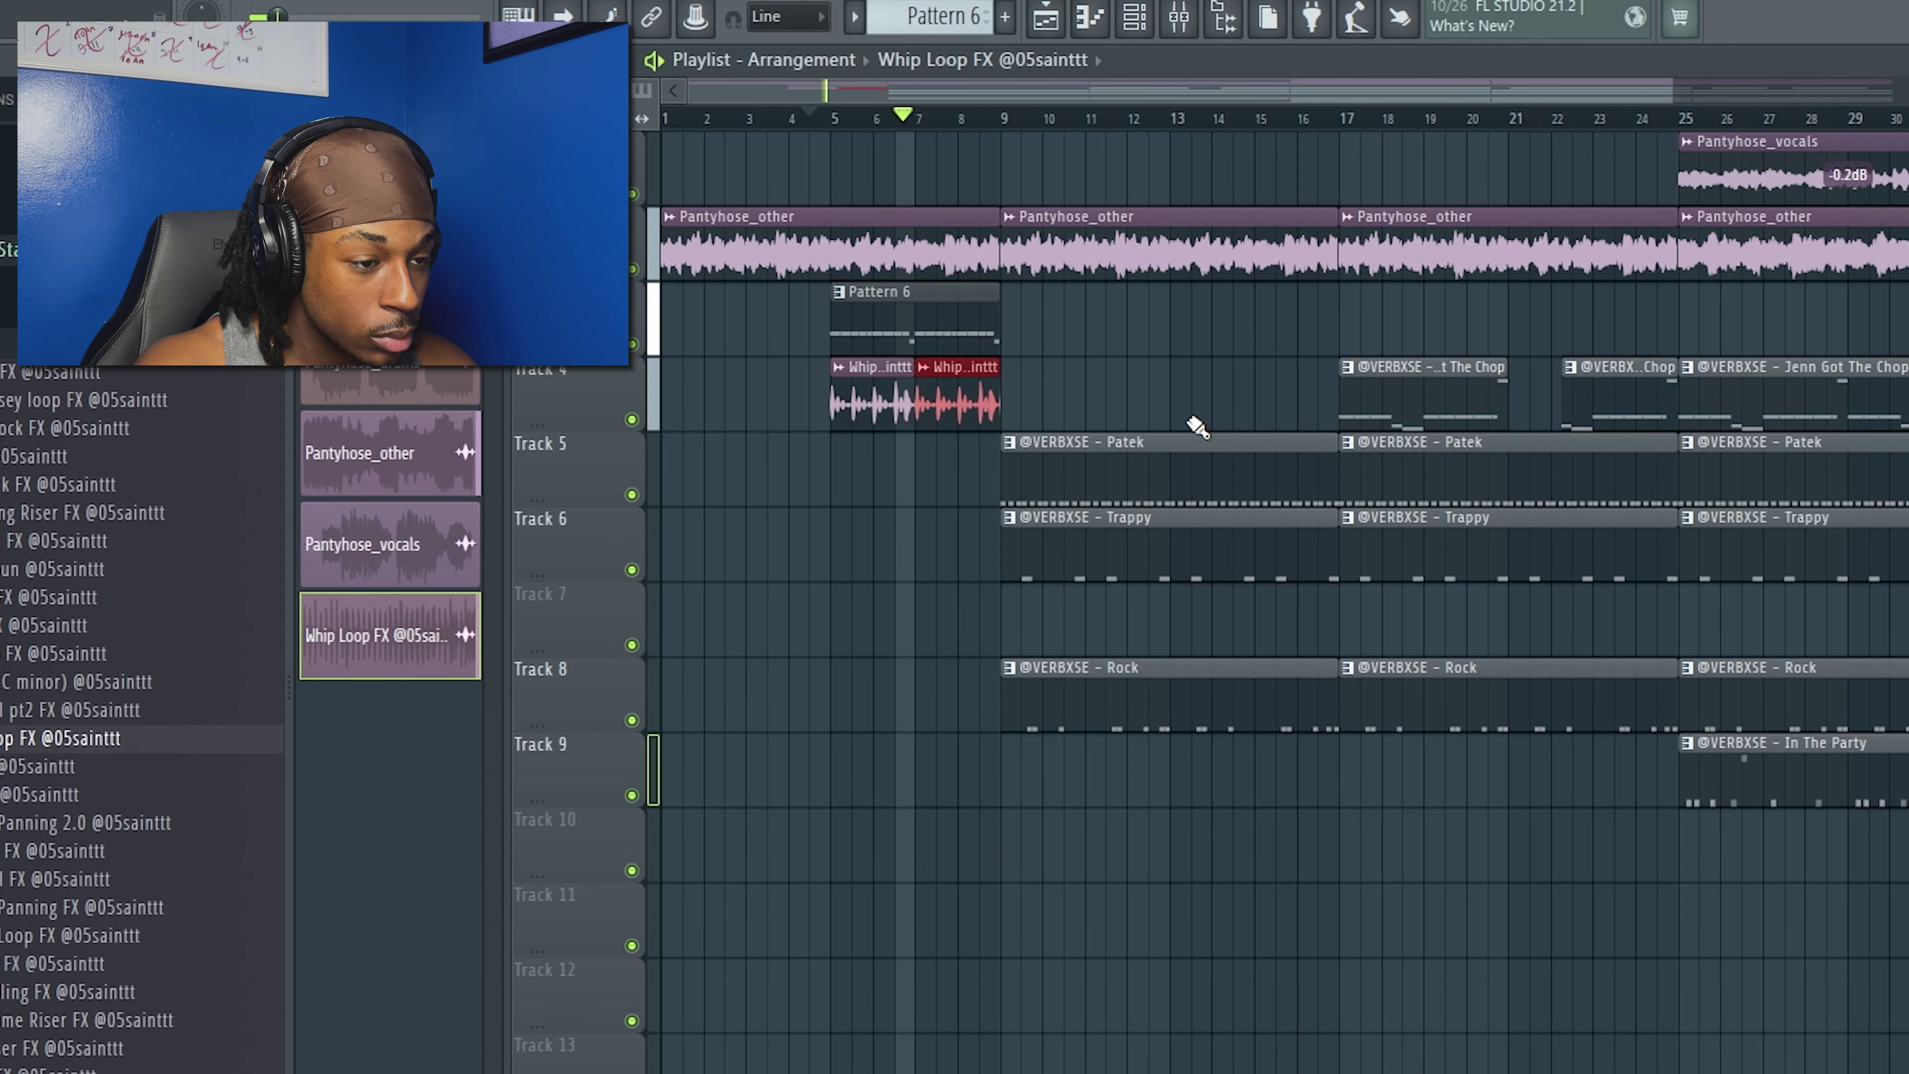
{"action": "scroll", "coordinate": [873, 489], "scroll_direction": "down", "scroll_amount": 3}
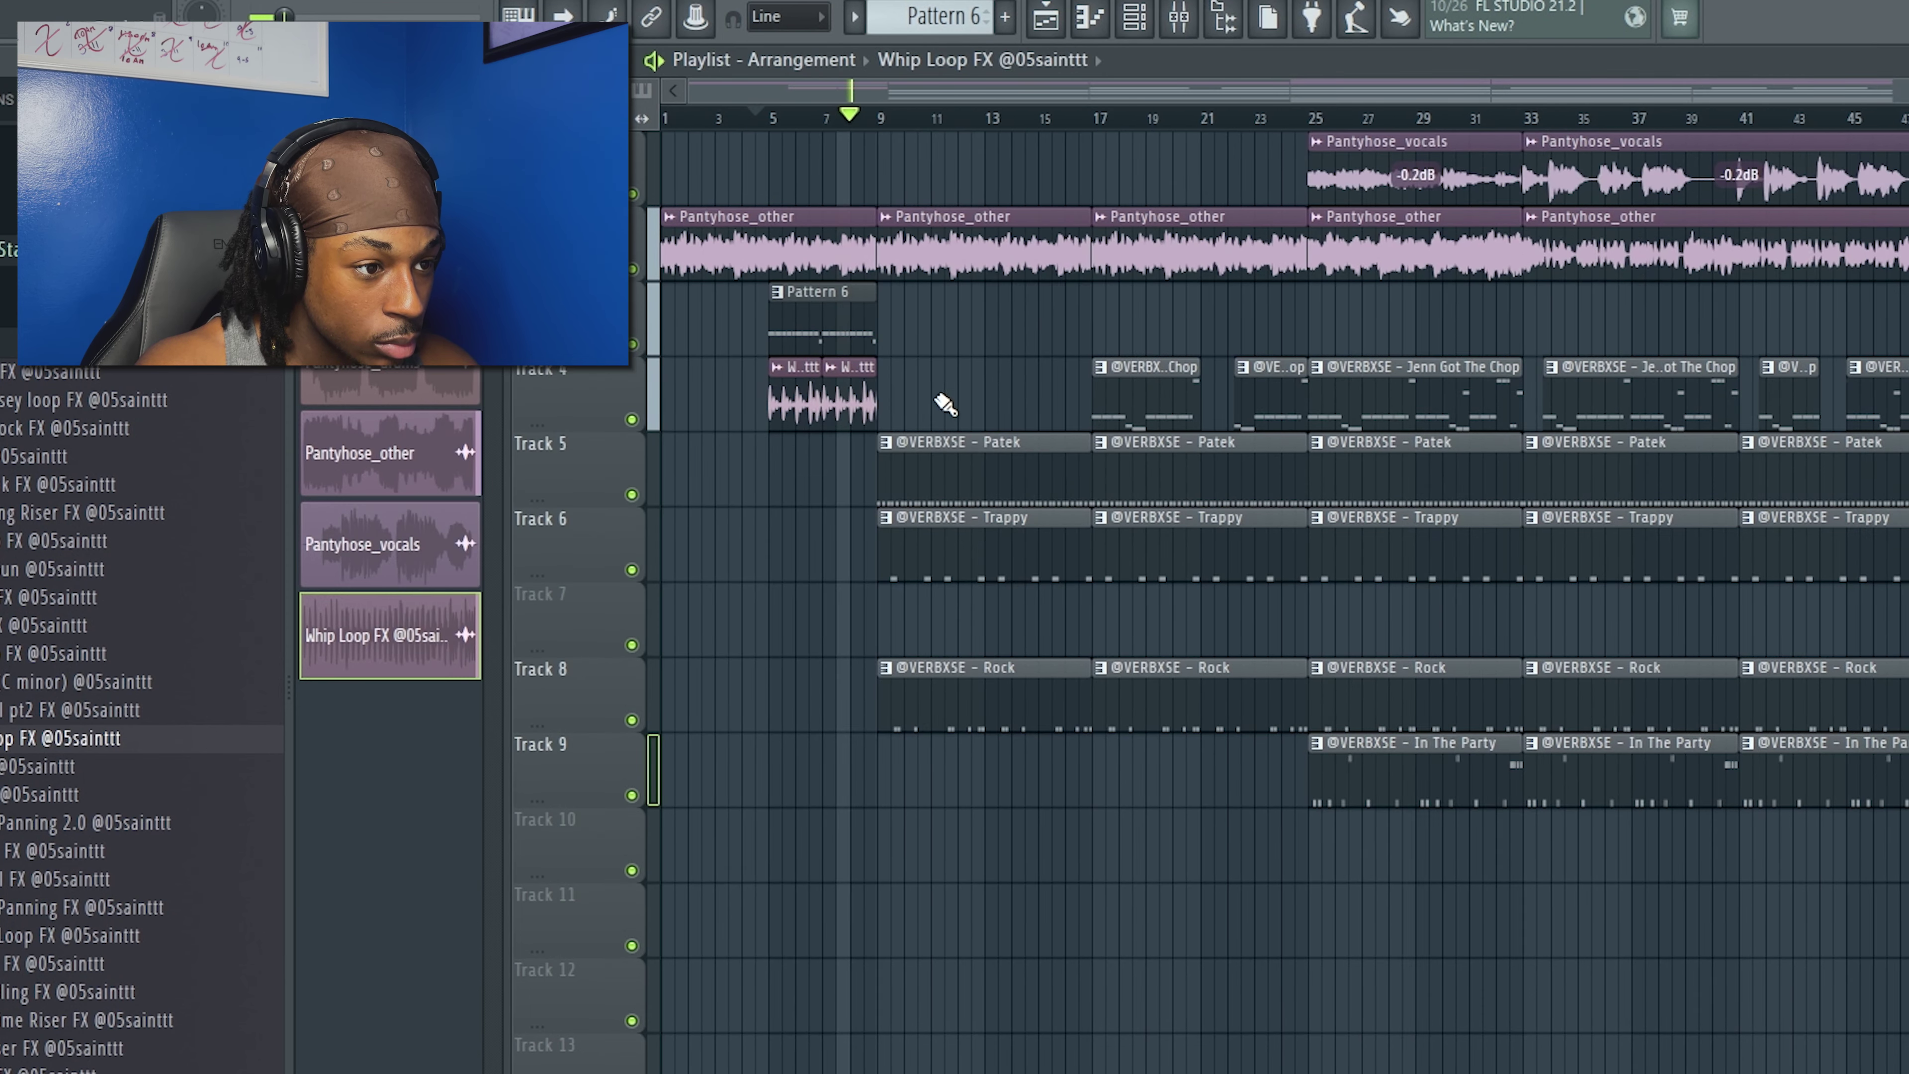